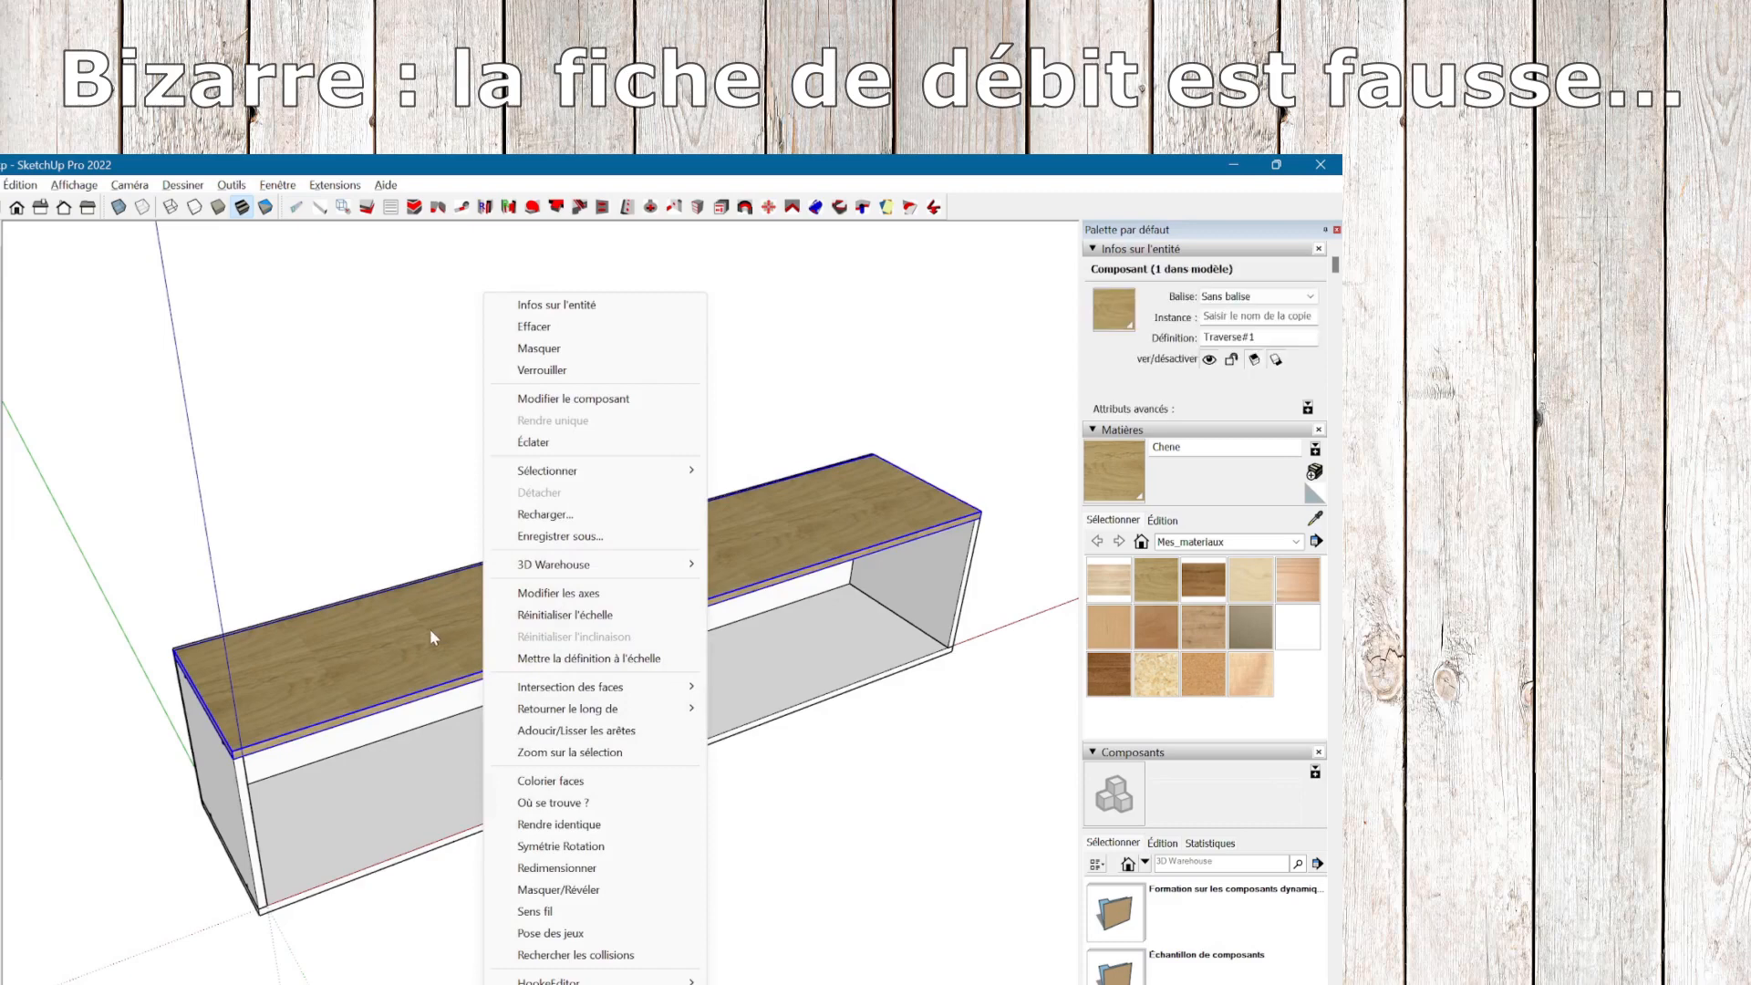
- Make the oak Traverse#1 top panel identical to the cabinet's matching Traverse panel using Rendre identique
click(584, 824)
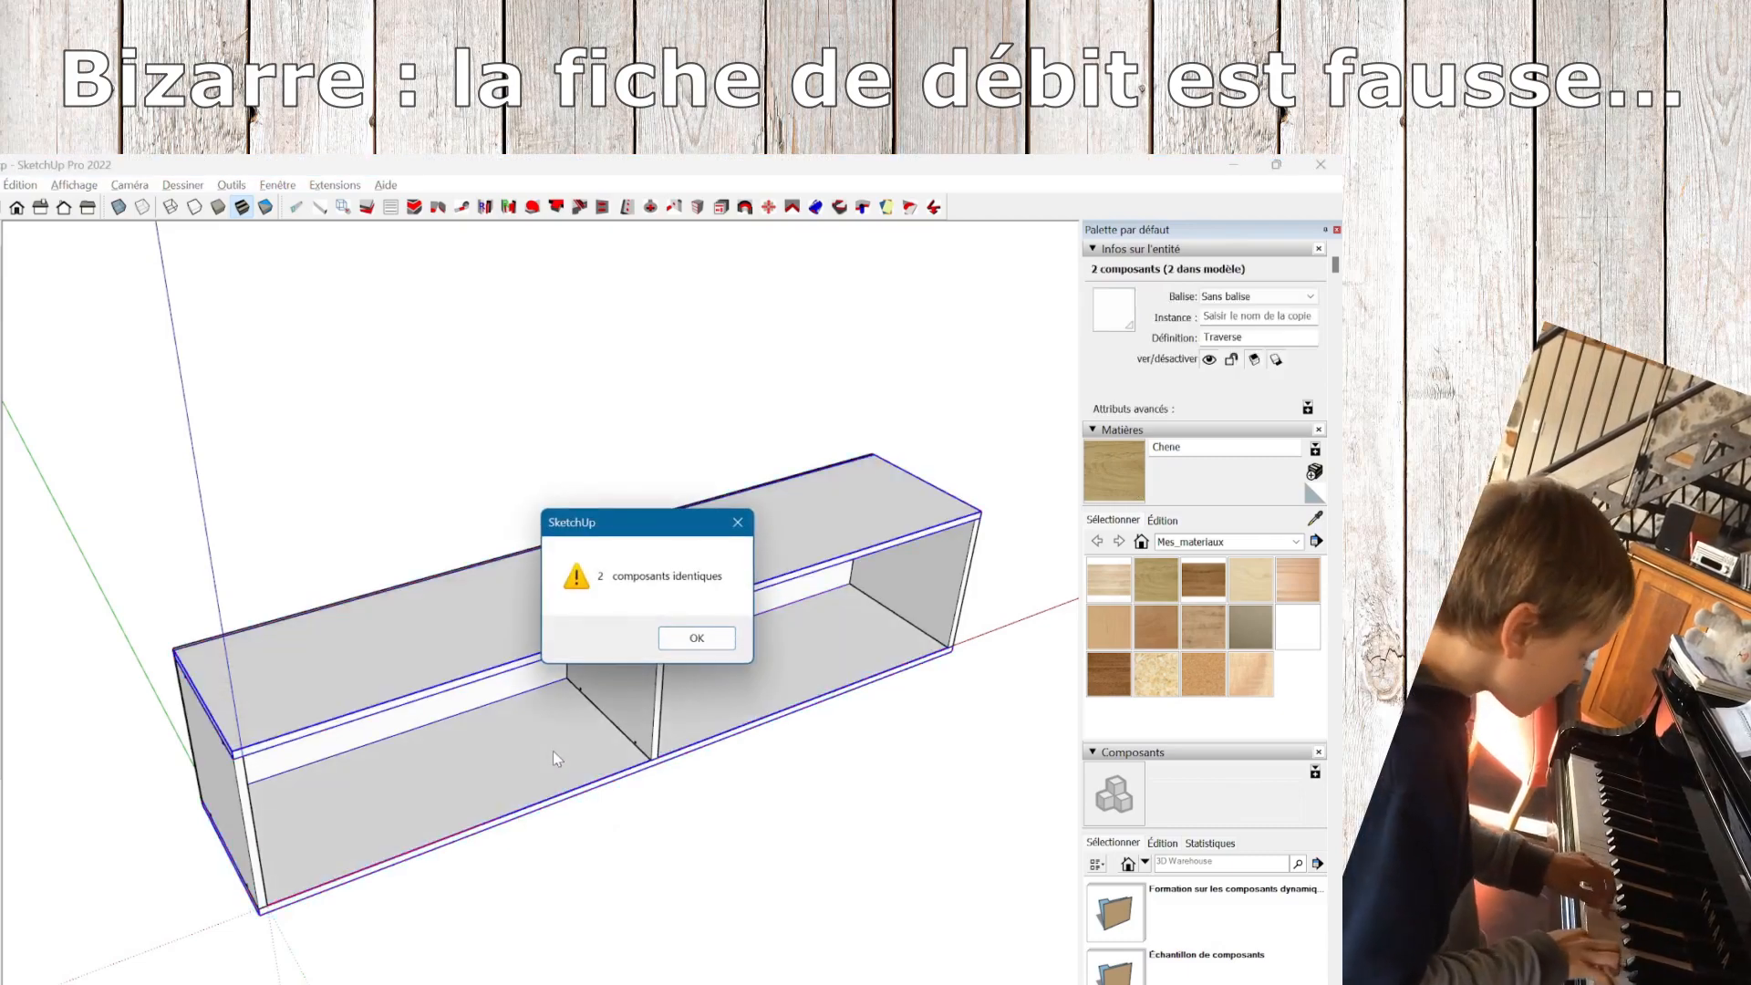
click(691, 644)
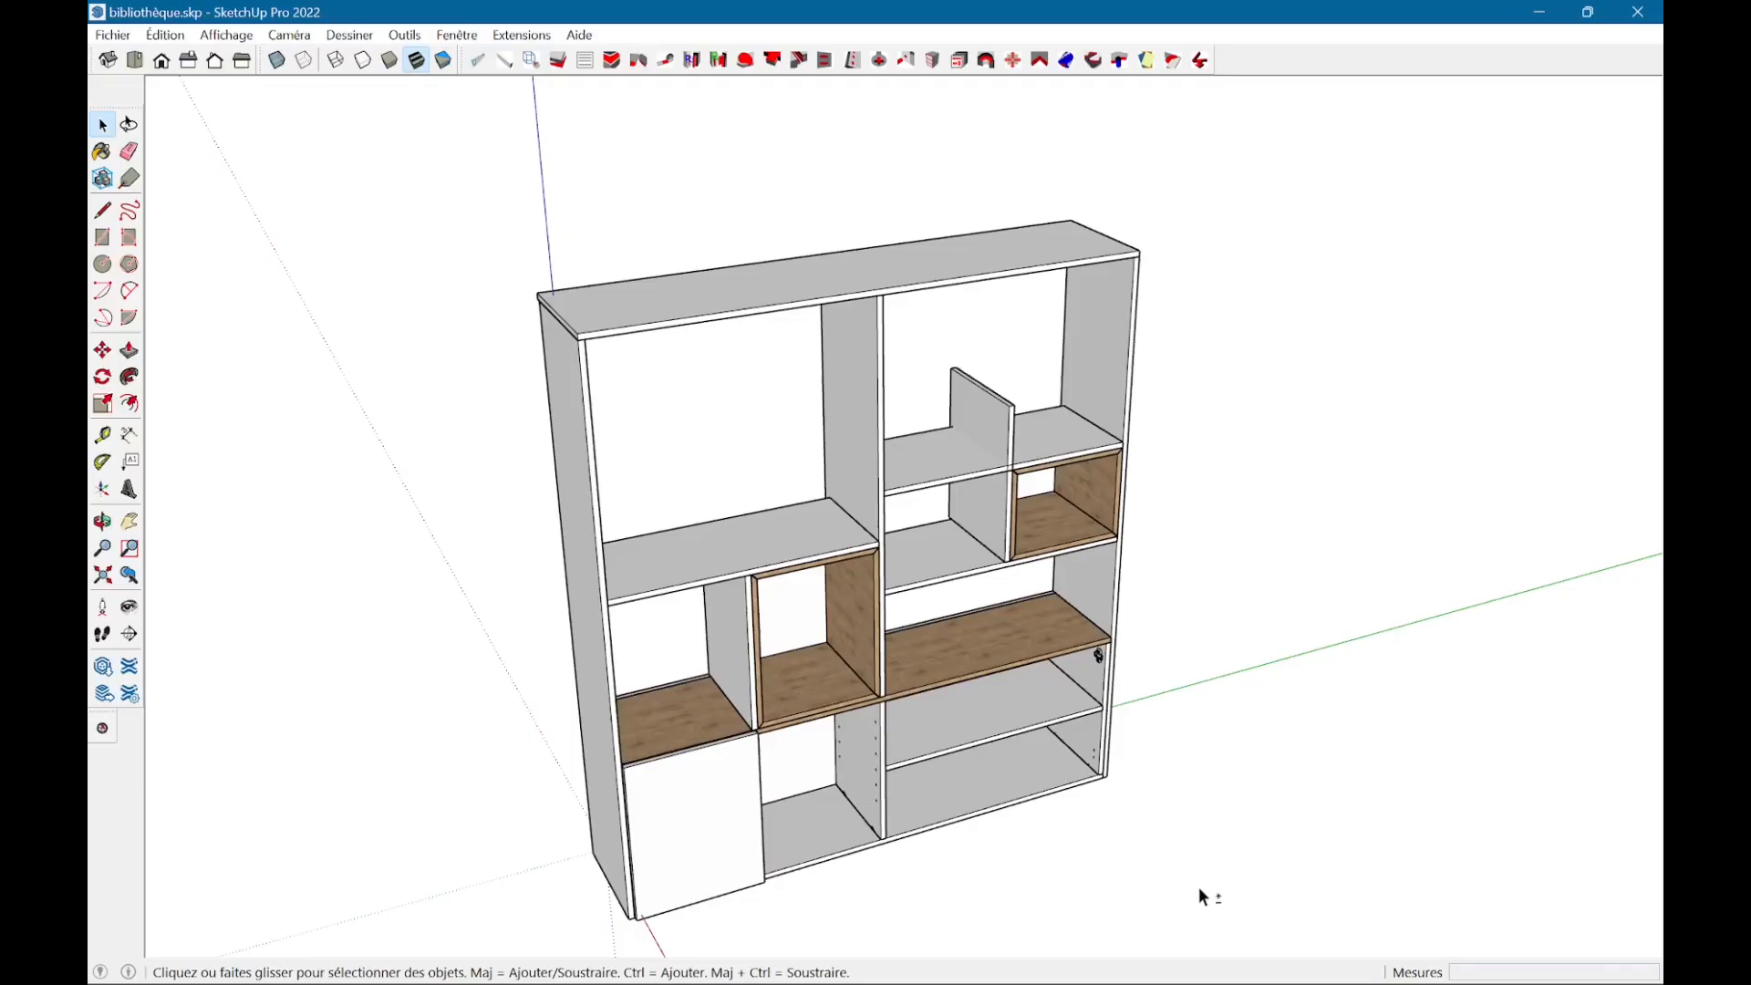
- Examine the bookcase's panel joints, shelf-pin holes and door hinges with the faces temporarily shown transparent
mouse_move(1198, 886)
middle_down()
mouse_move(1196, 836)
mouse_move(1222, 828)
middle_up()
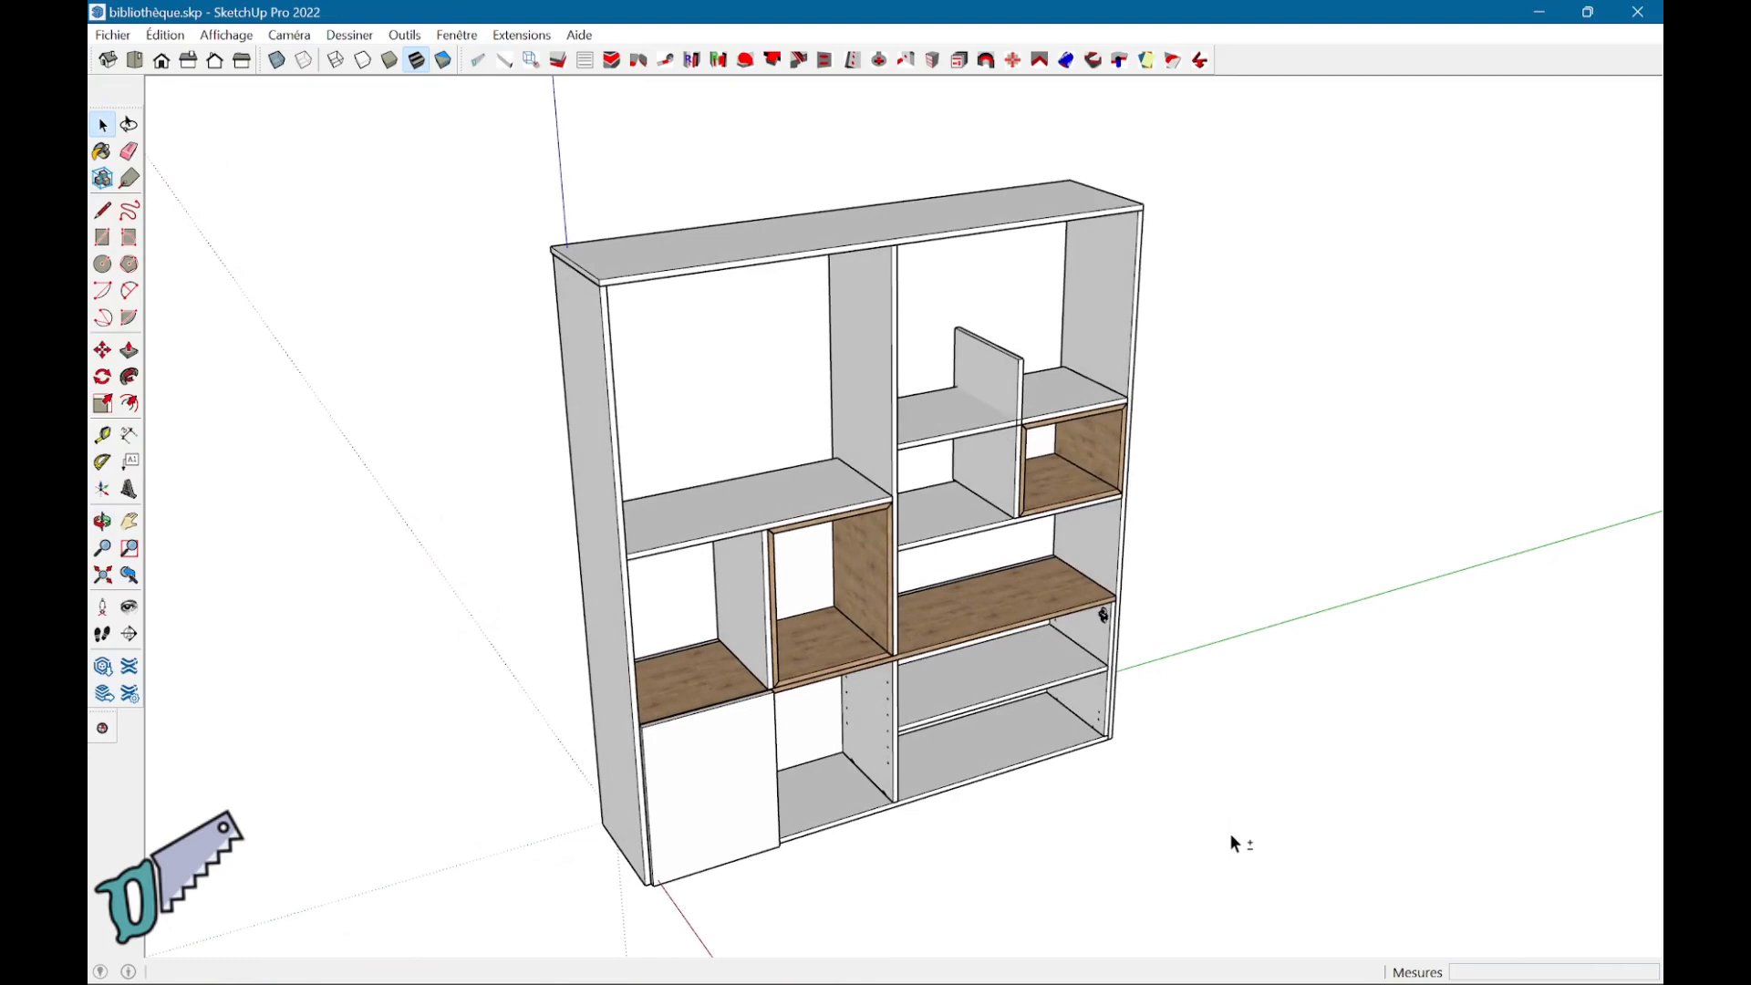
middle_drag(1131, 828, 900, 359)
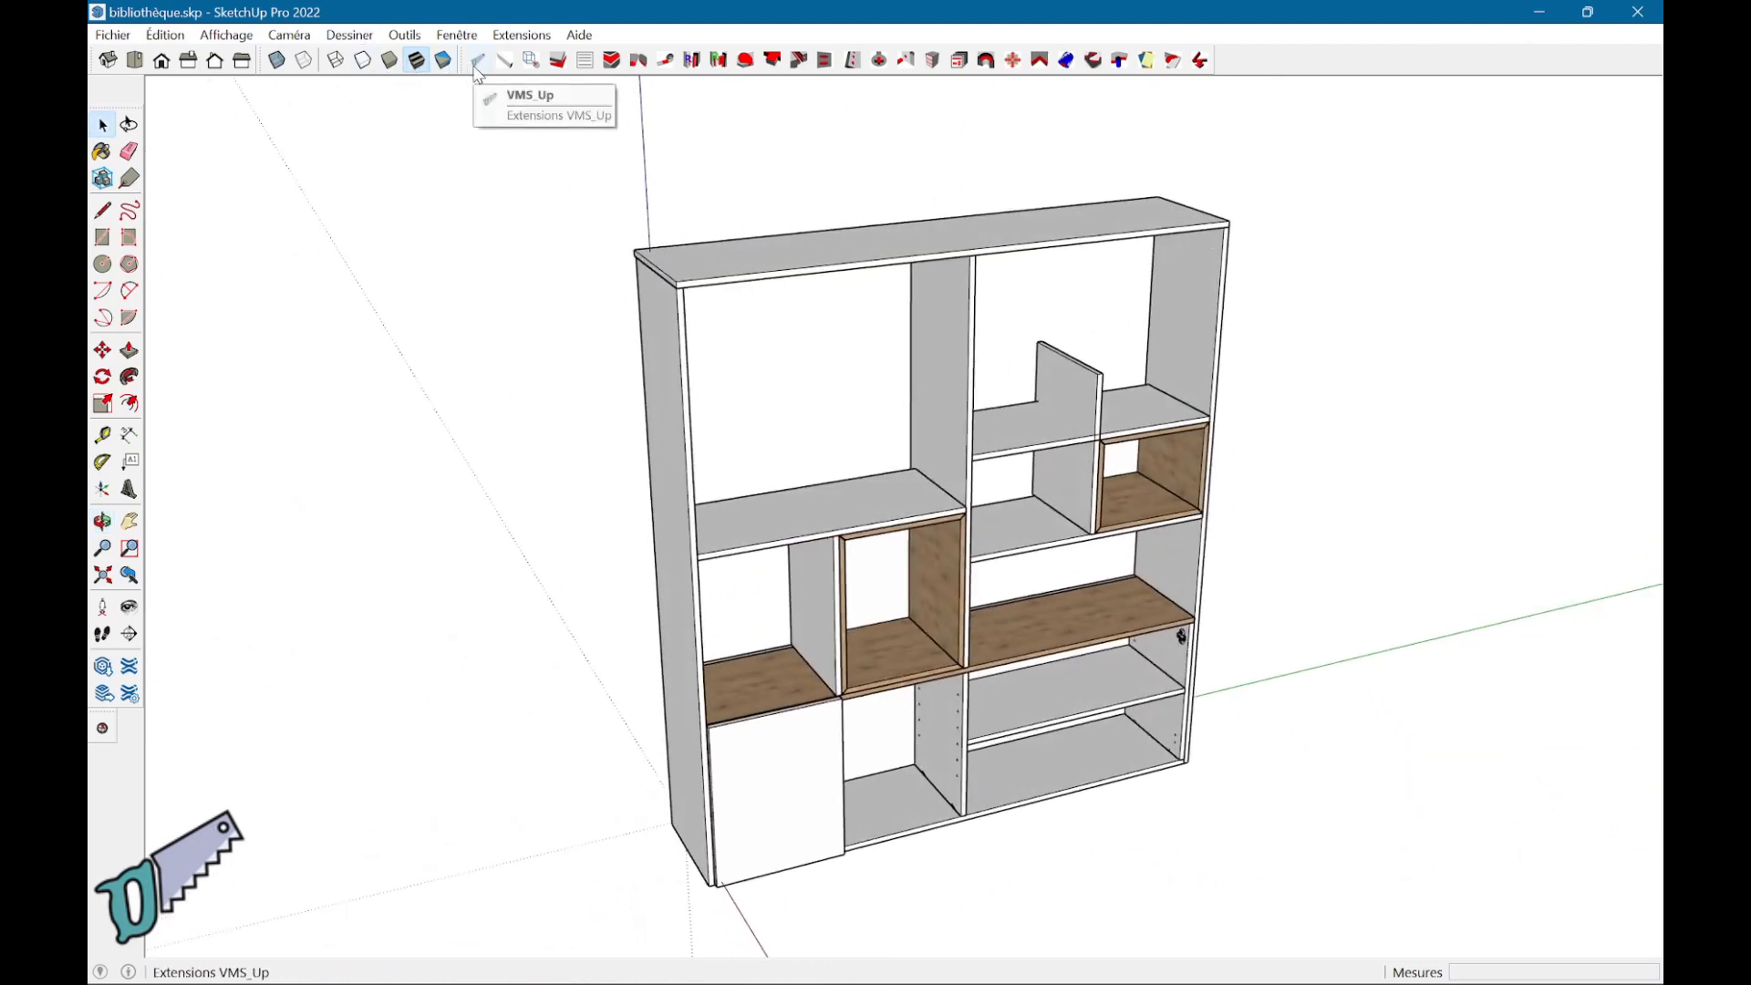
scroll(1255, 700, up, 5)
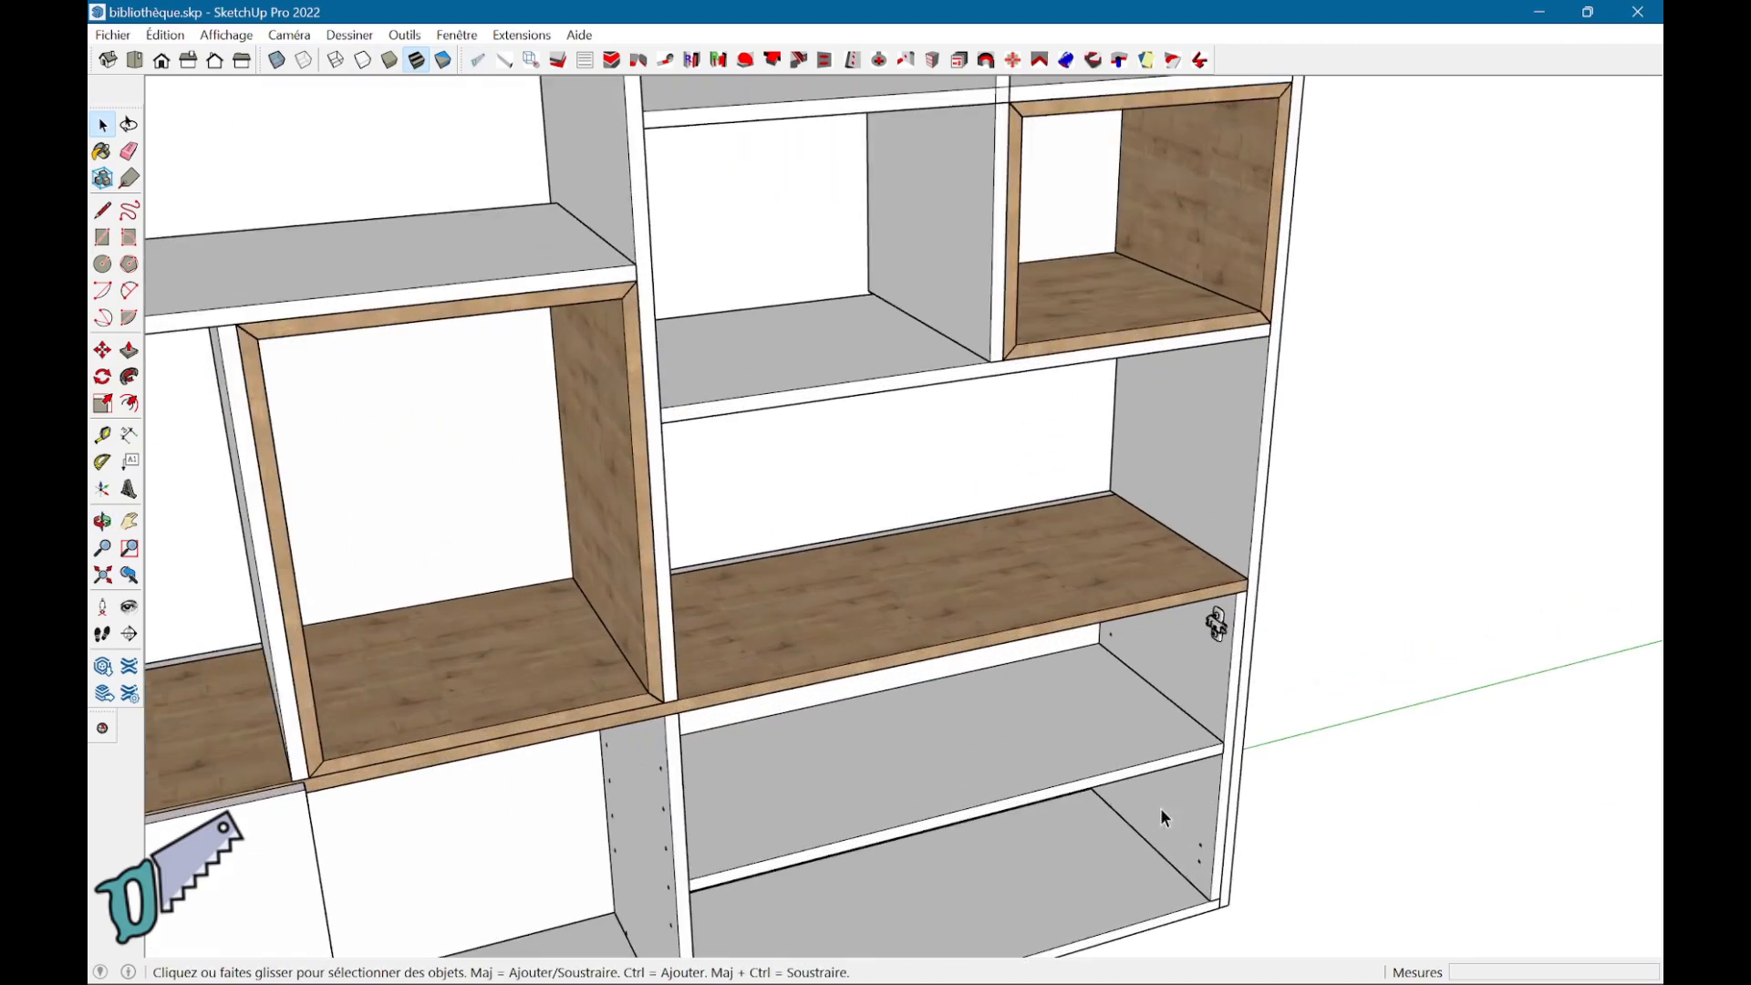
scroll(1160, 807, down, 5)
middle_drag(907, 754, 802, 730)
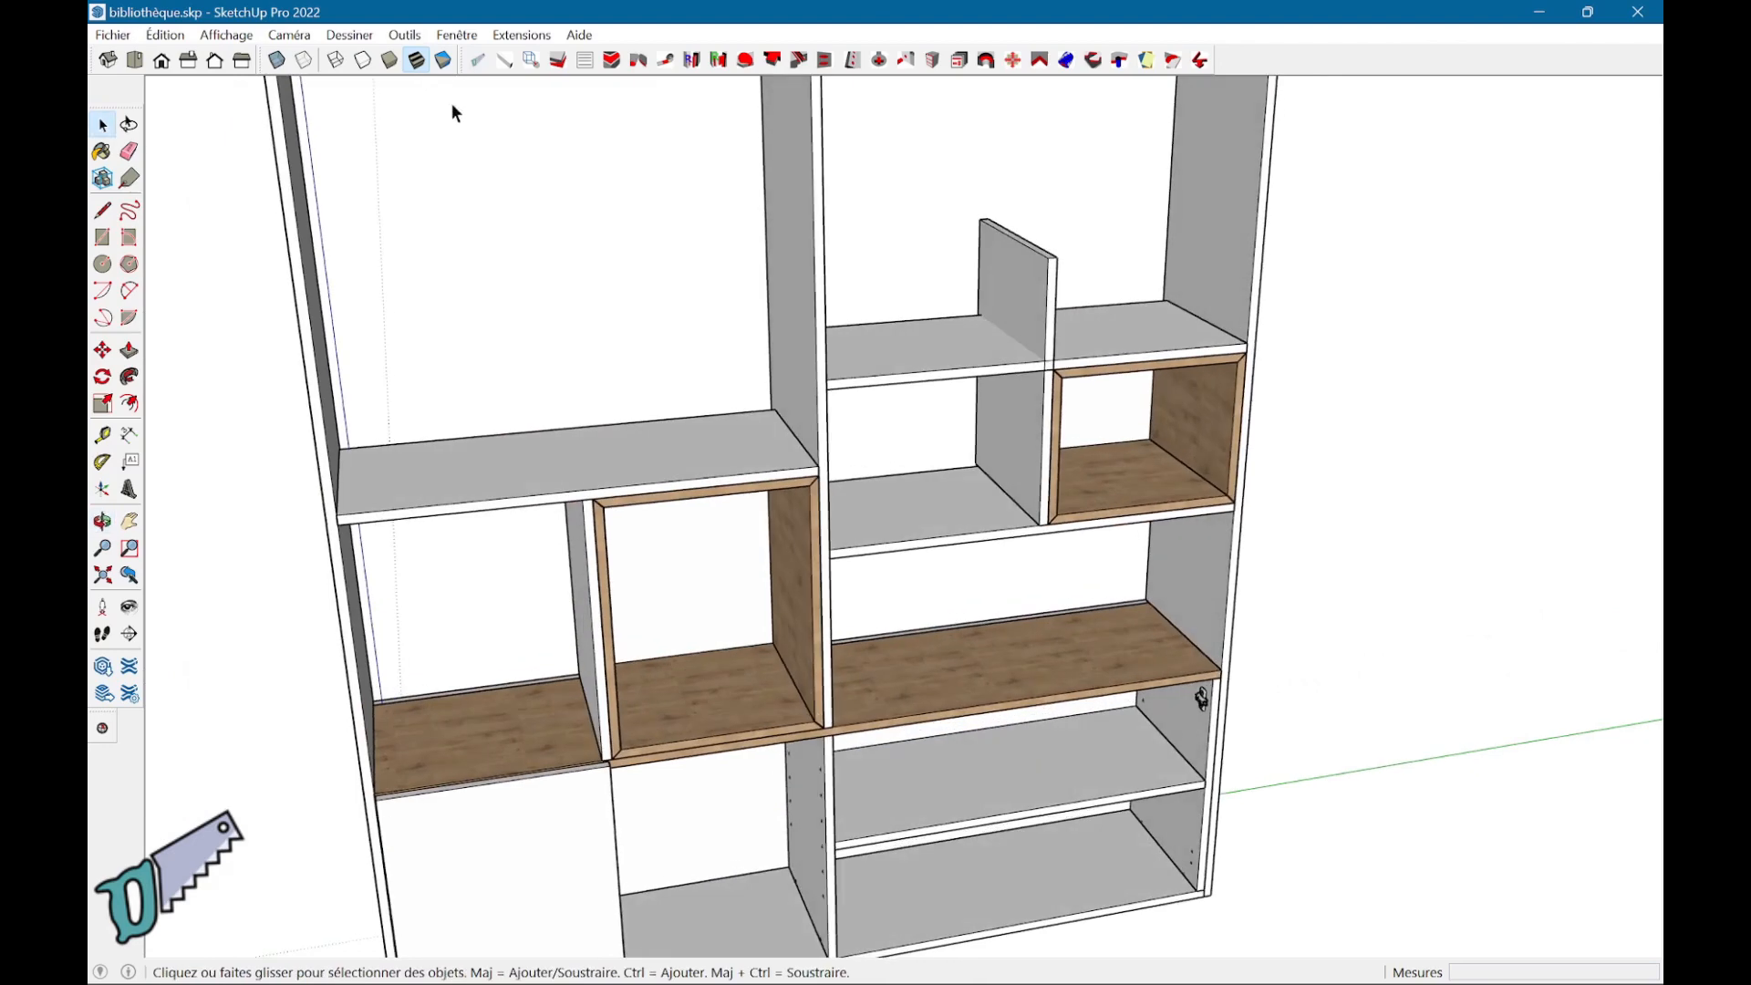
click(278, 61)
middle_drag(454, 889, 377, 778)
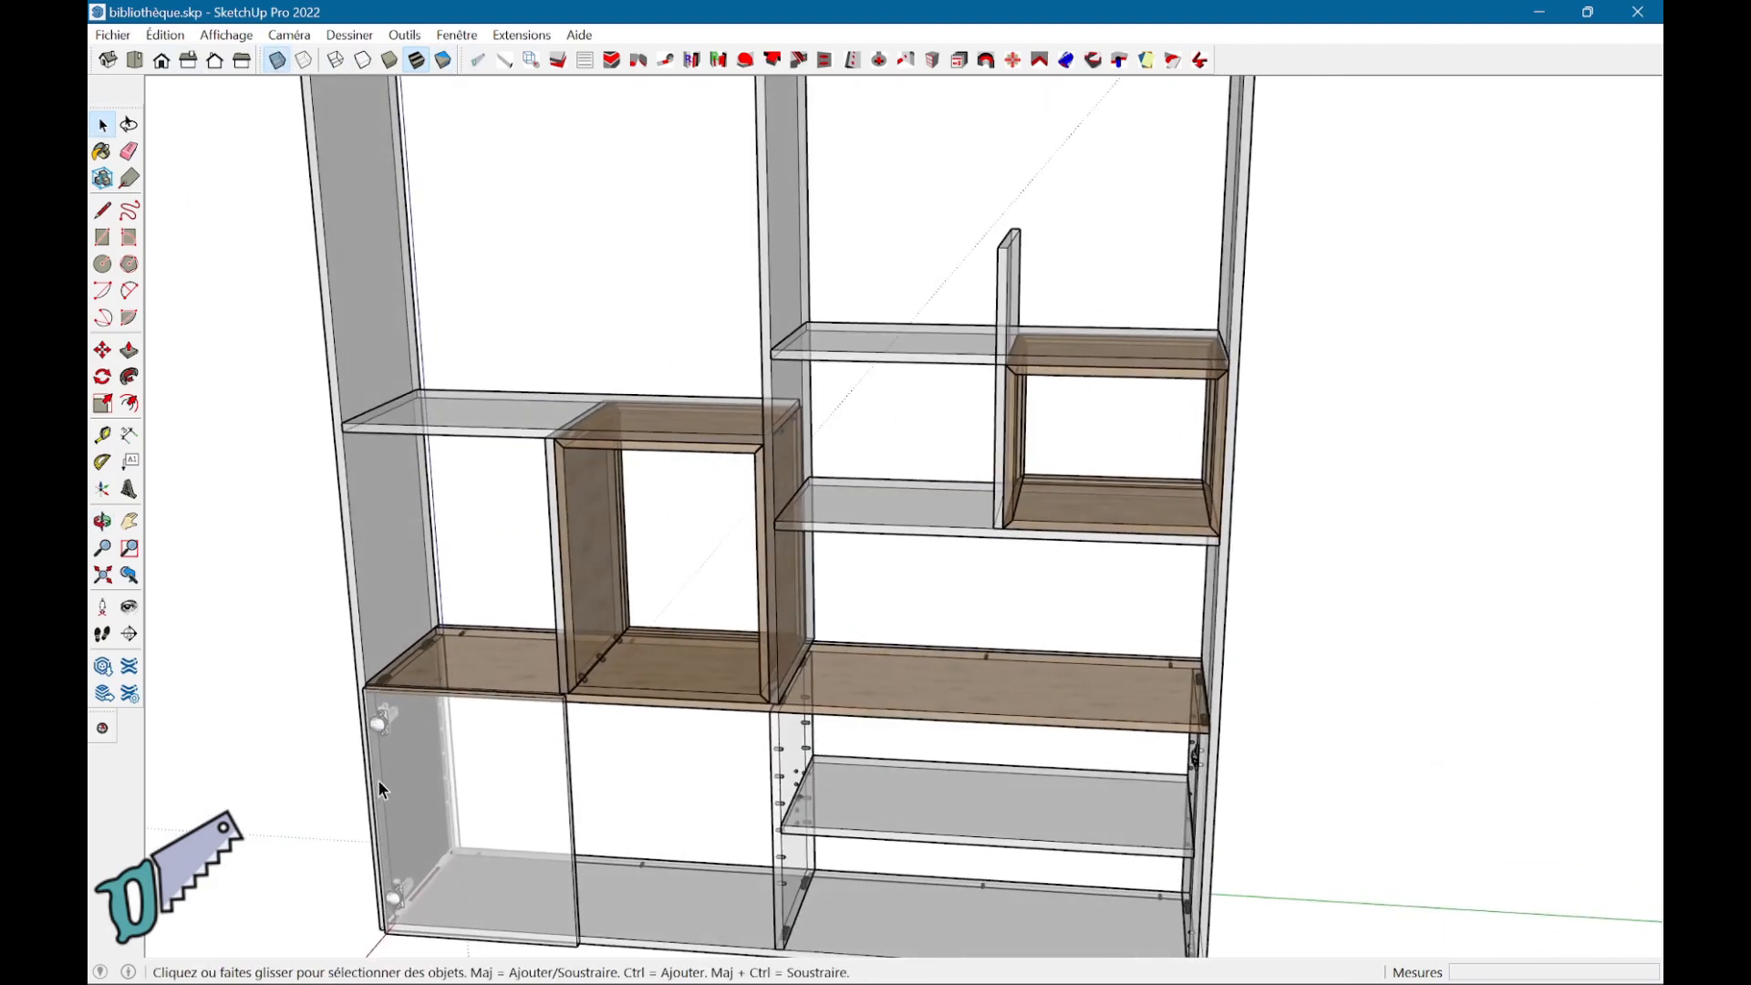
scroll(528, 789, up, 2)
middle_drag(528, 794, 460, 810)
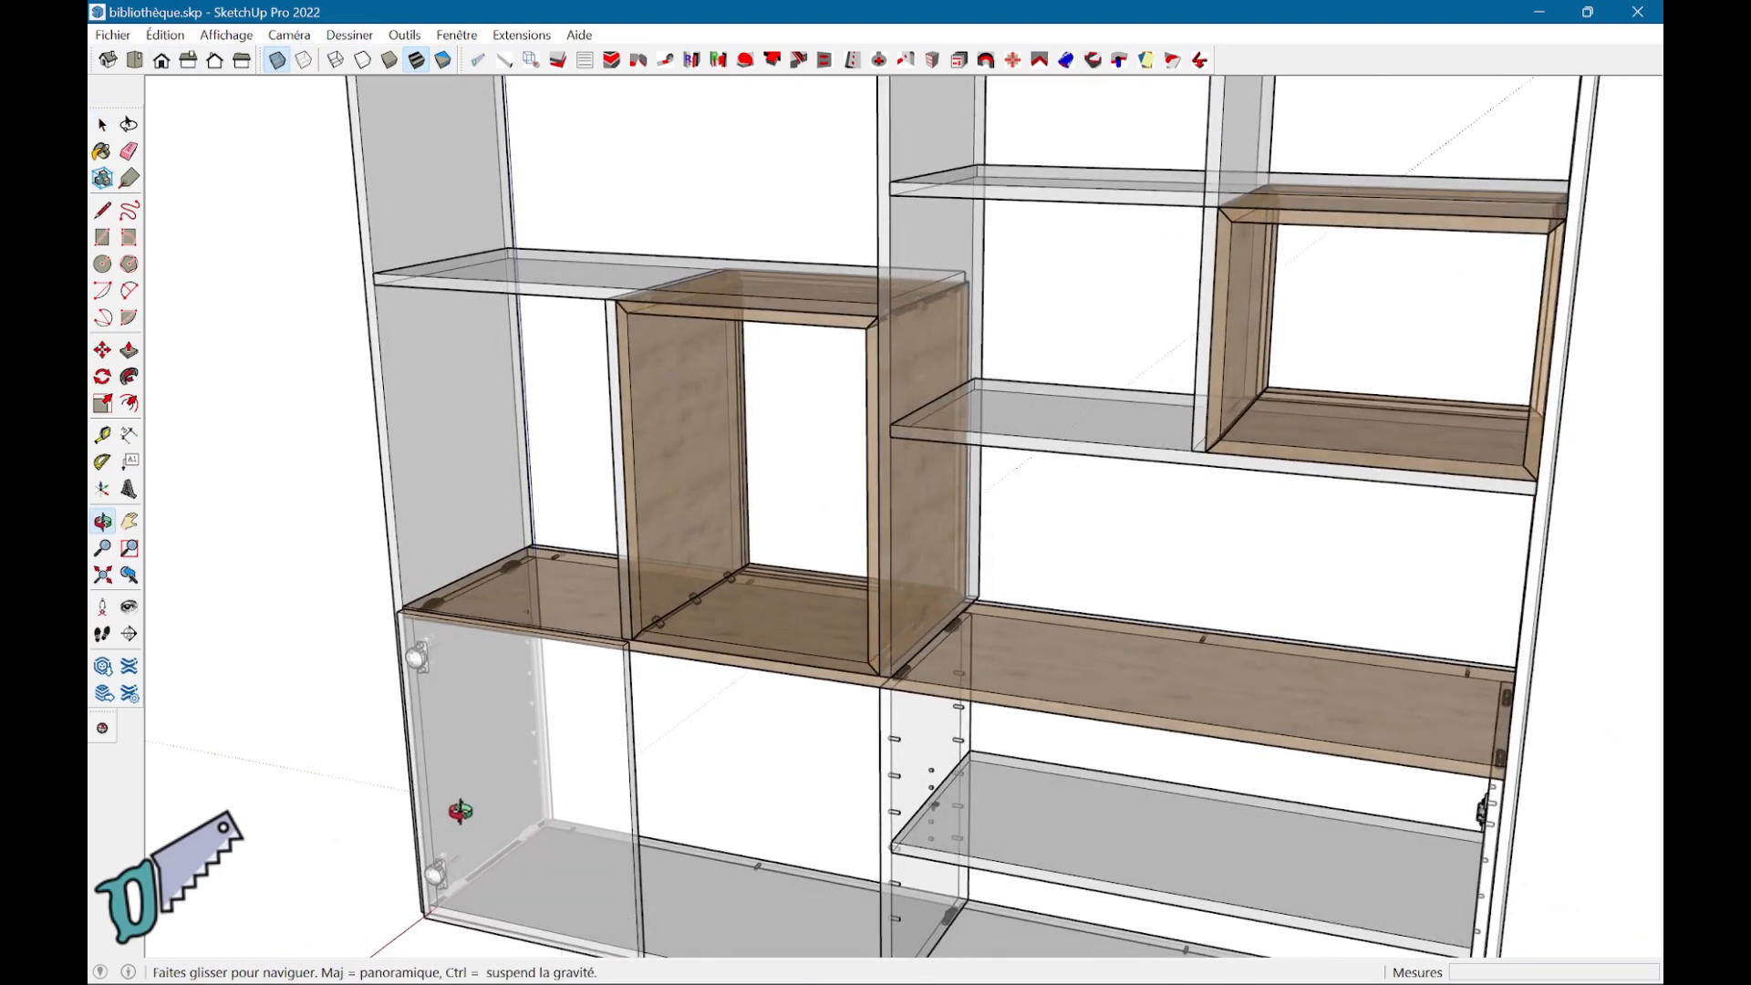
scroll(529, 840, down, 2)
middle_drag(563, 785, 637, 697)
scroll(689, 643, up, 3)
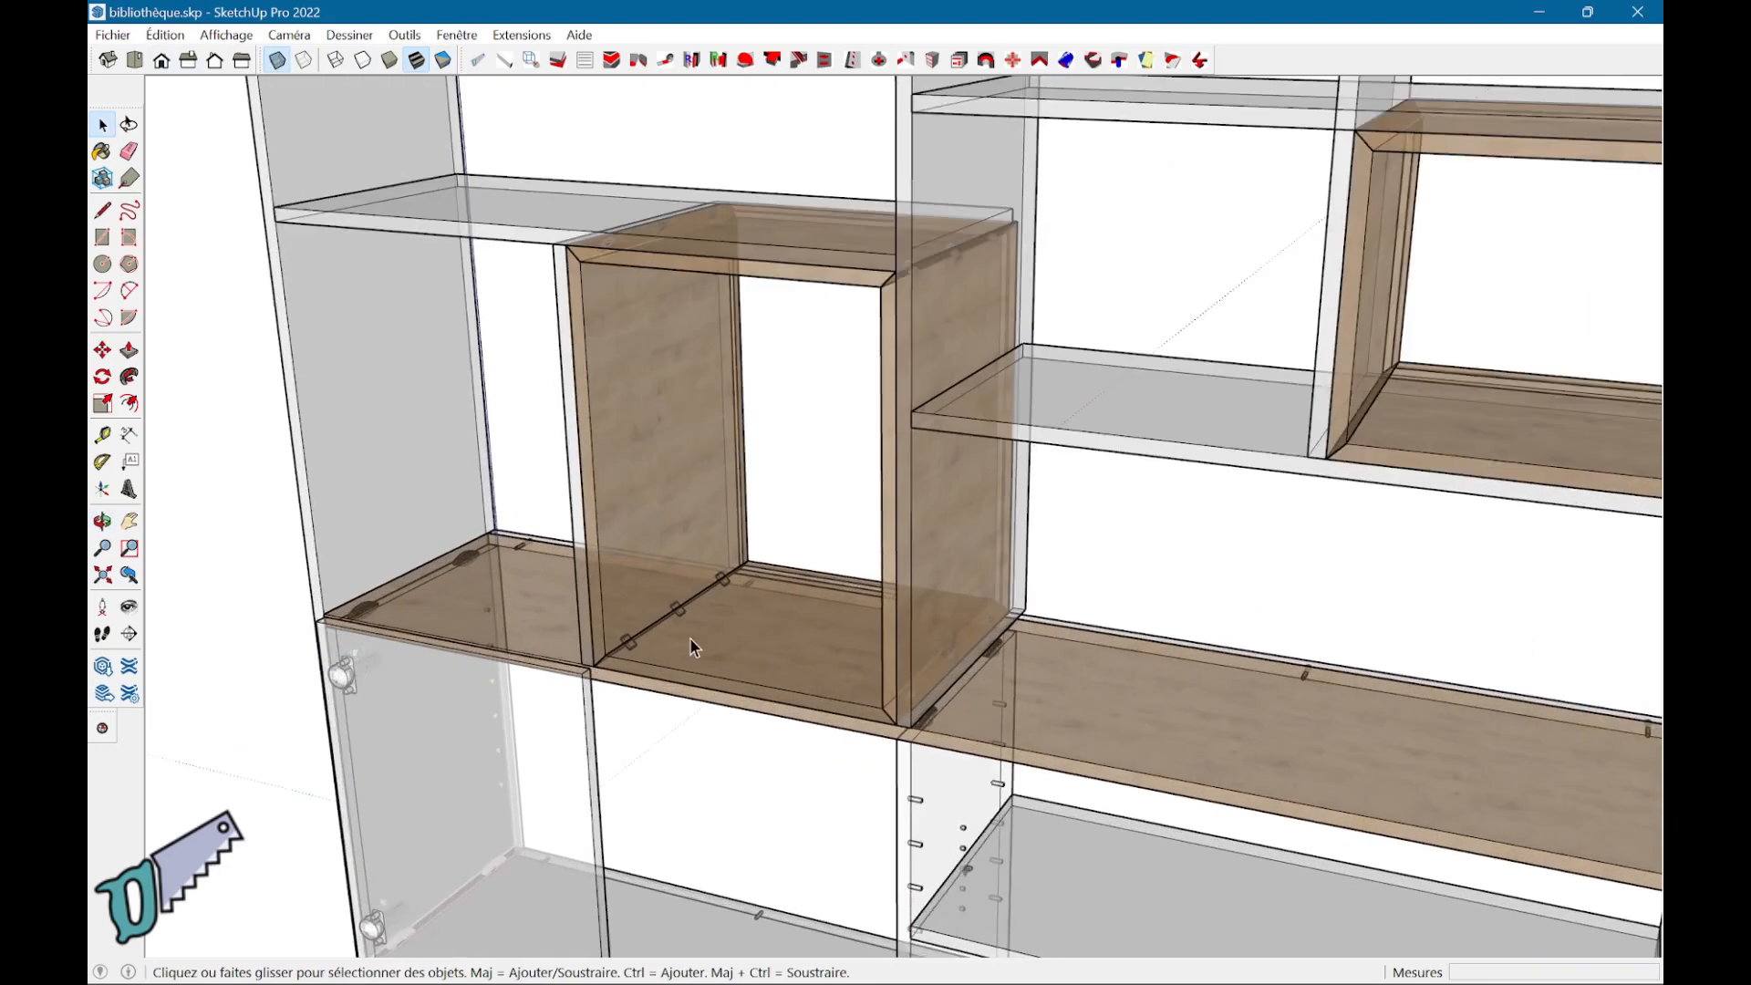
scroll(689, 643, up, 4)
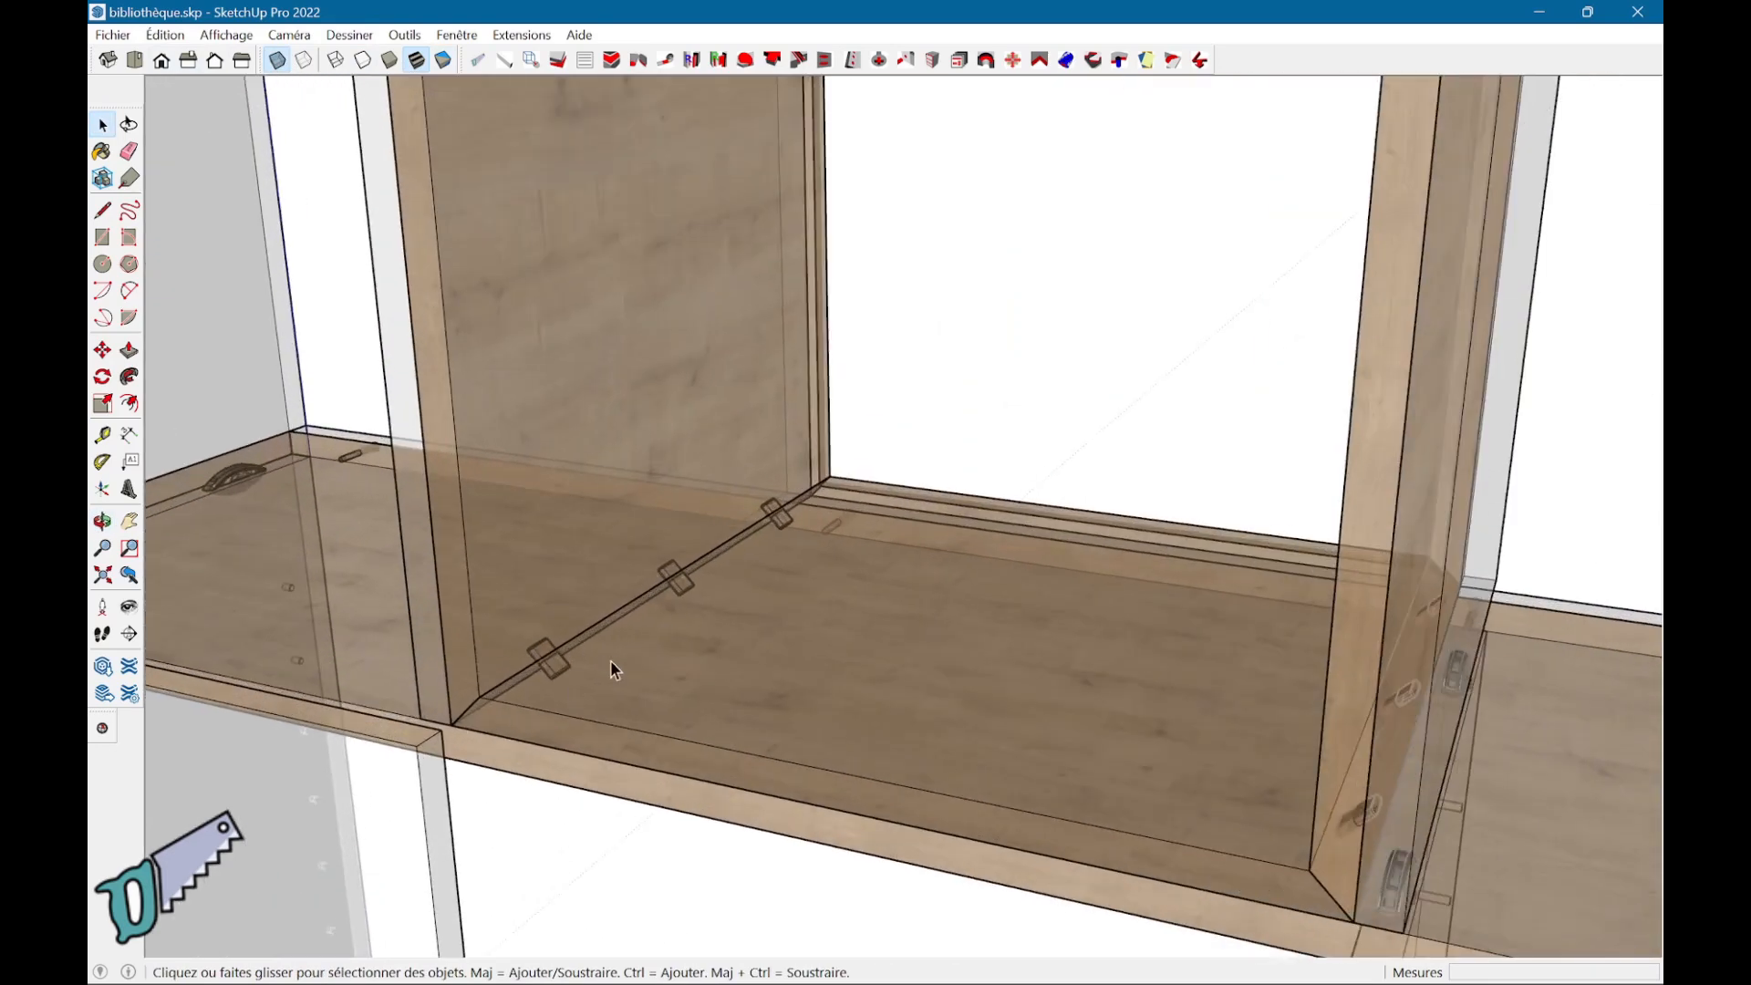
scroll(610, 670, down, 3)
middle_drag(610, 670, 1055, 676)
scroll(1074, 672, down, 5)
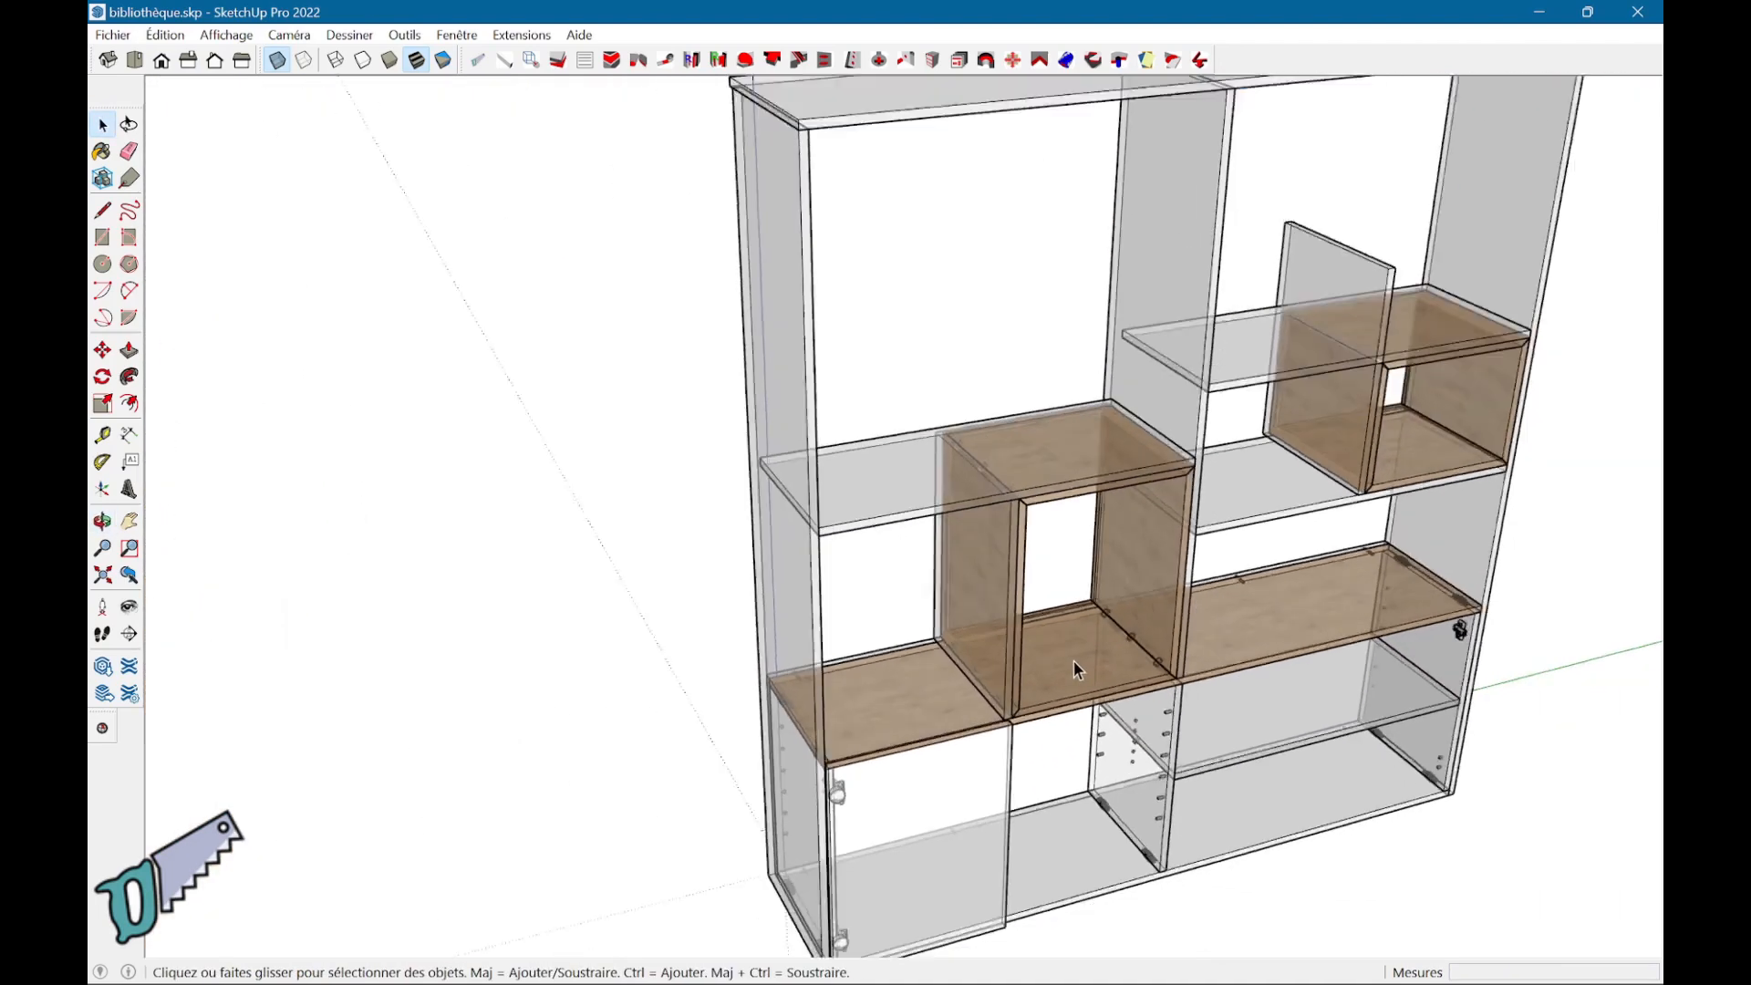
scroll(1074, 660, down, 3)
scroll(647, 715, up, 4)
middle_drag(648, 715, 1213, 574)
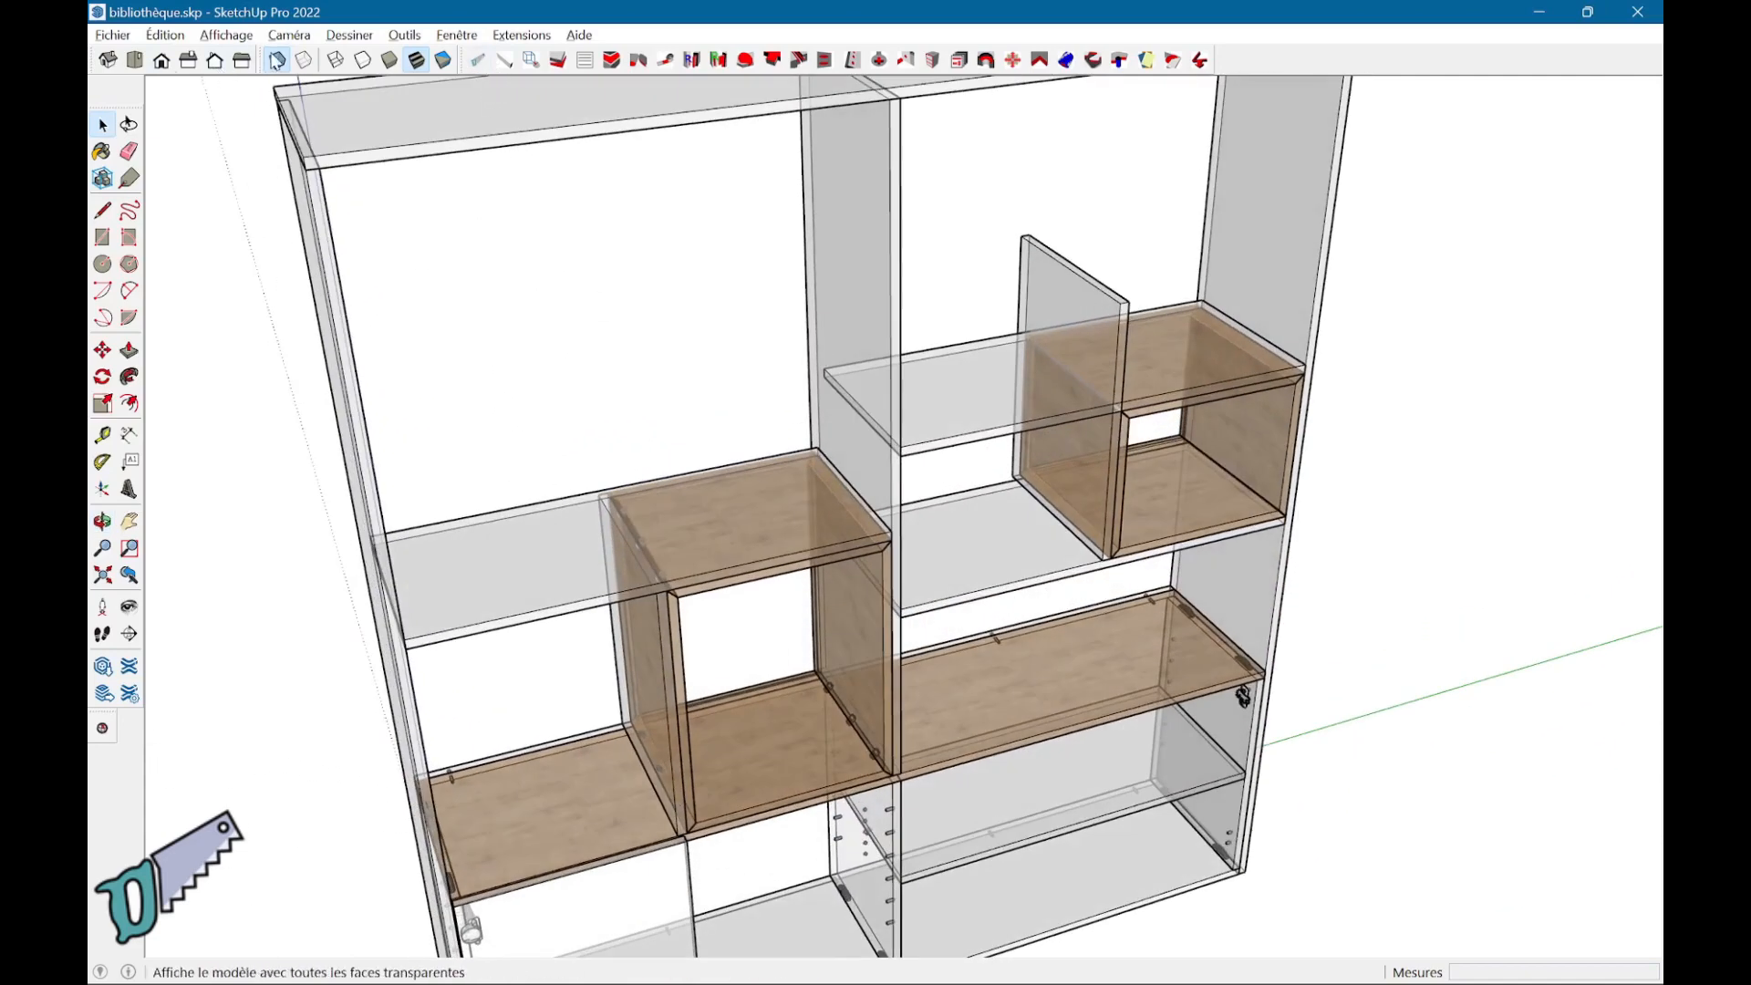
click(277, 60)
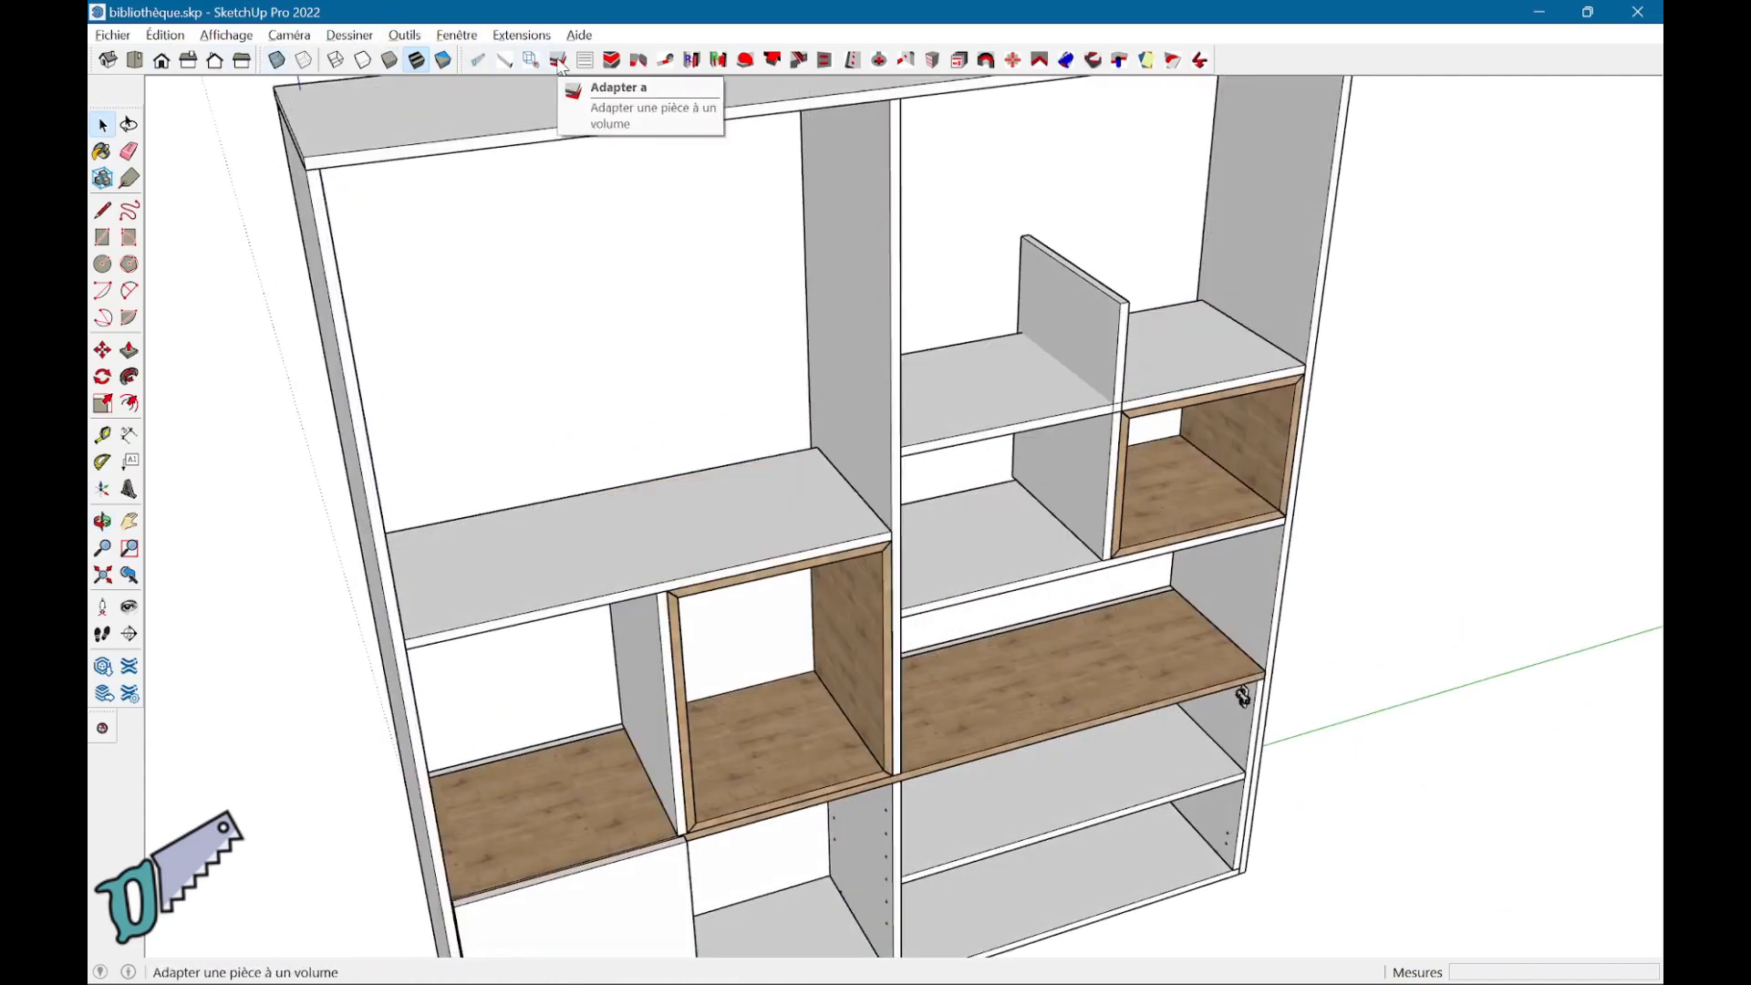
- Trim the small divider protruding above the upper shelf back to the shelf's underside using Adapter a
scroll(1204, 328, up, 5)
middle_drag(1204, 328, 1094, 384)
scroll(1095, 384, up, 1)
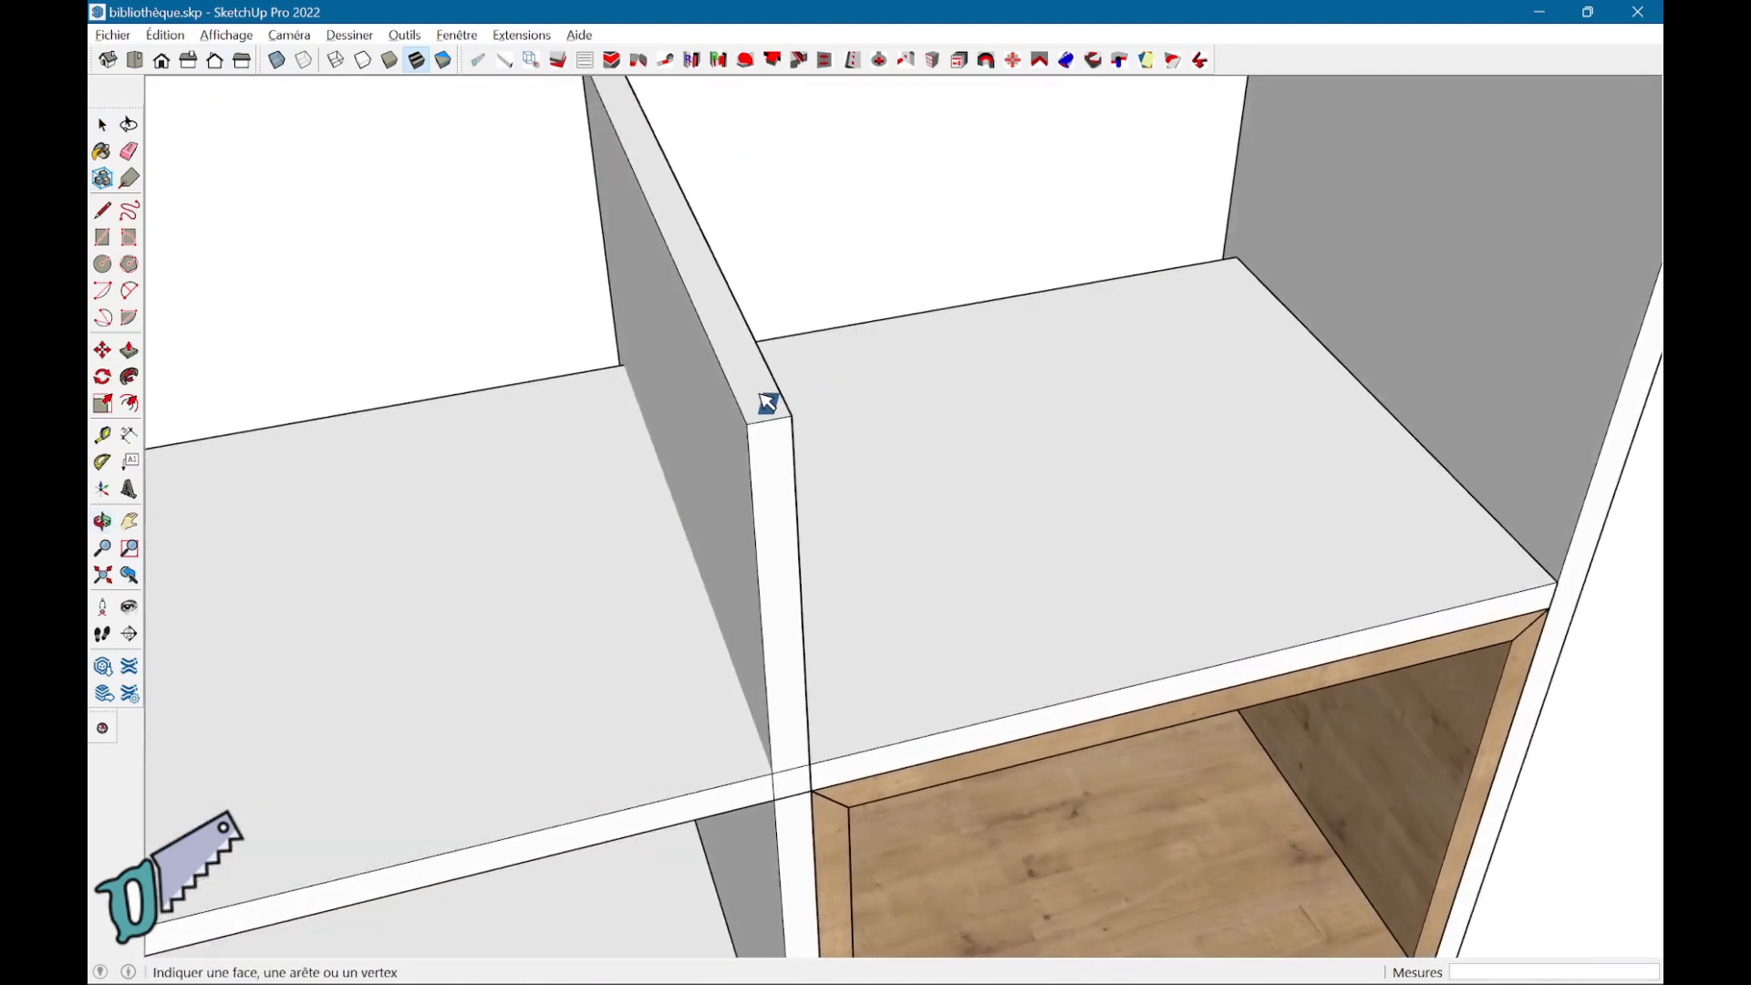
scroll(733, 825, down, 10)
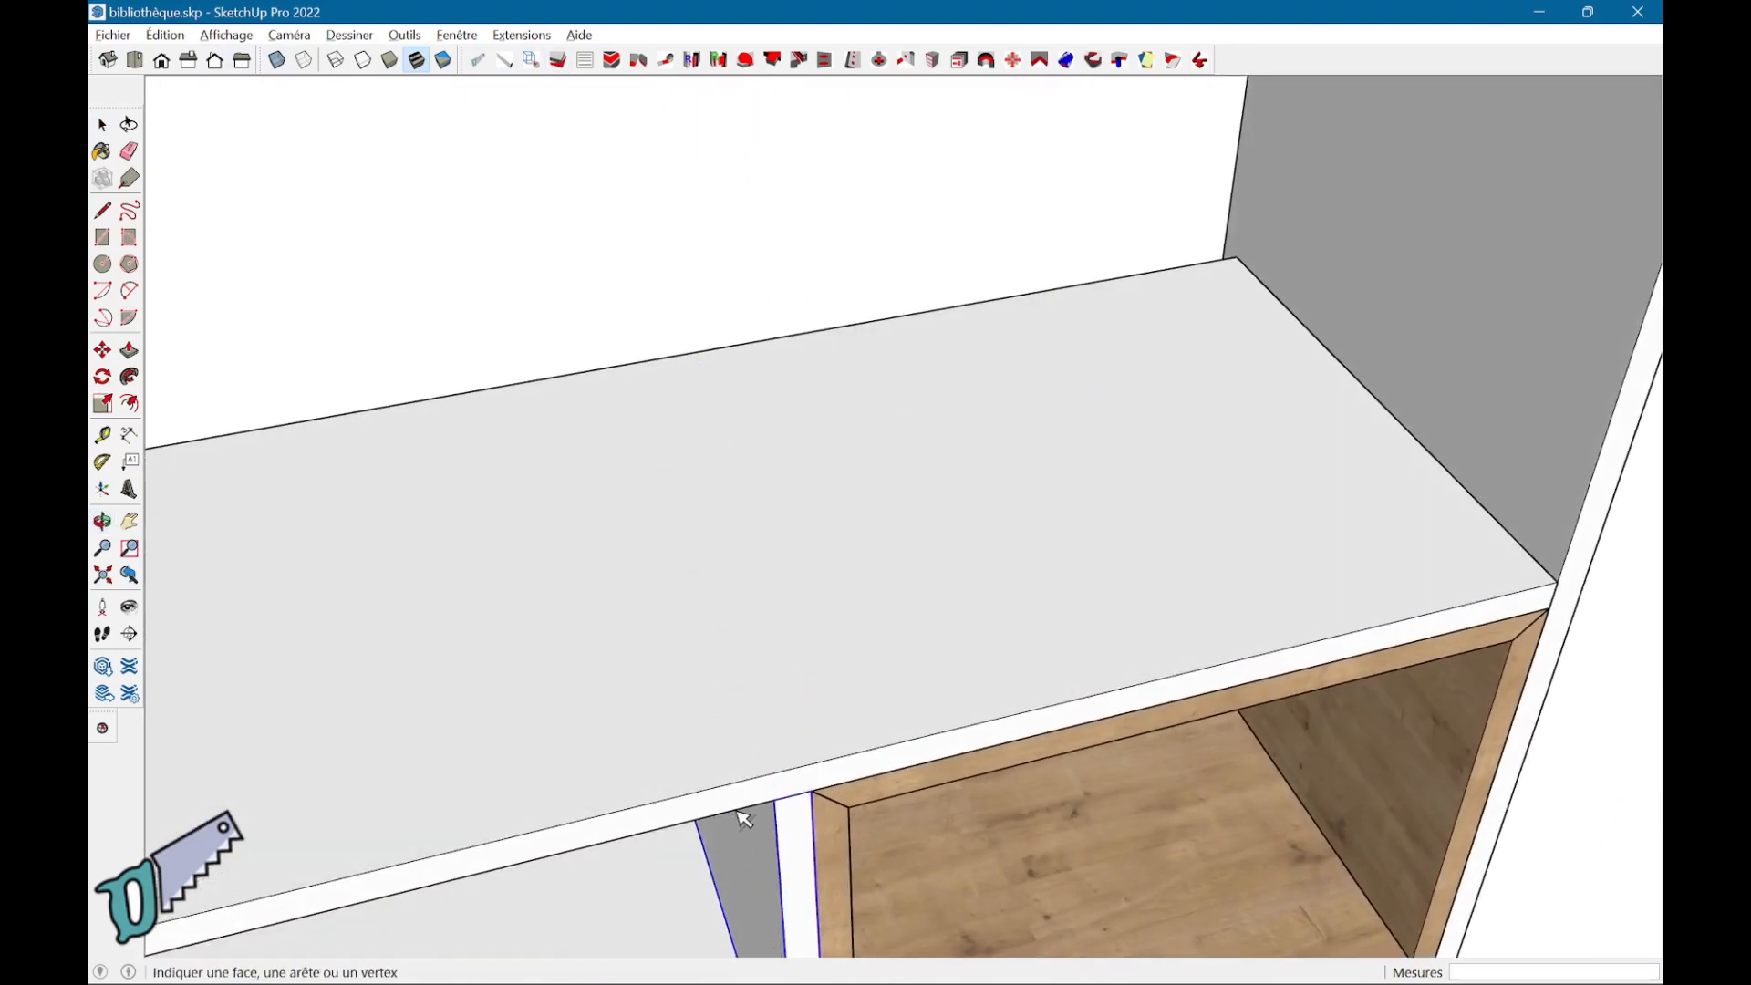
middle_drag(1054, 863, 1222, 808)
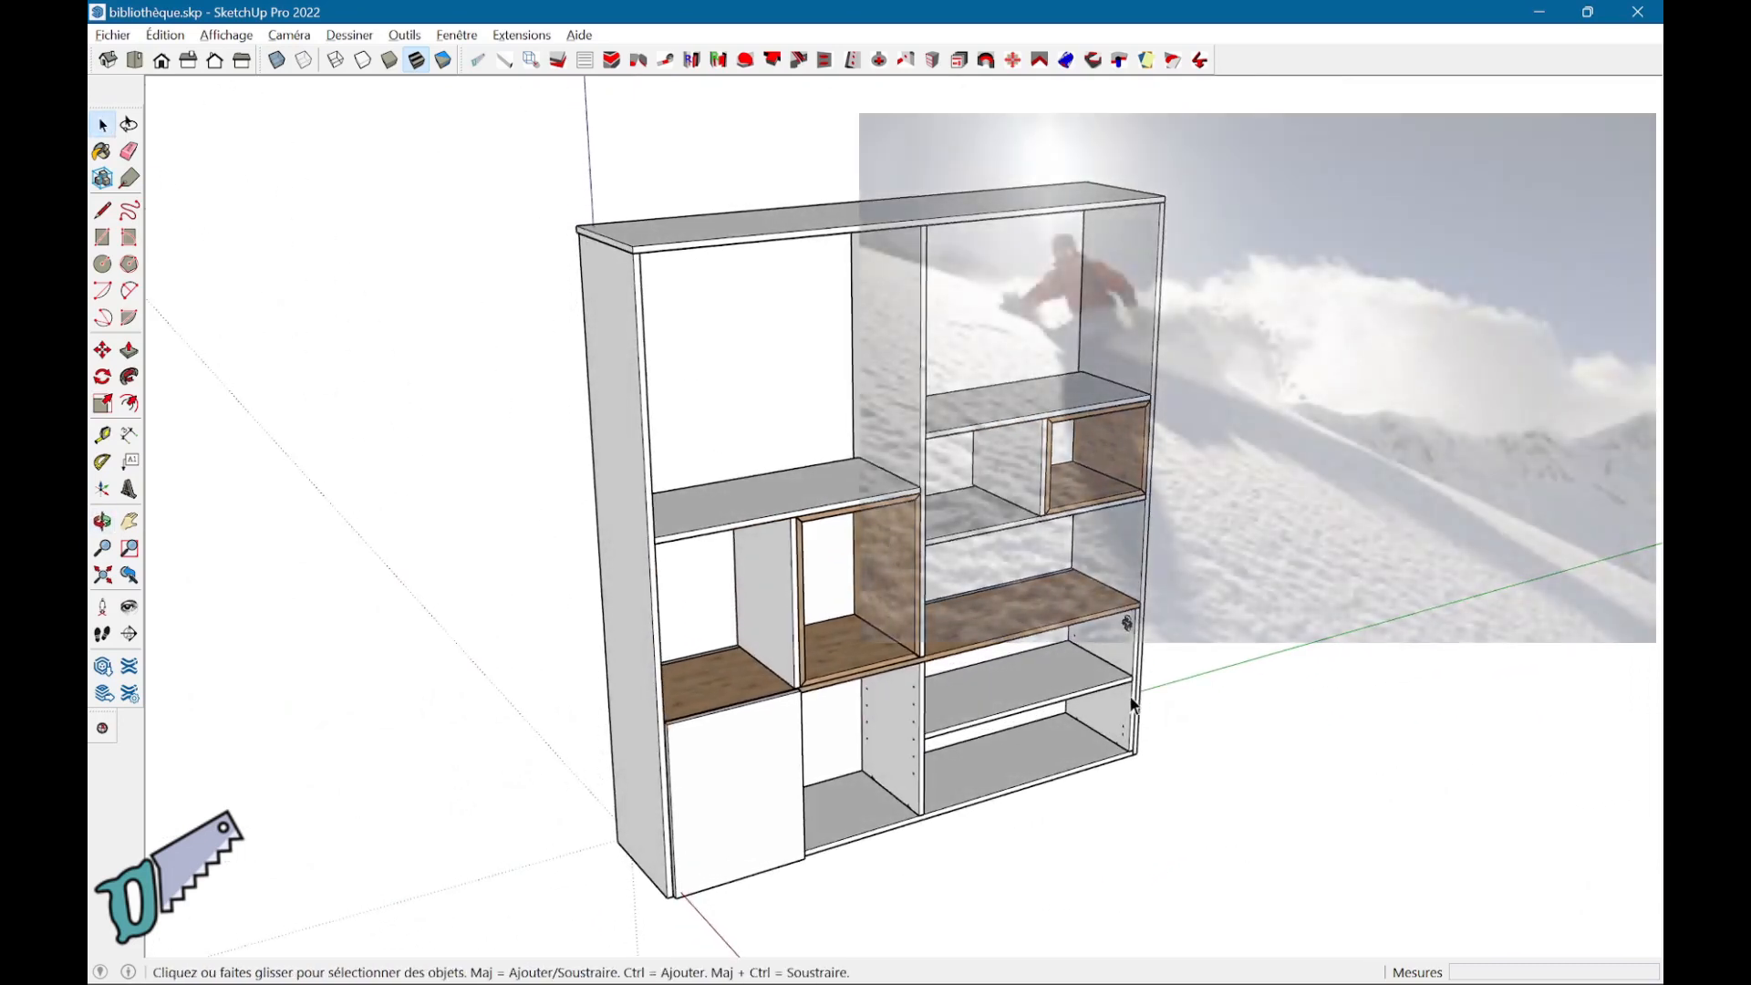
middle_drag(1129, 695, 1097, 812)
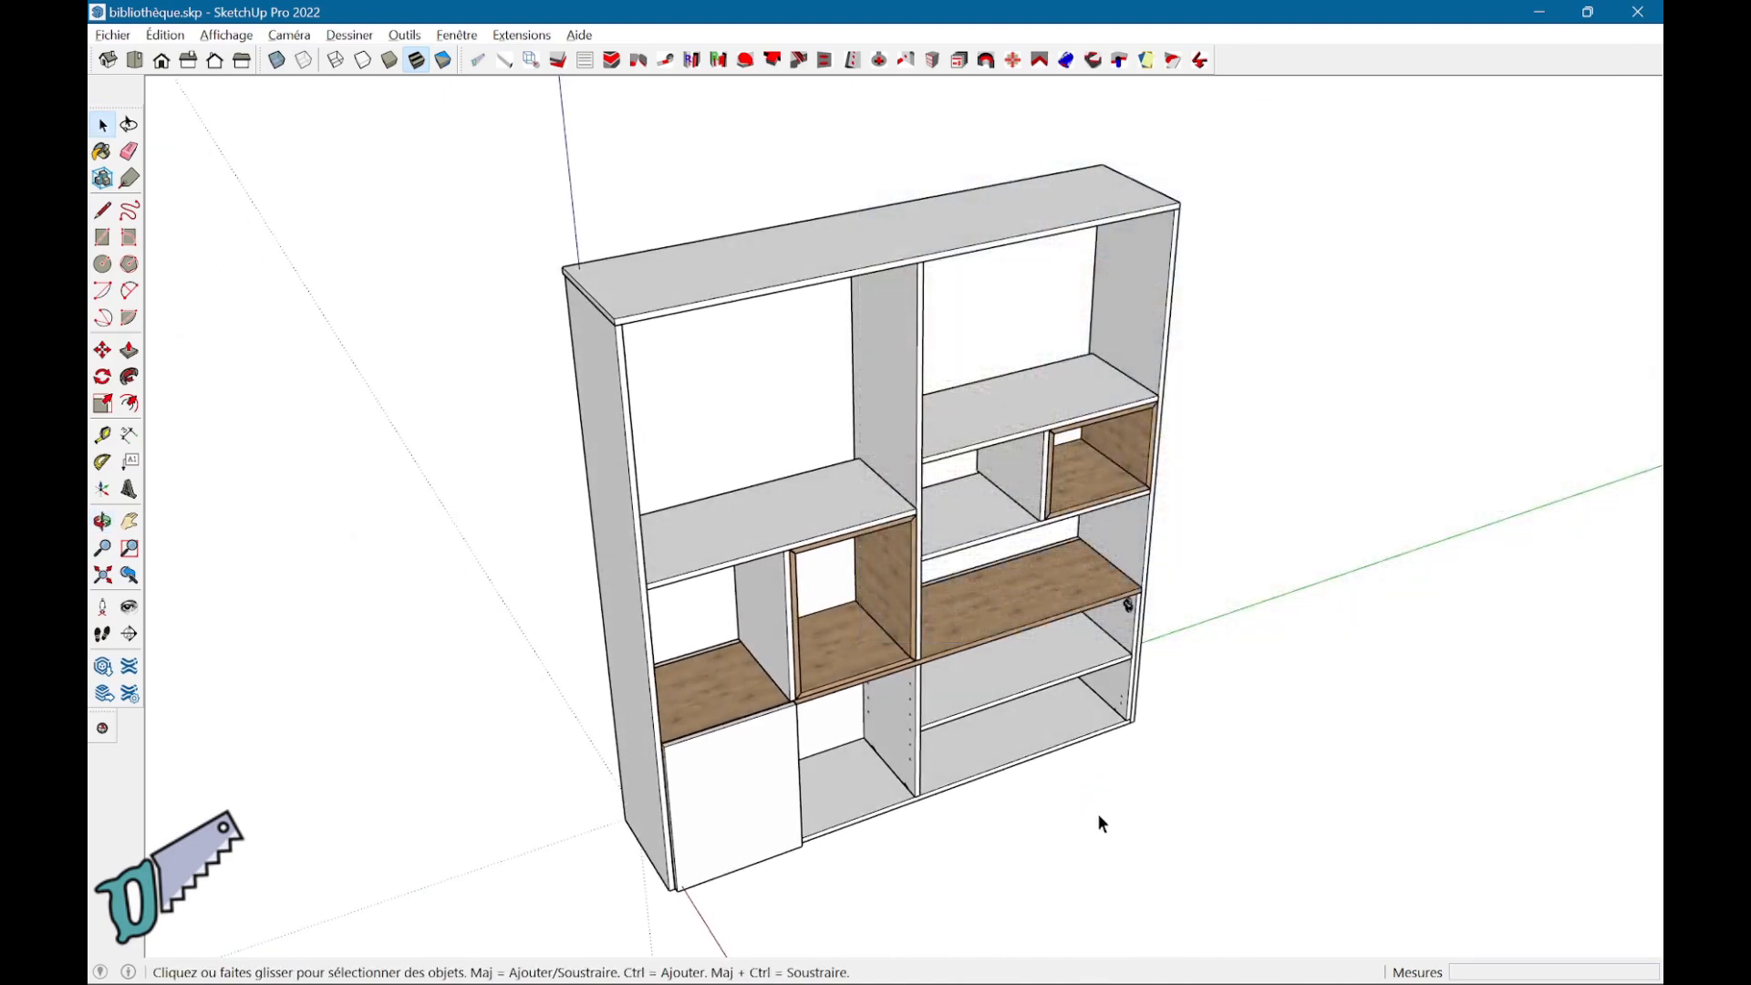
scroll(996, 910, up, 3)
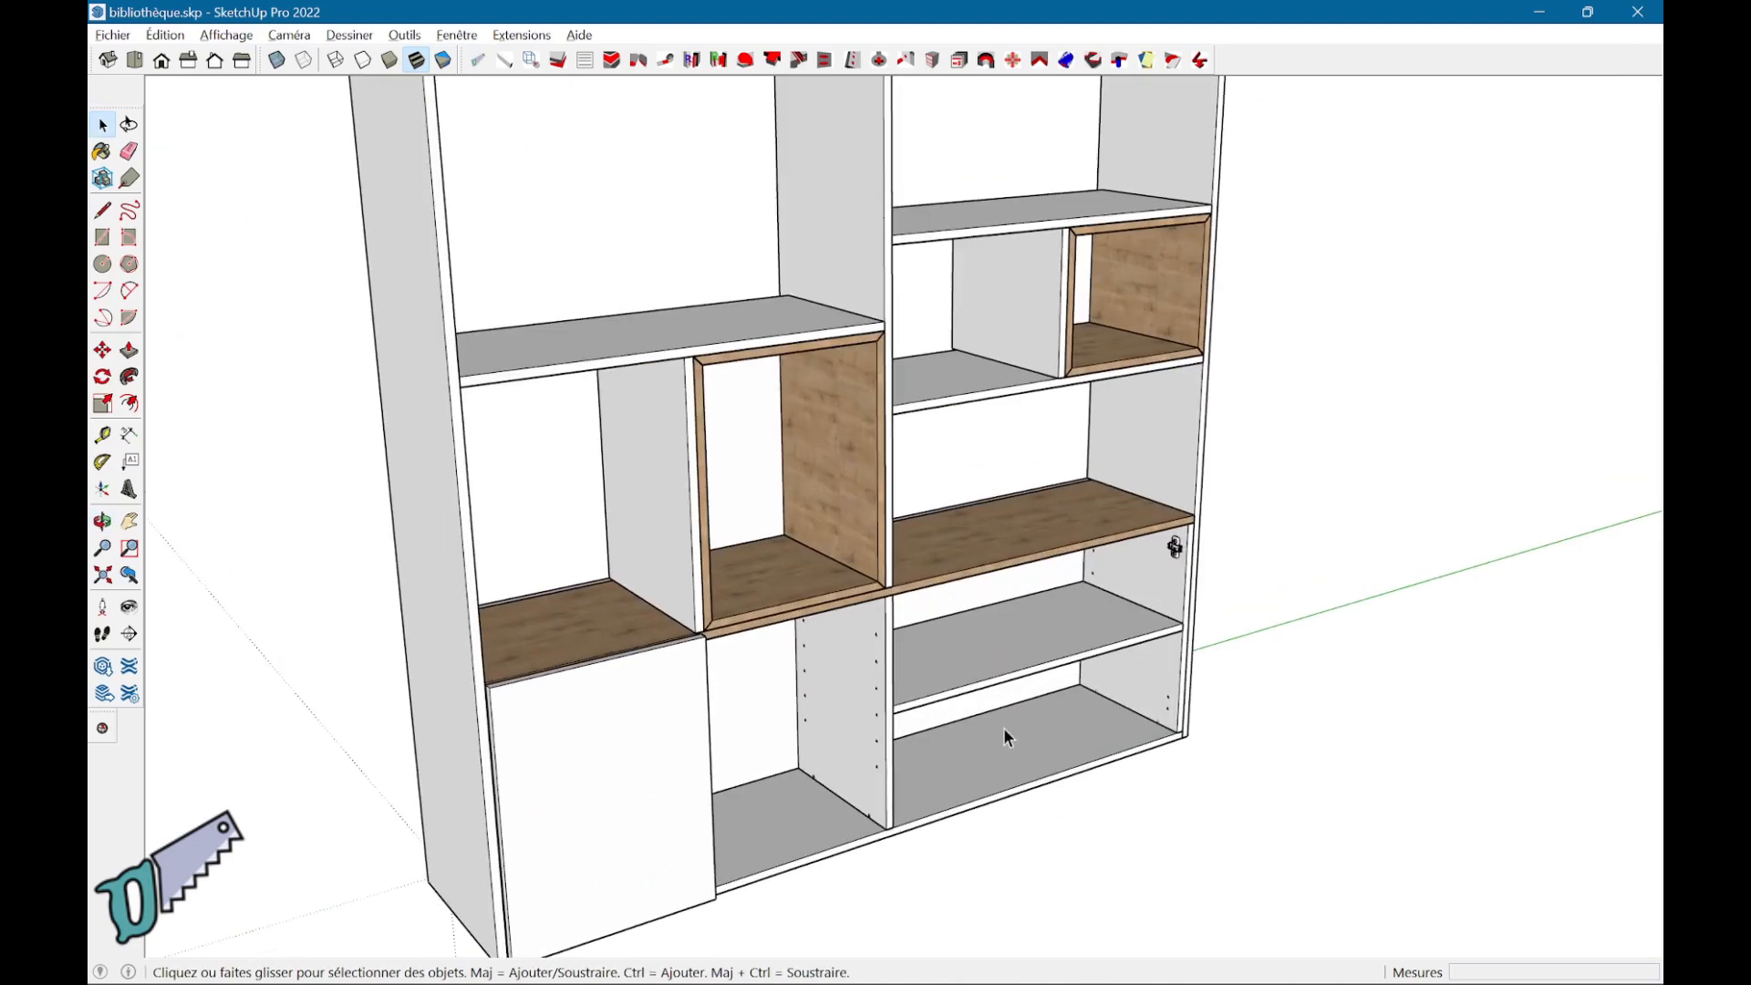
shift+middle_drag(1003, 728, 938, 762)
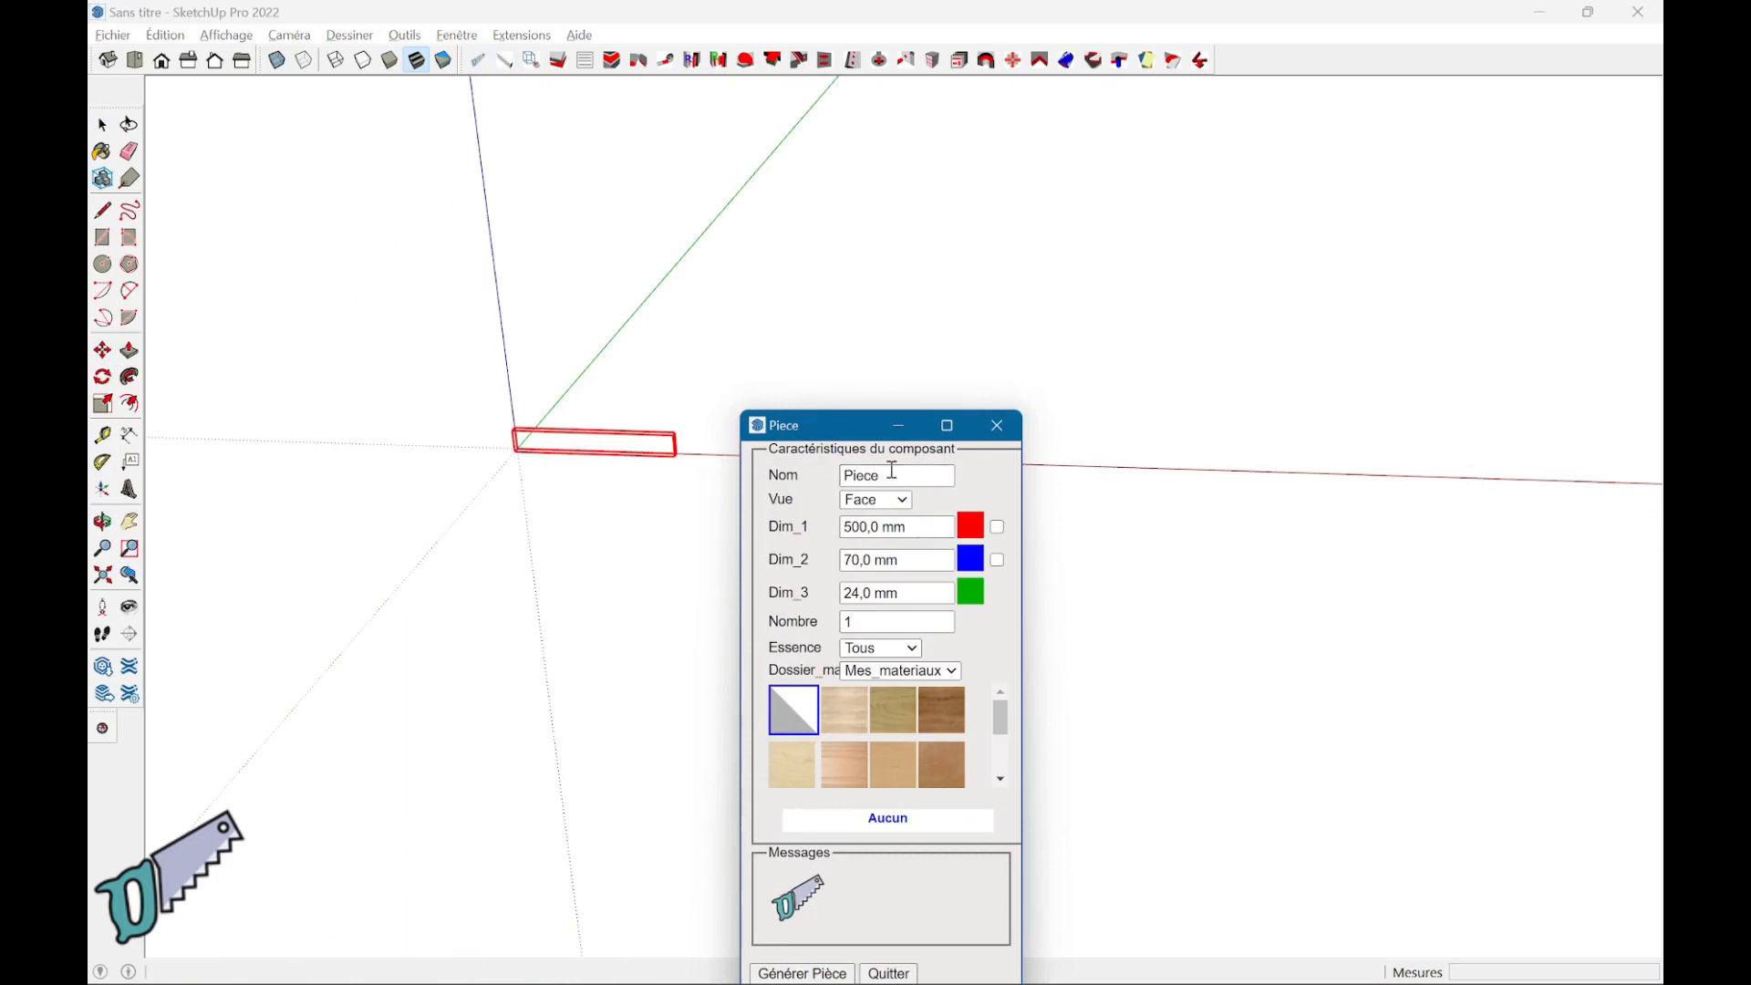
- Name the new piece Traverse and set its view orientation to Dessus
drag(891, 470, 867, 467)
key(Tab)
key(Tab)
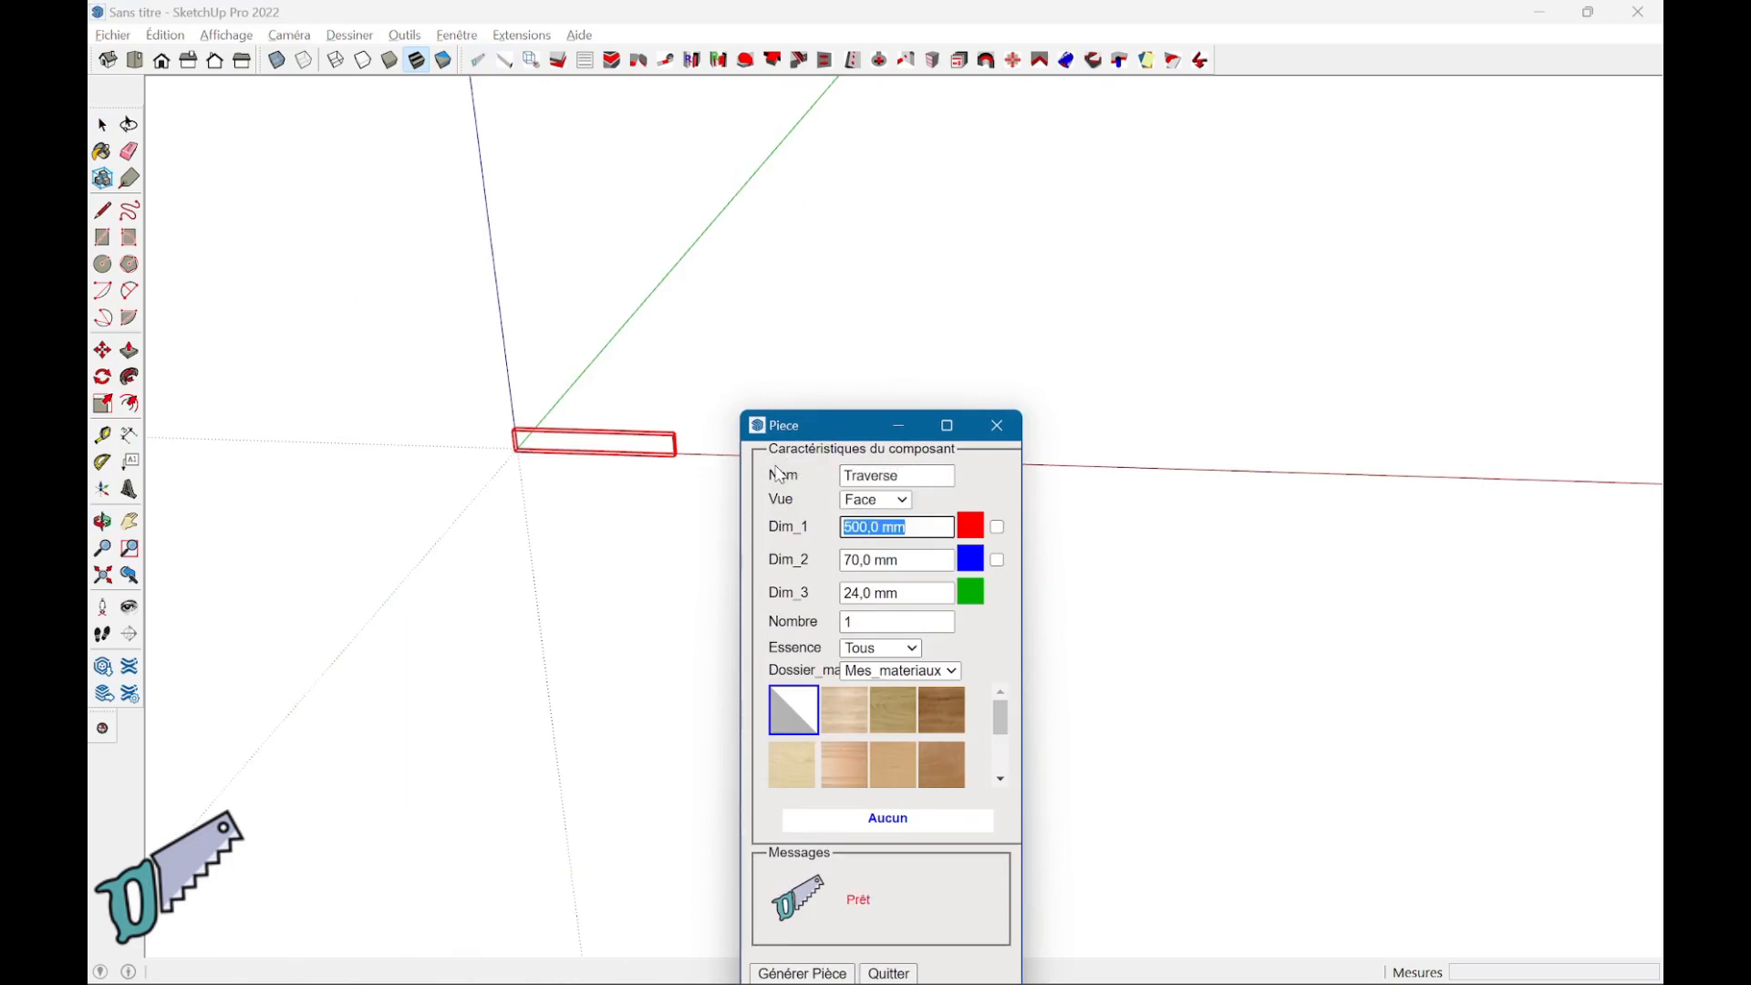
key(shift+Tab)
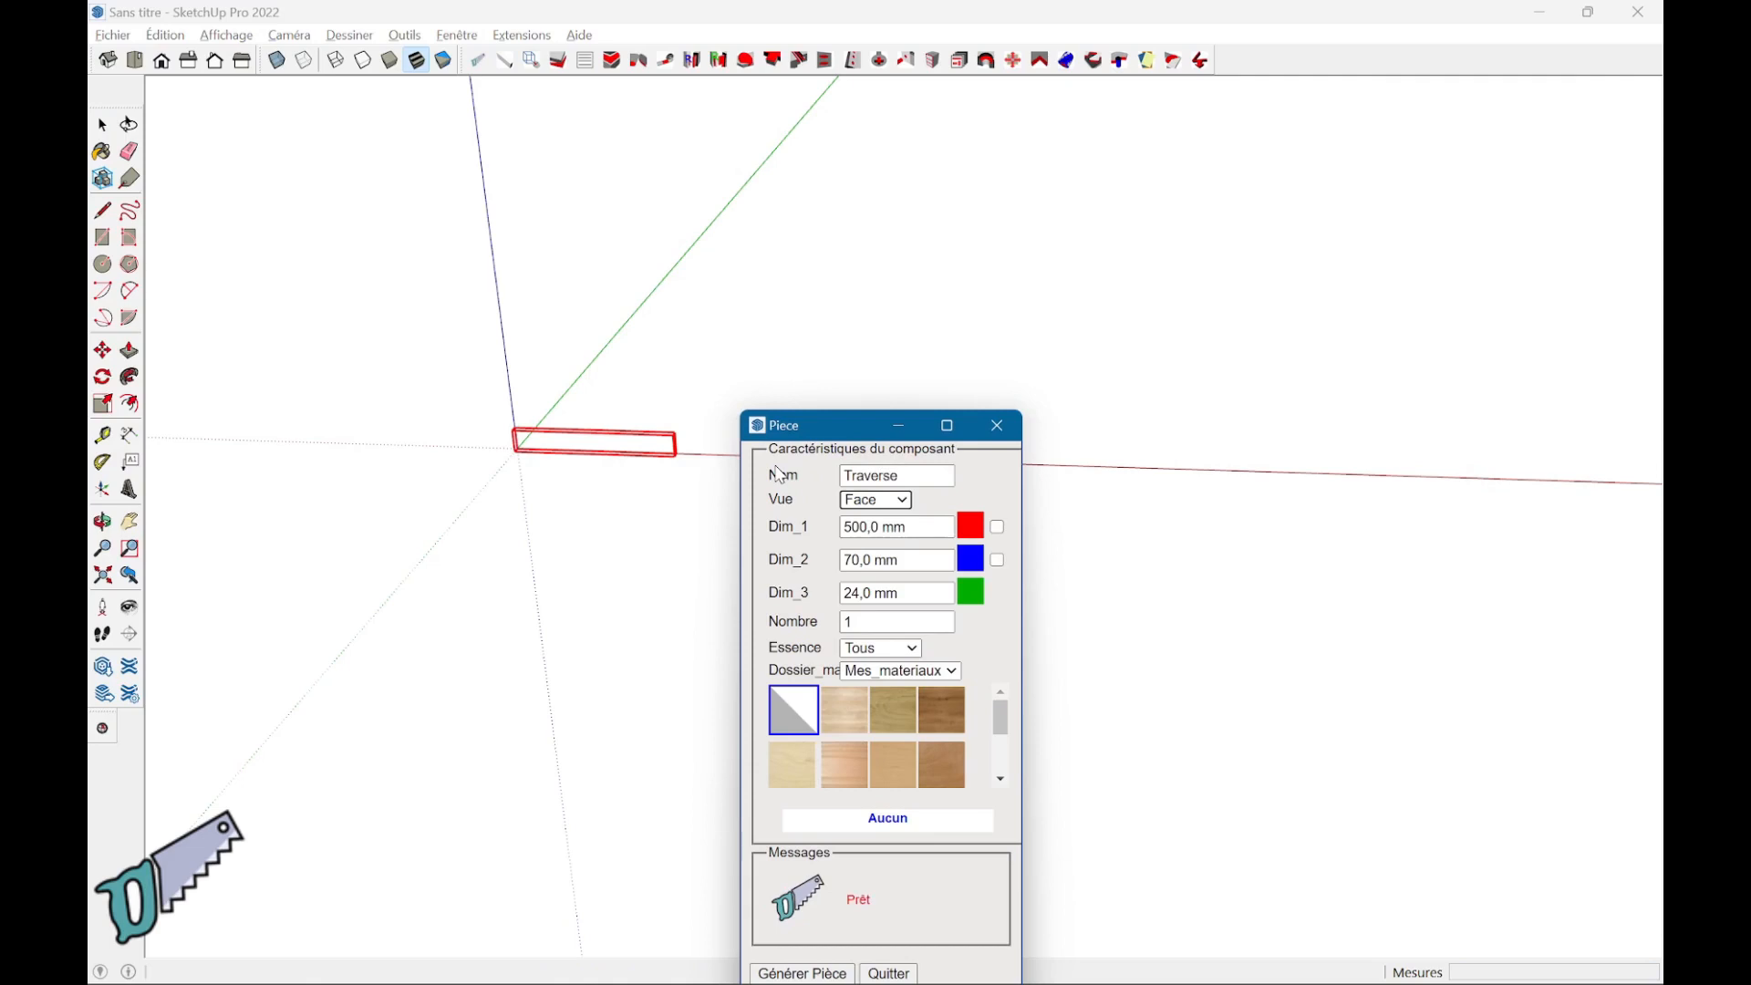
click(910, 511)
click(898, 535)
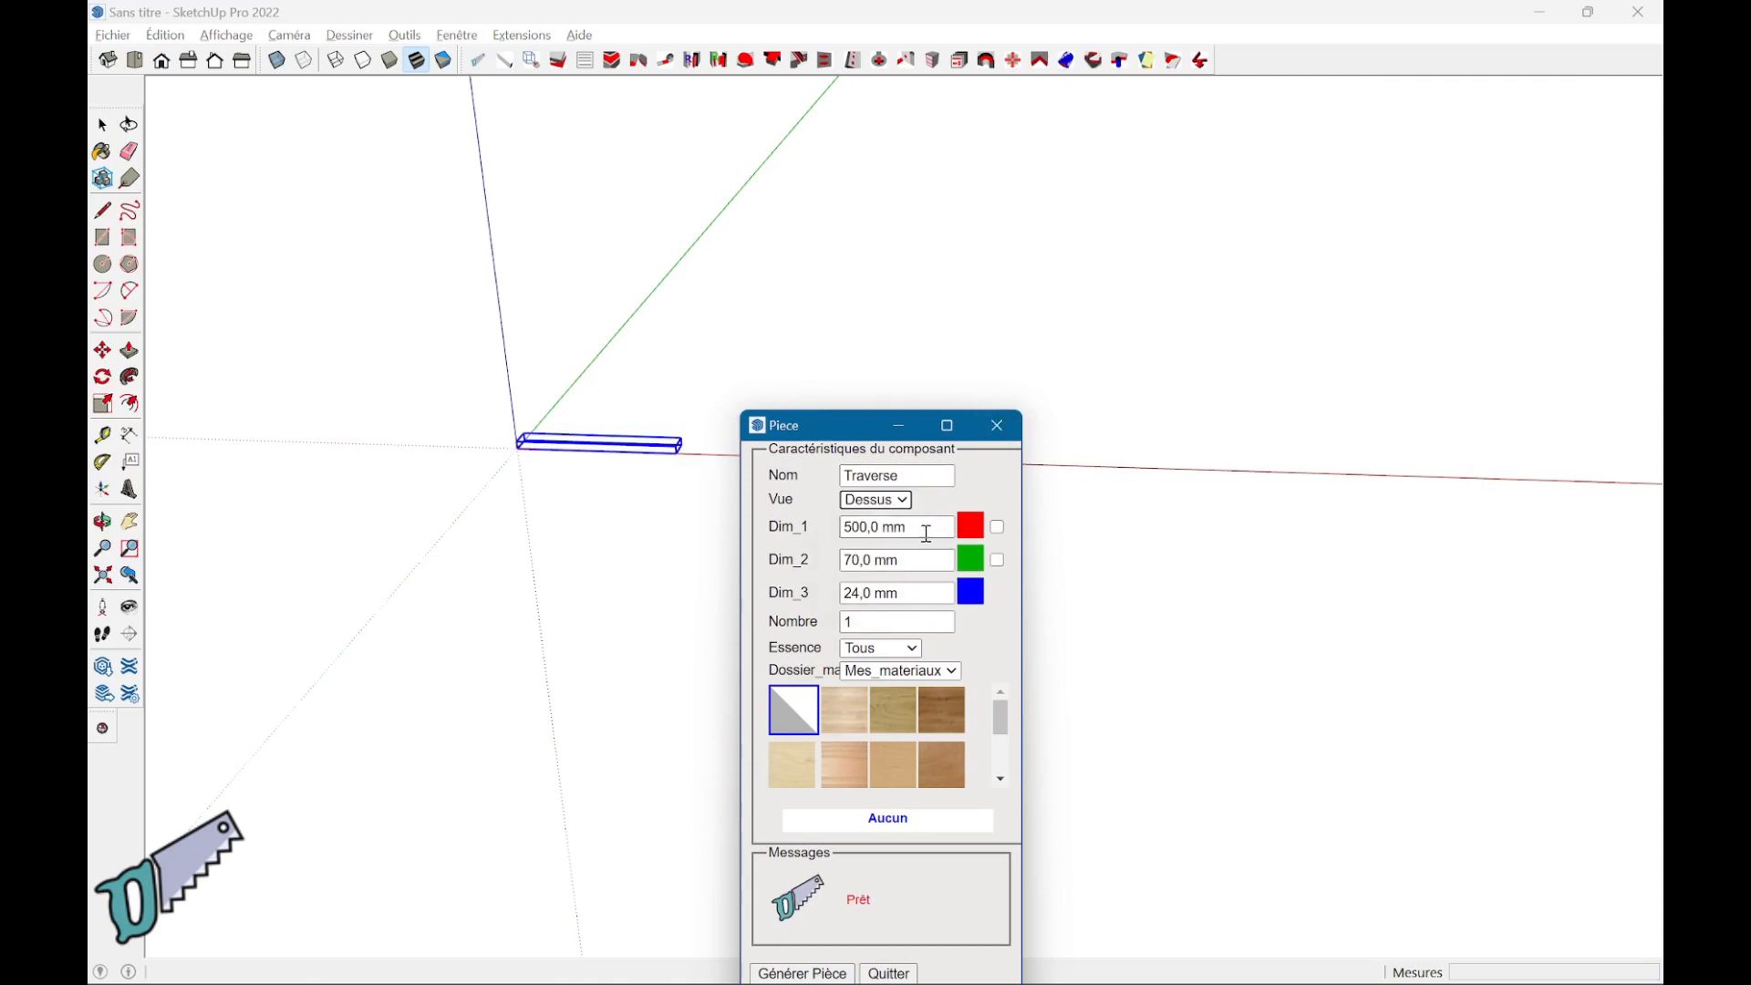
- Set the Traverse dimensions to 2000 mm long, 400 mm wide and 19 mm thick
key(Tab)
text(2)
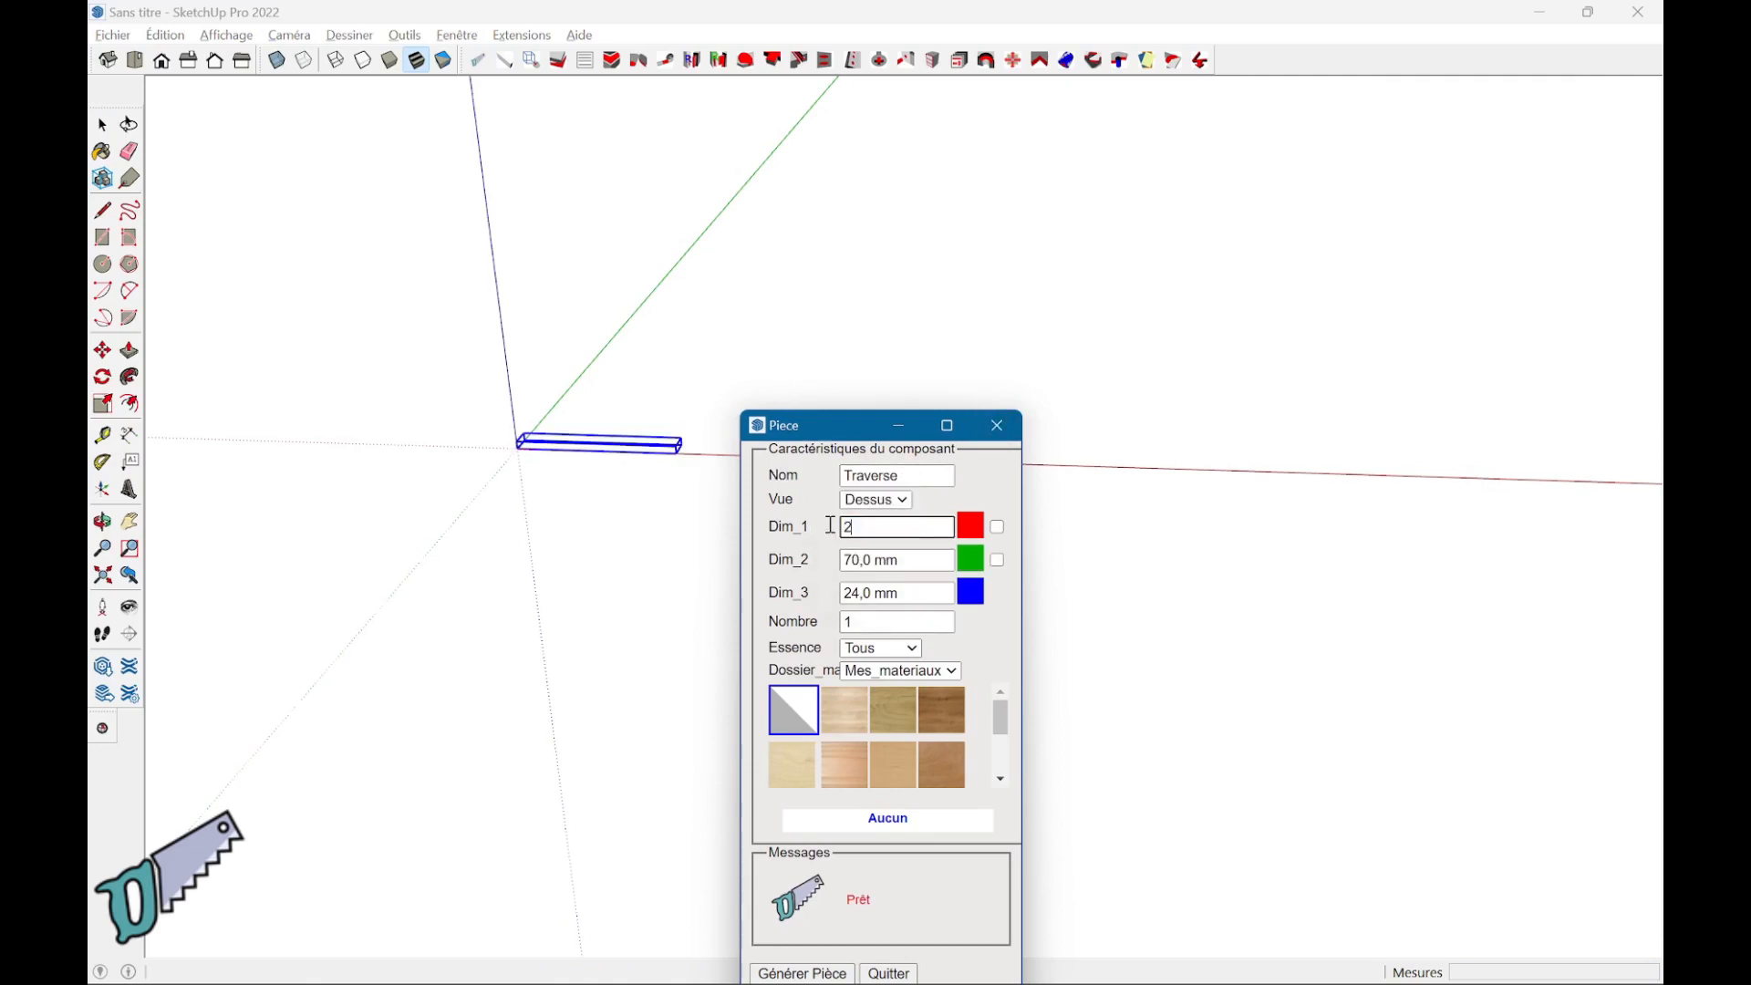
key(Tab)
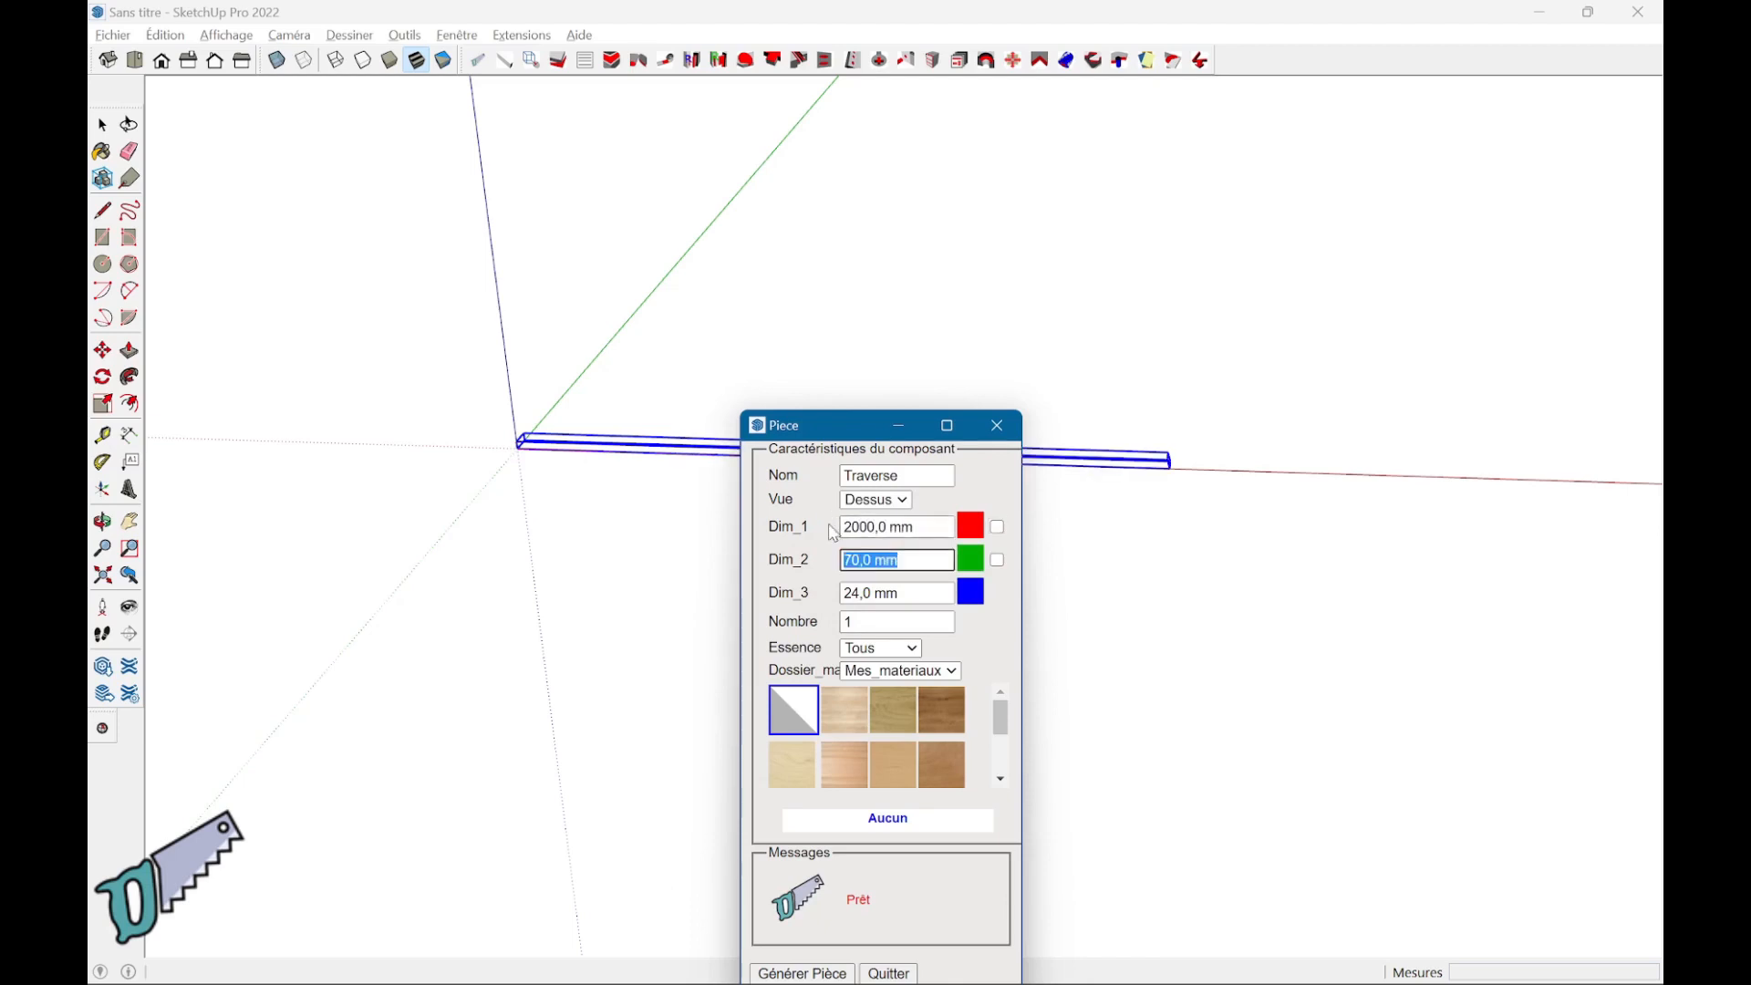
key(Tab)
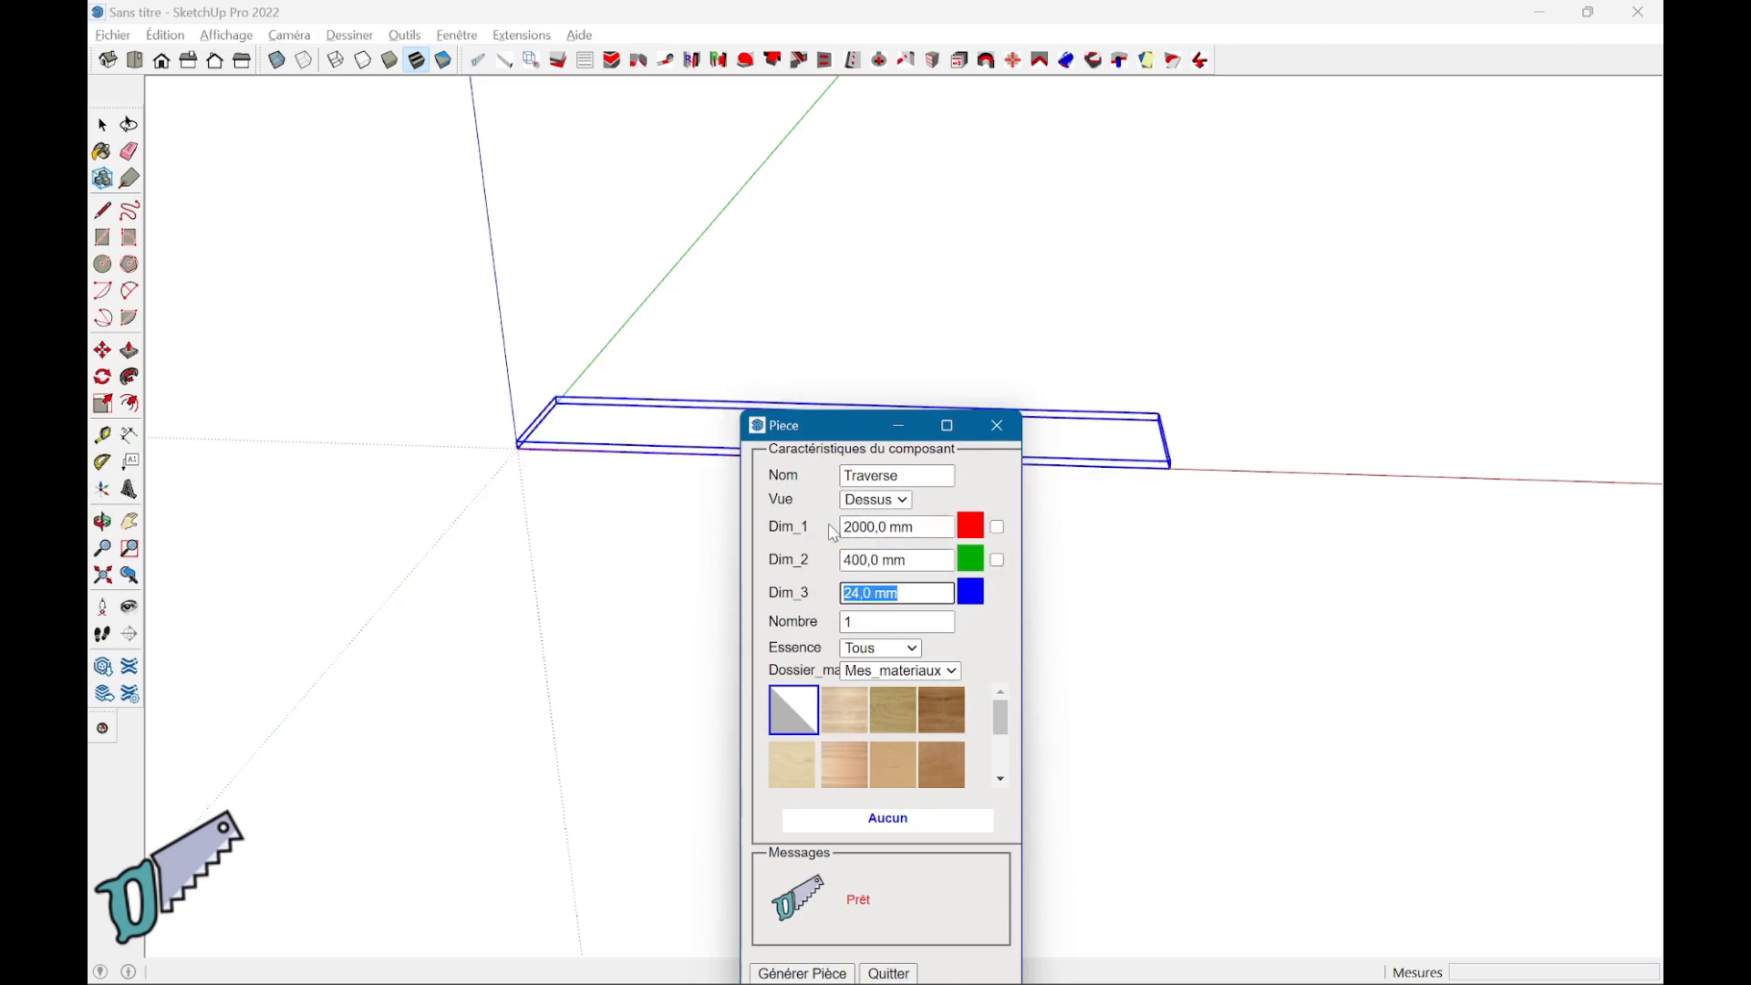
key(Tab)
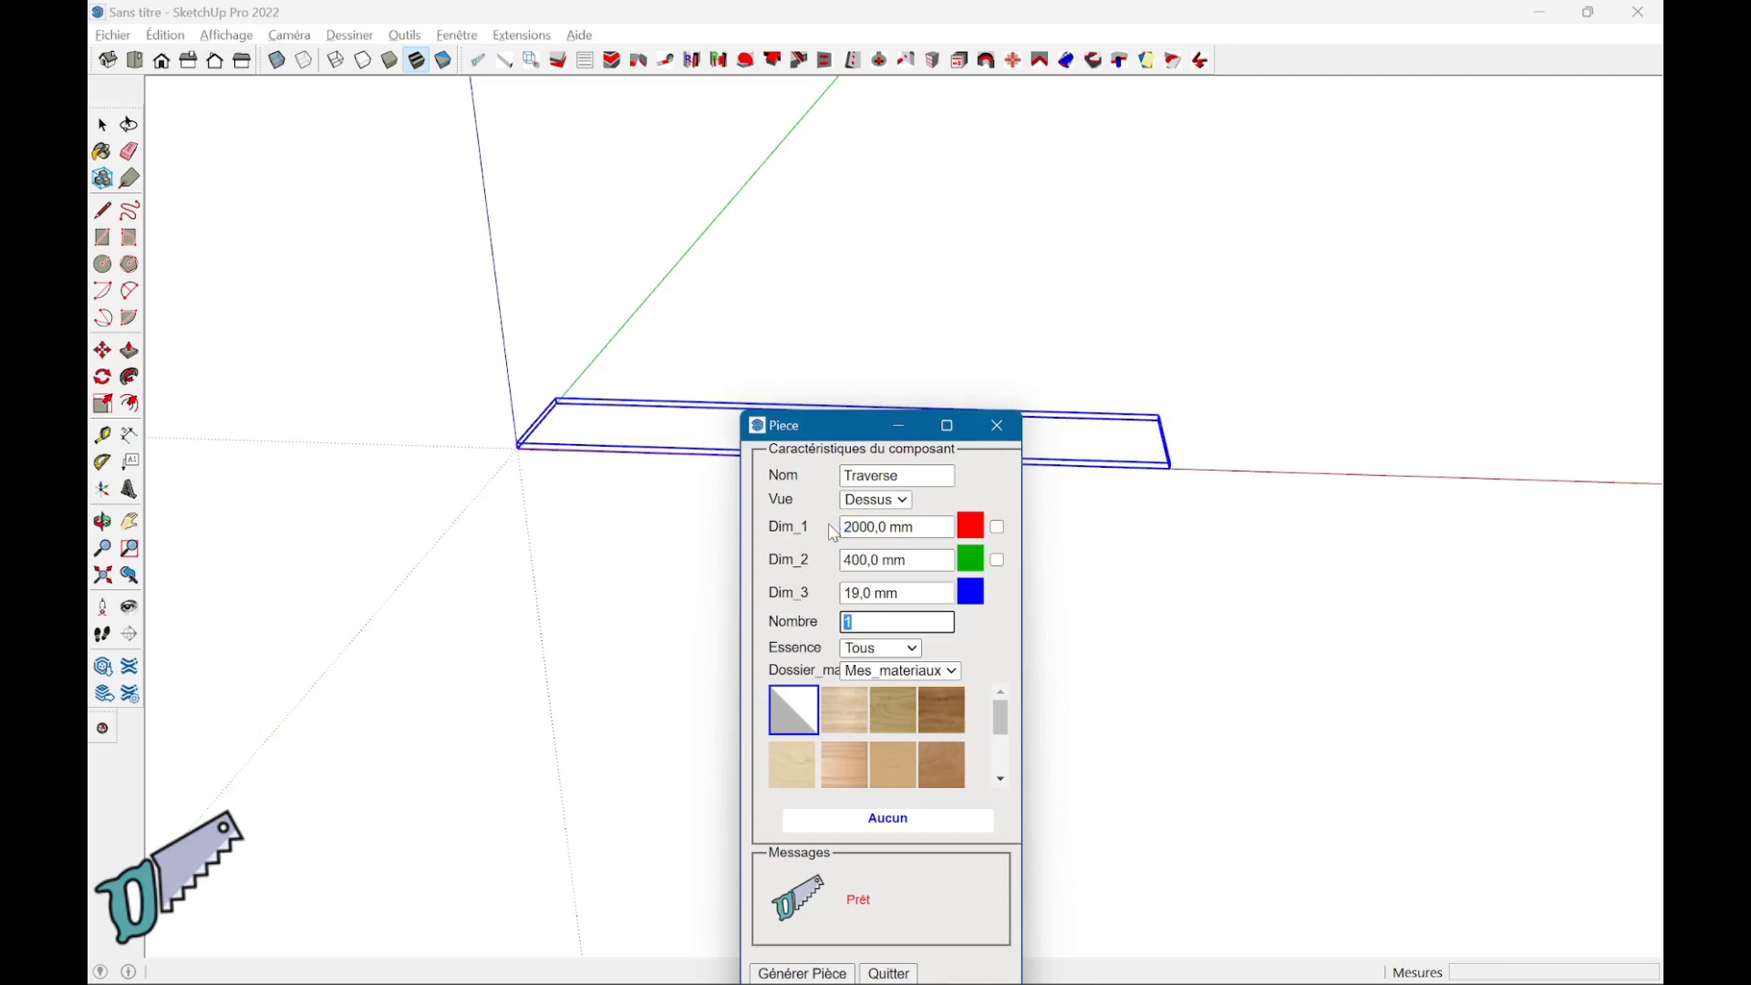
- Set the number of Traverse pieces to 2 and make the series Identique
key(Tab)
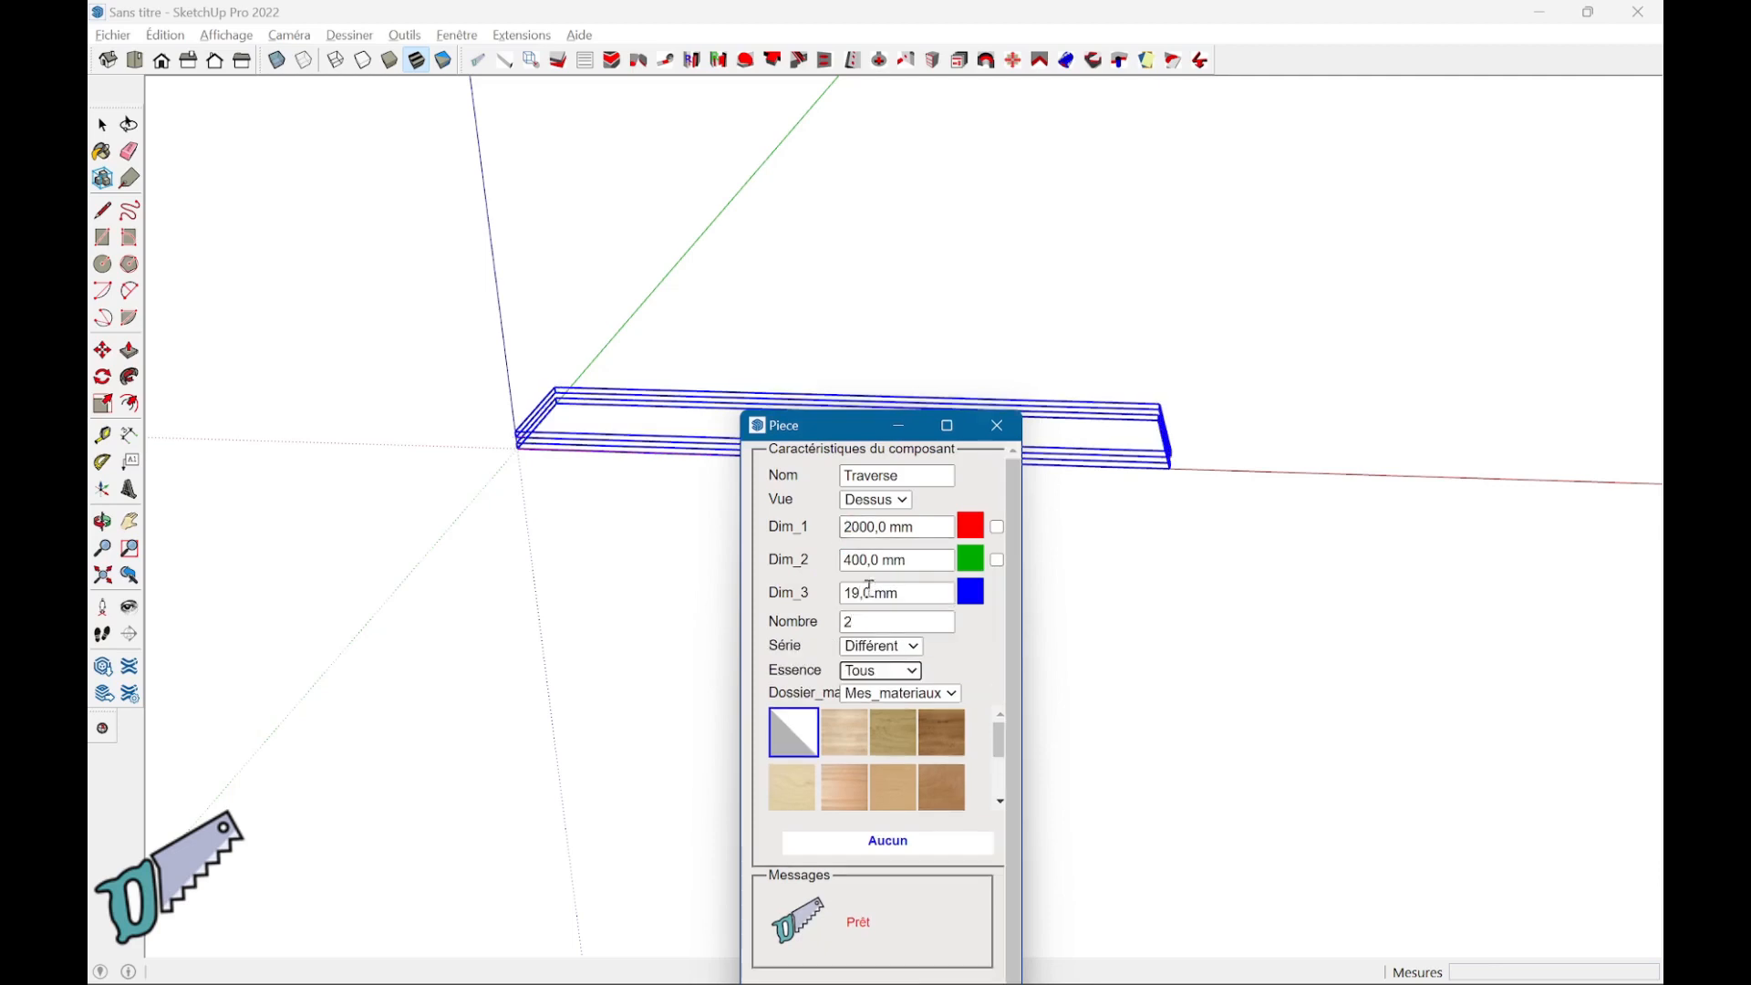
click(878, 646)
click(873, 668)
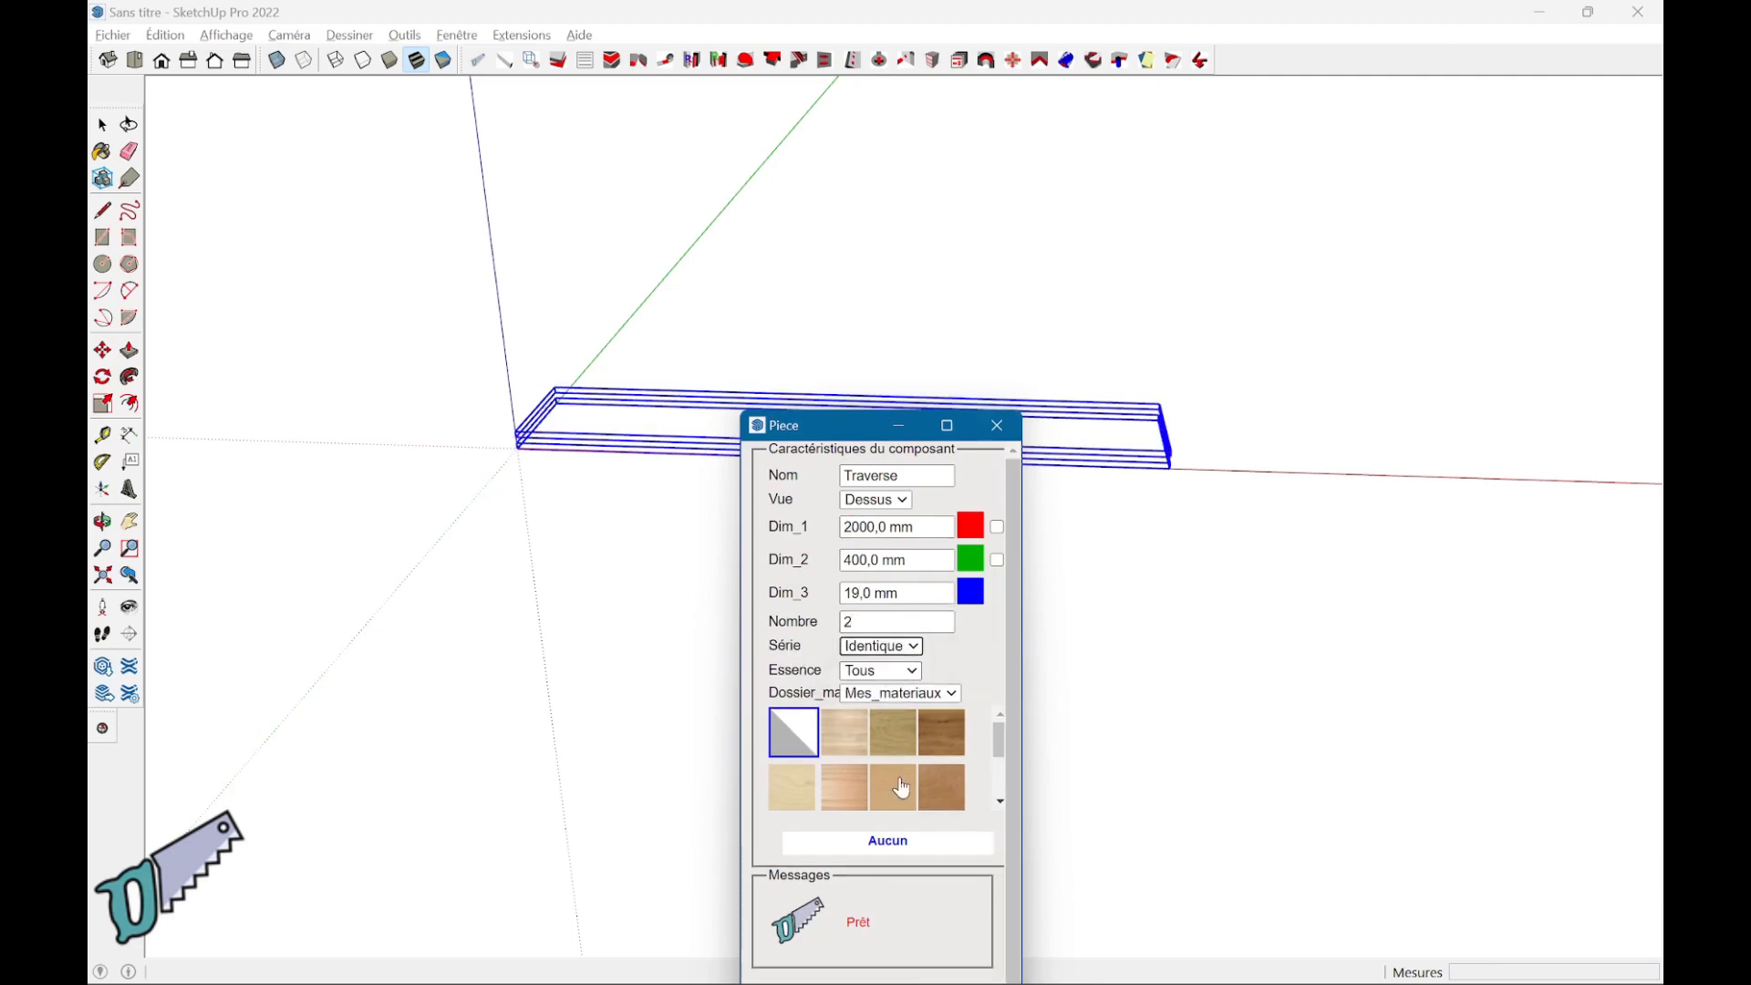
- Assign the white Melamine - Panneau material and generate the two Traverse panels
scroll(906, 773, down, 3)
click(911, 736)
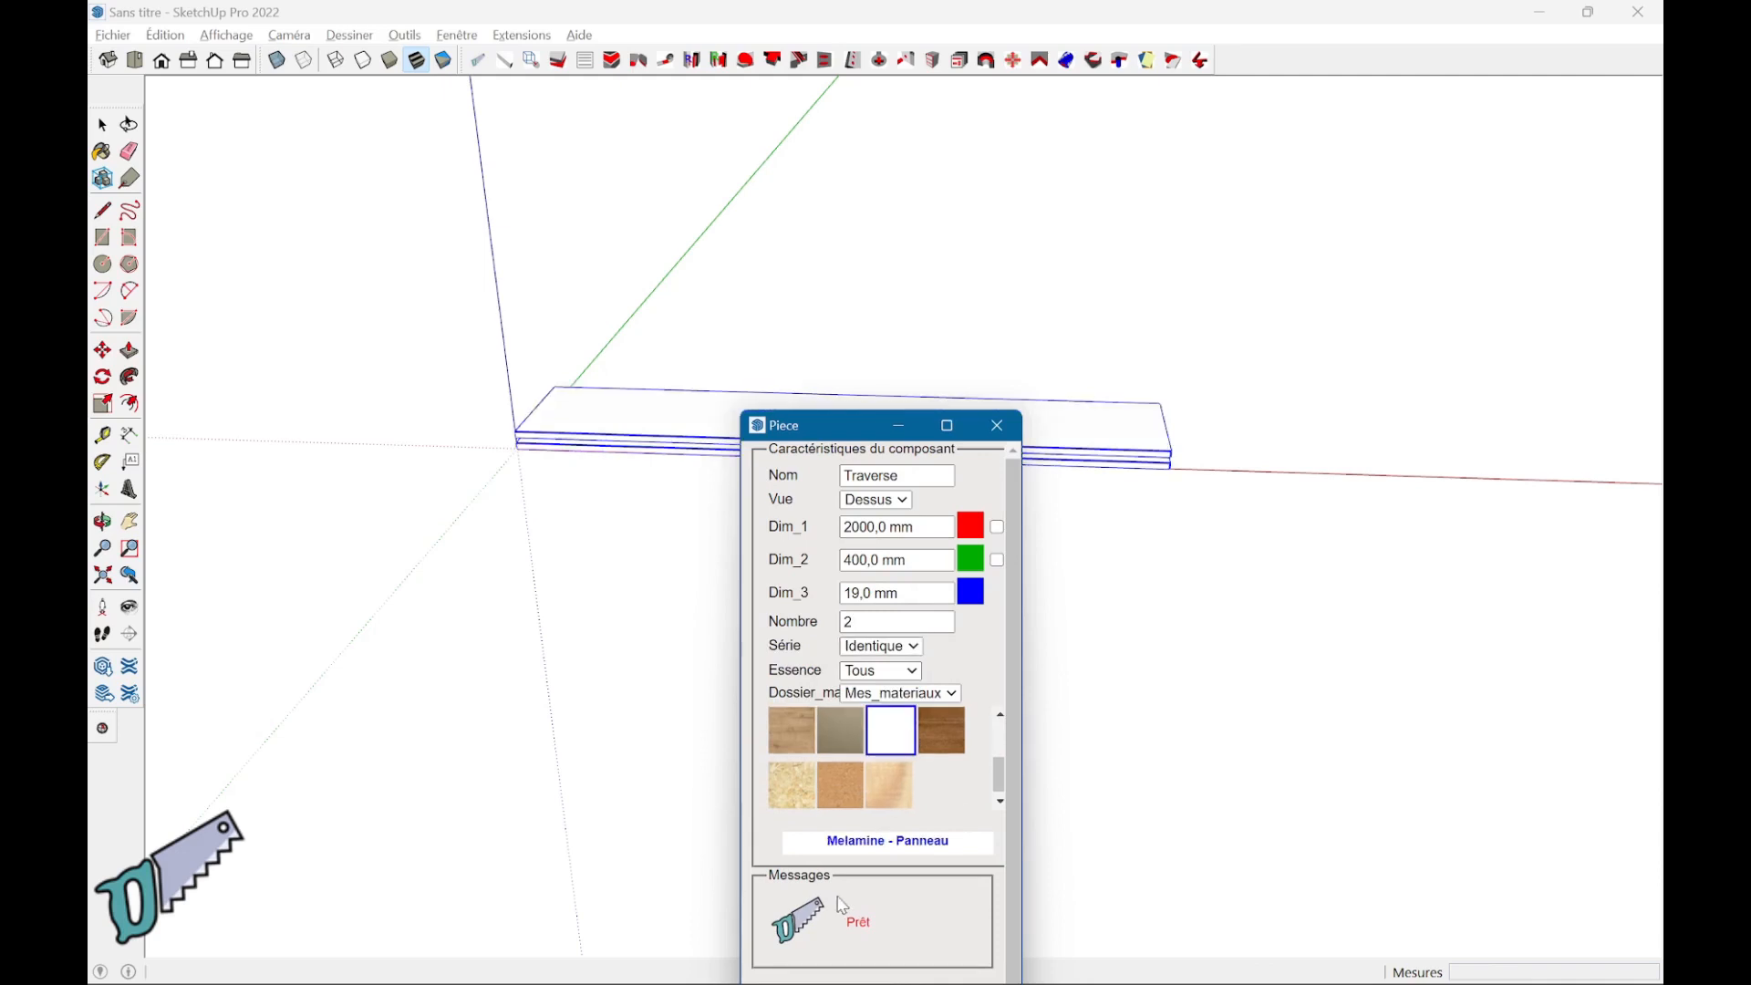
drag(857, 438, 892, 304)
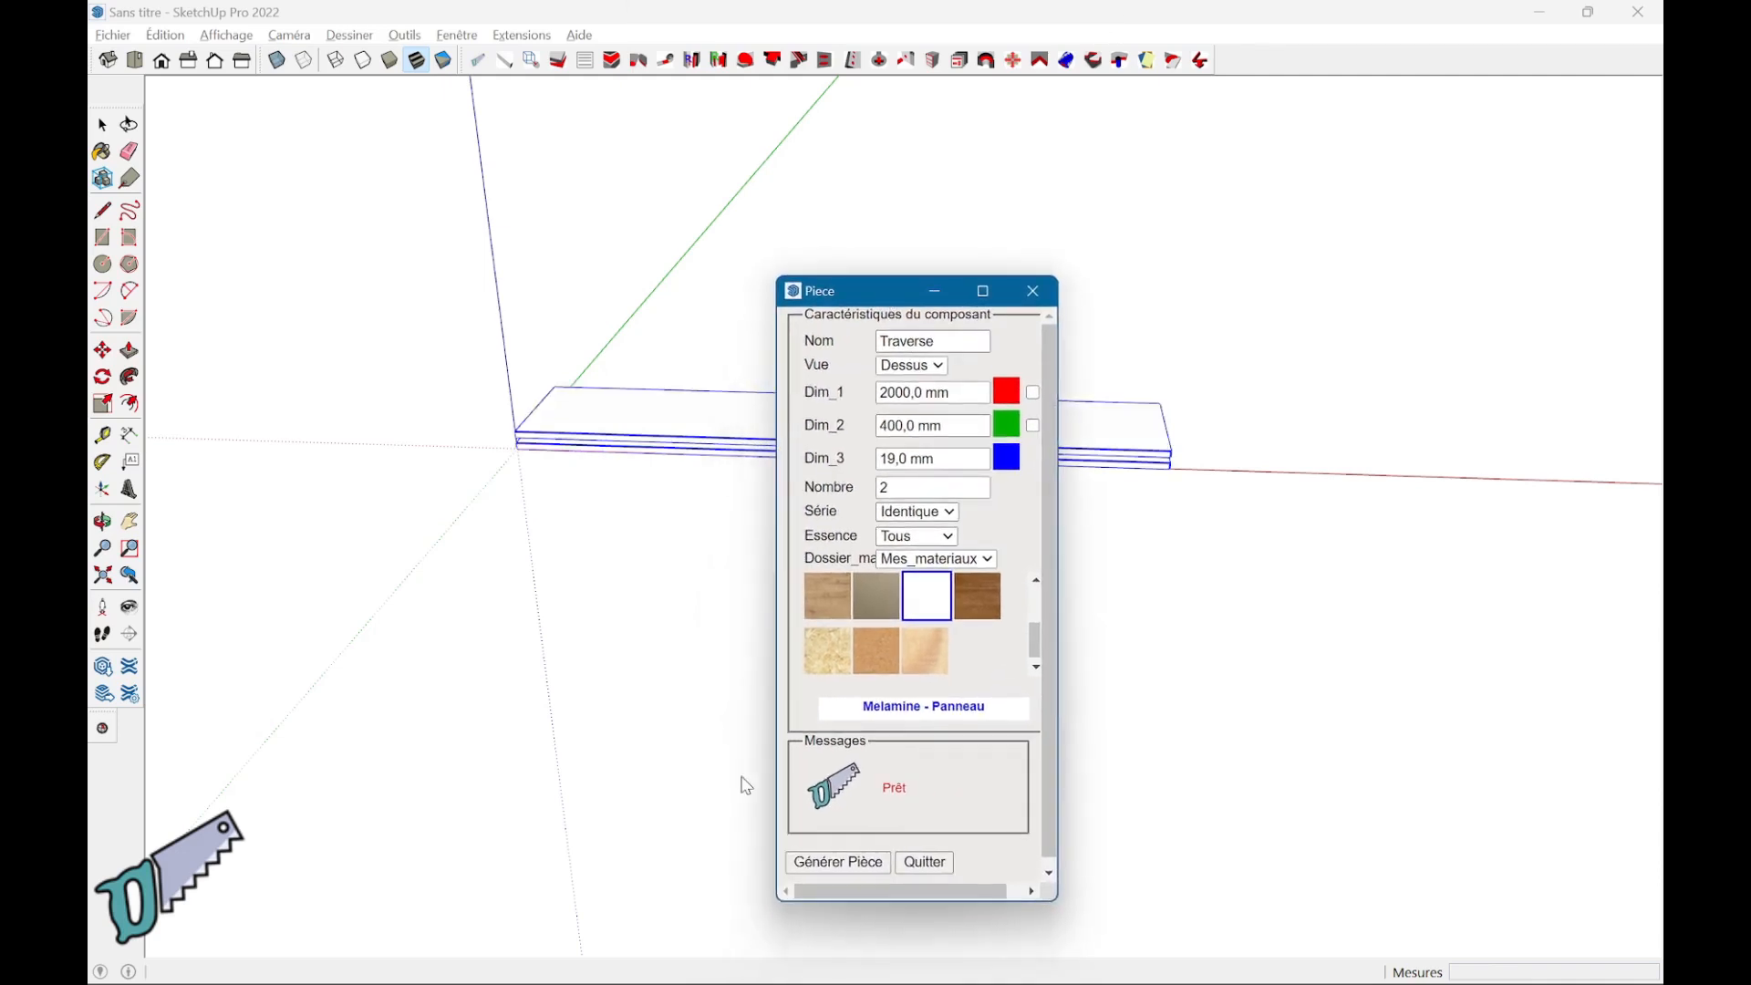
click(839, 865)
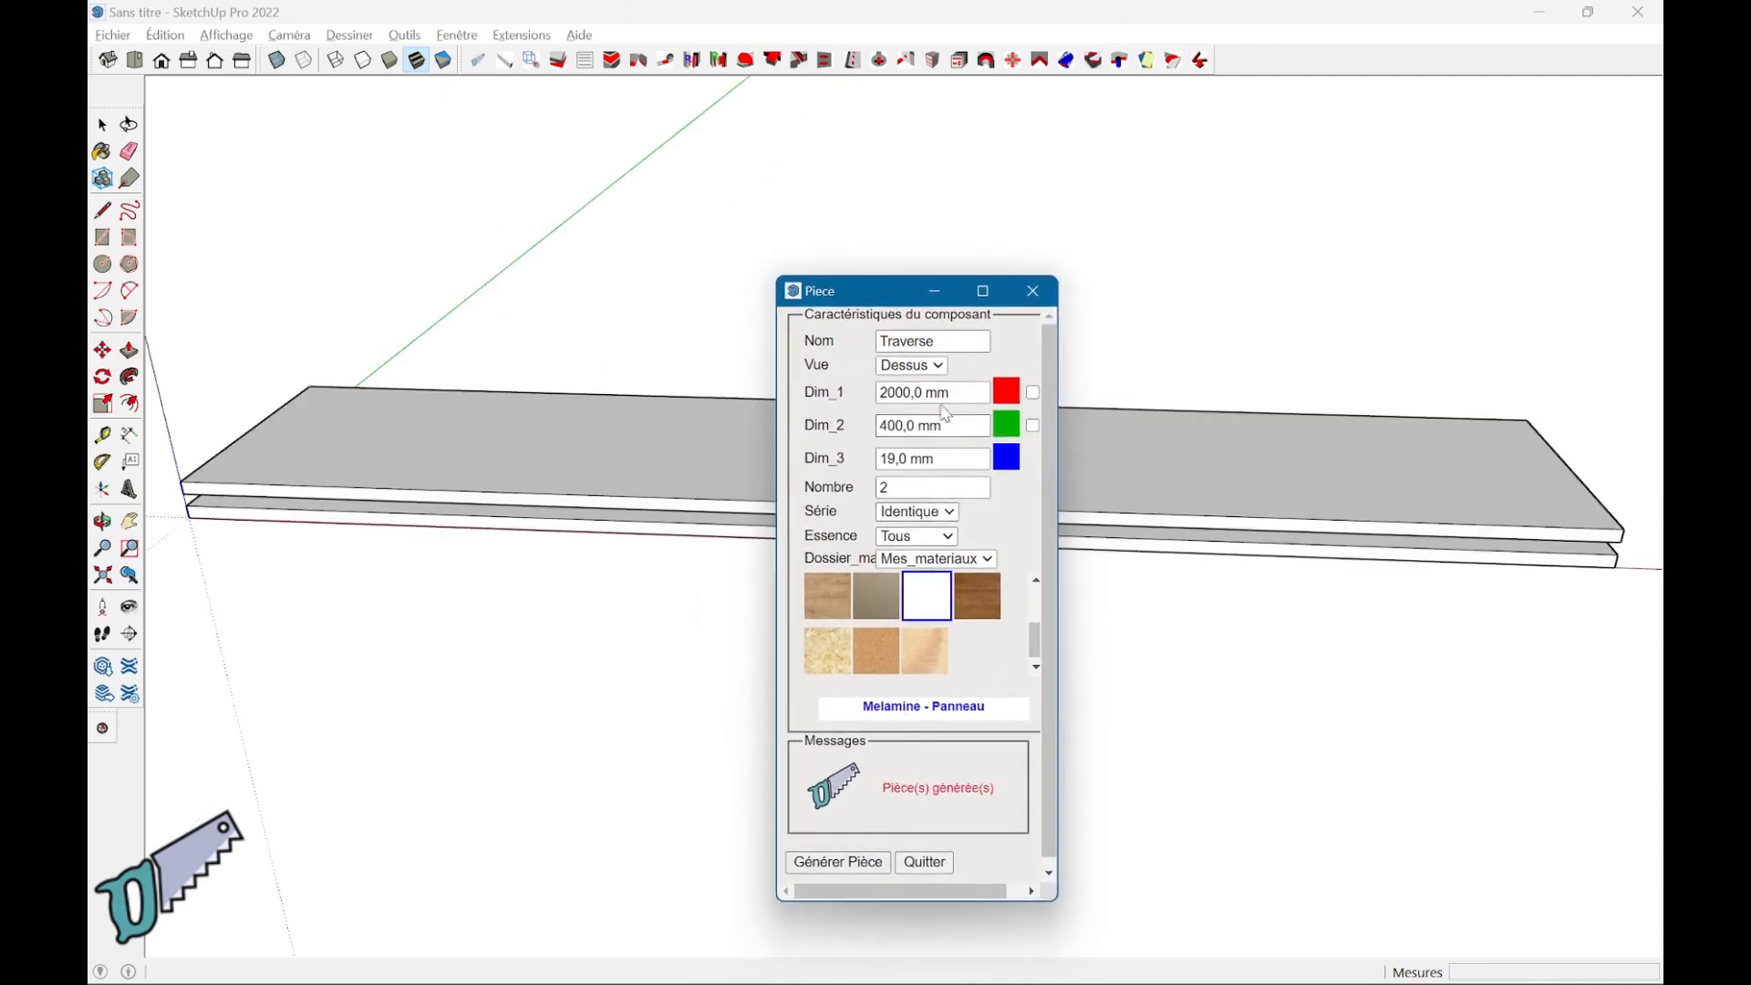
- Rename the next piece Montant and set its view orientation to Droite
drag(942, 345, 838, 334)
text(Montant)
key(Tab)
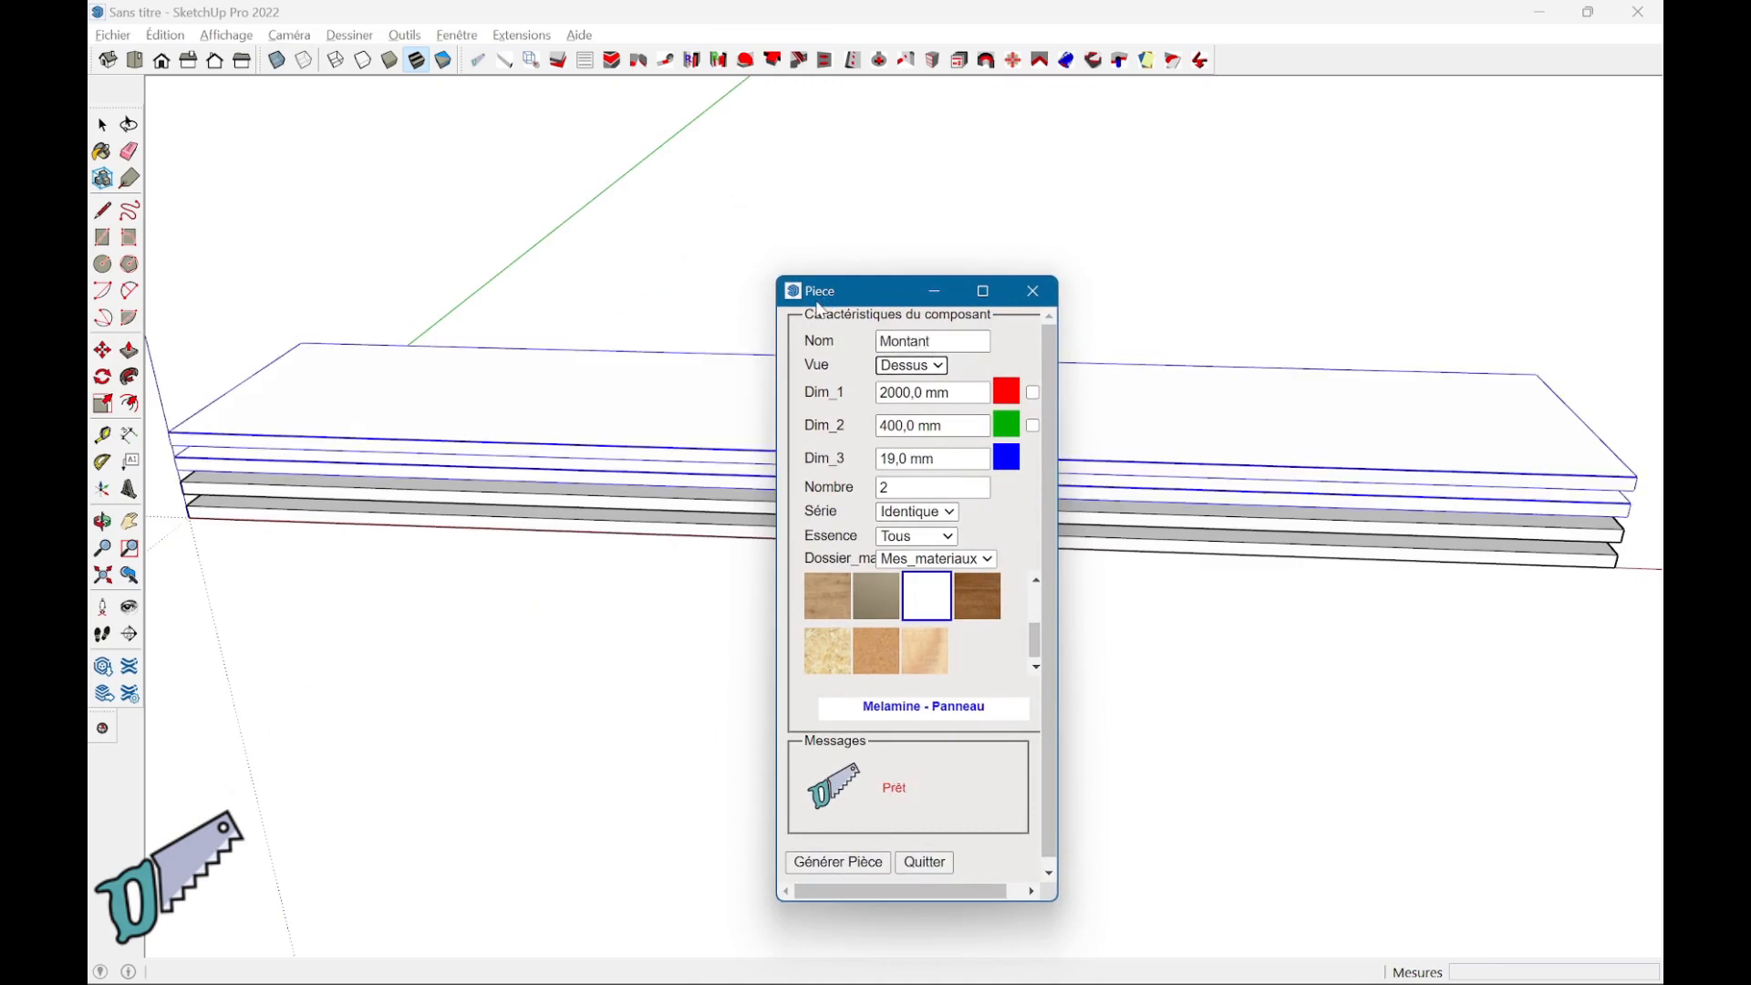
click(946, 366)
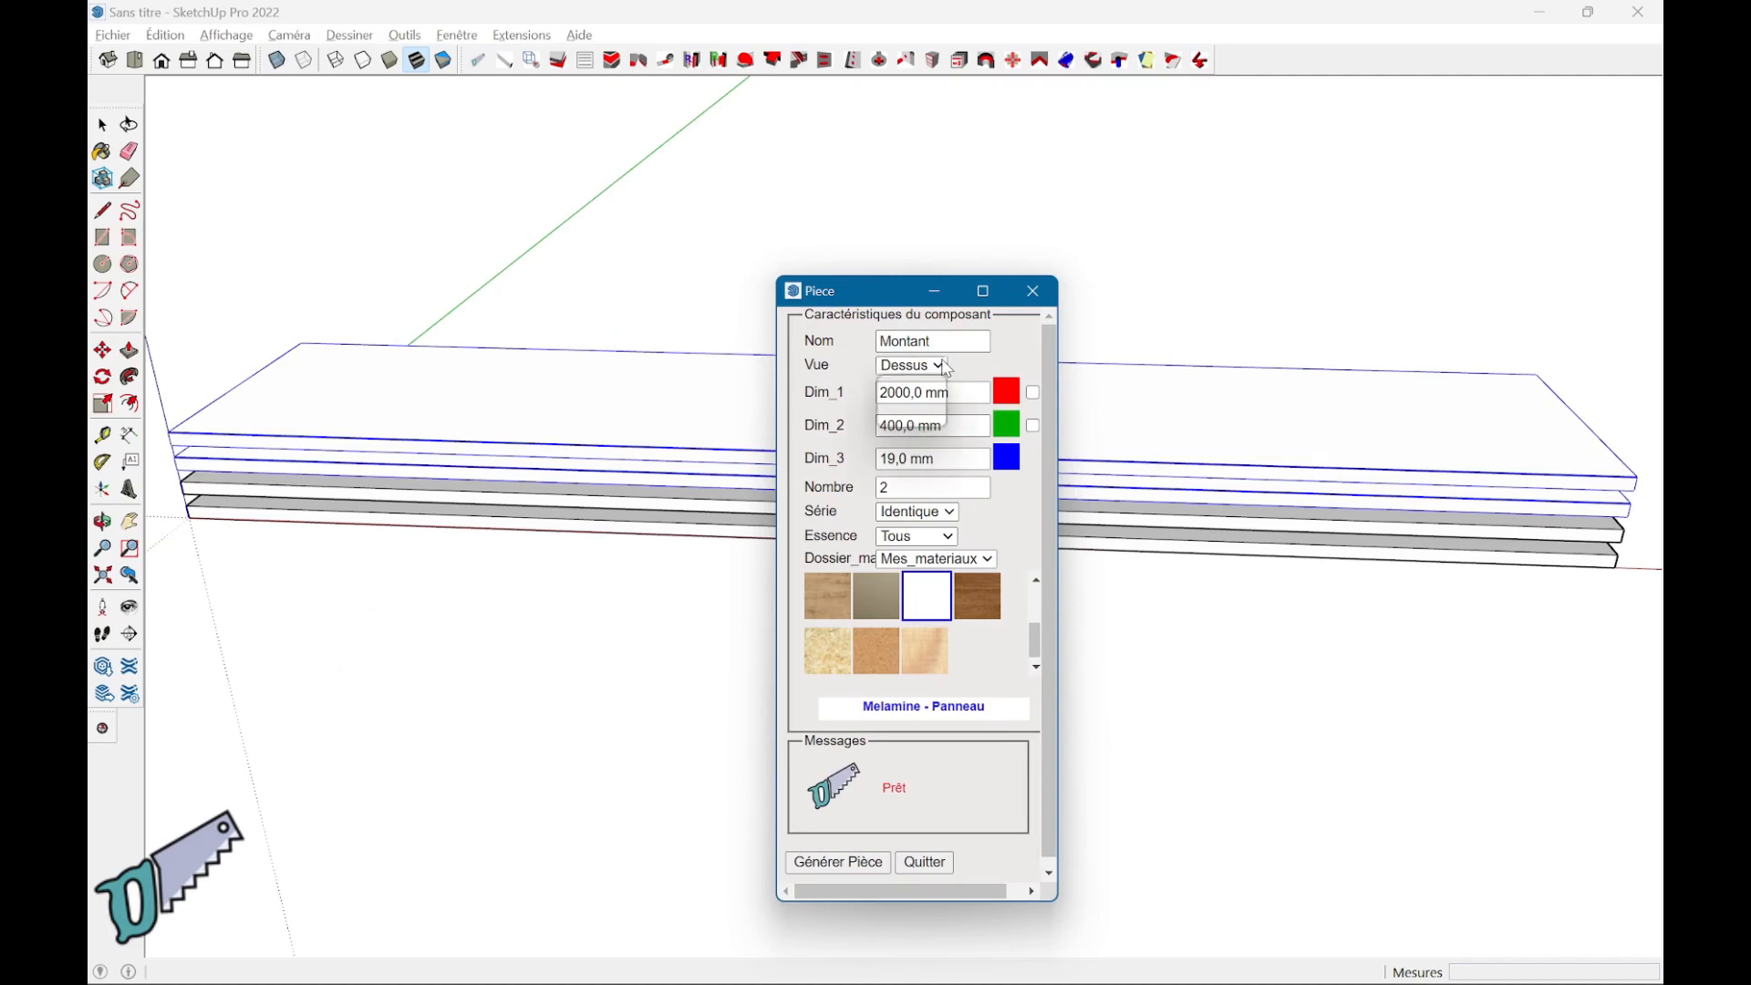
click(949, 394)
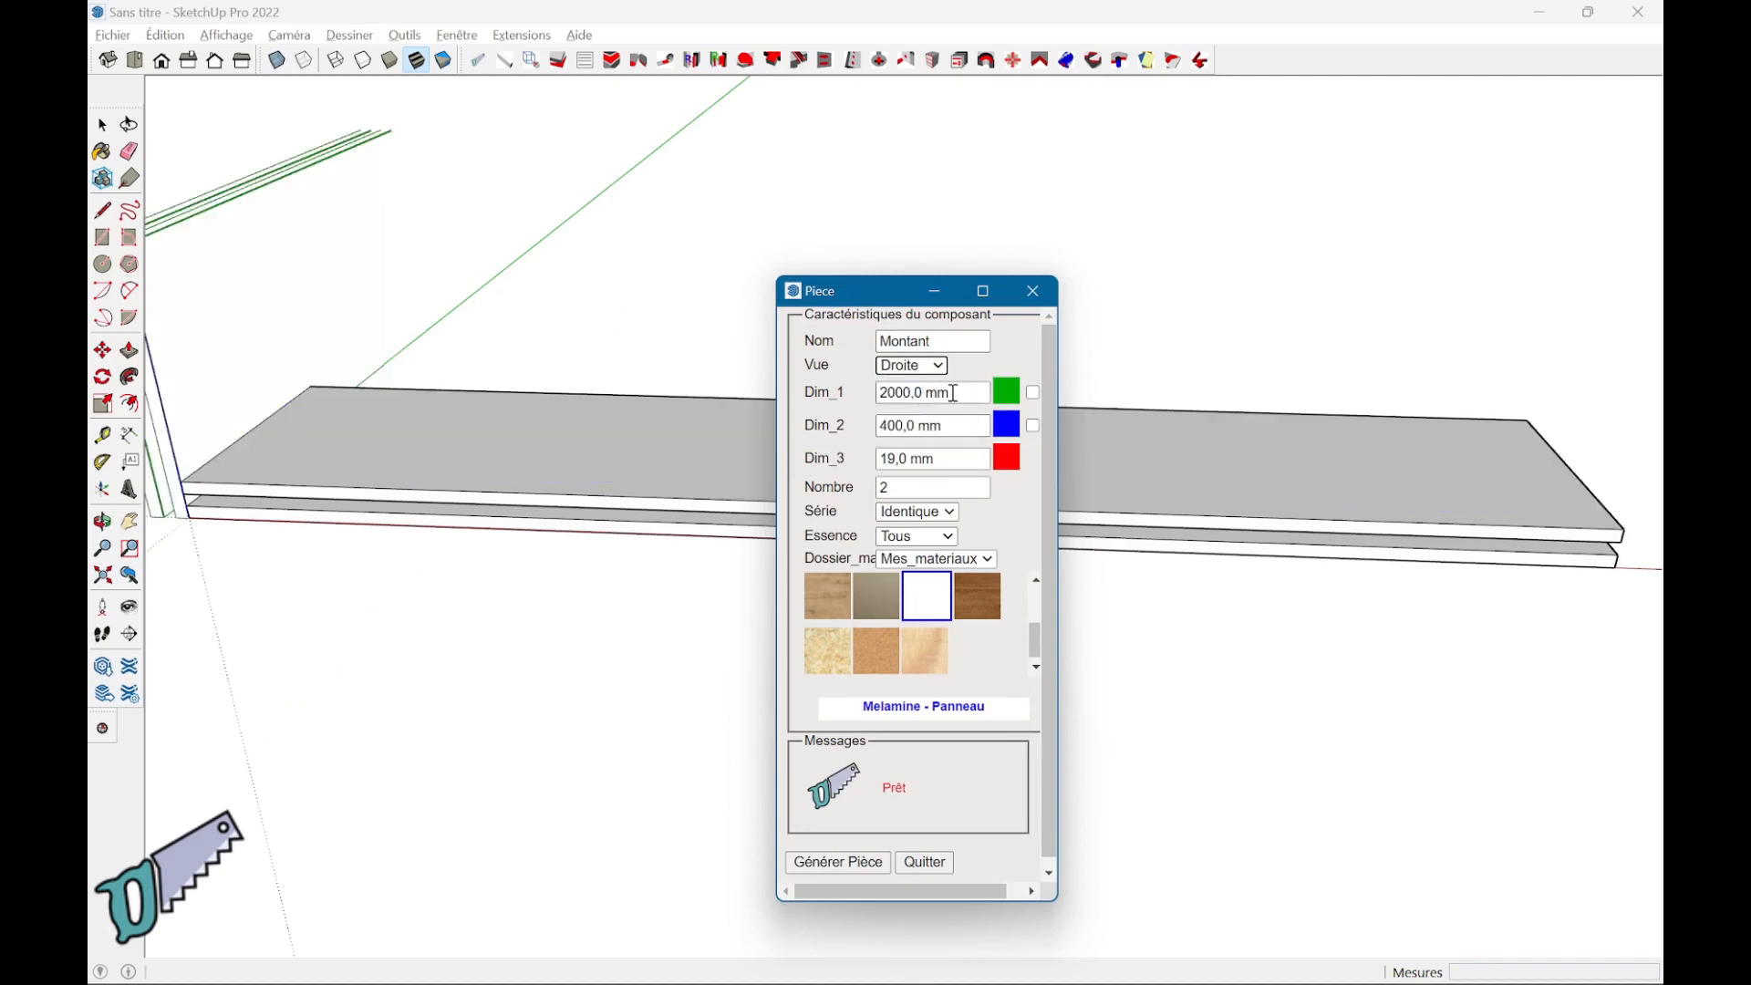
- Set the Montant's first dimension to 400 mm and its number to 1, and generate the single panel
drag(954, 393, 895, 390)
text(4)
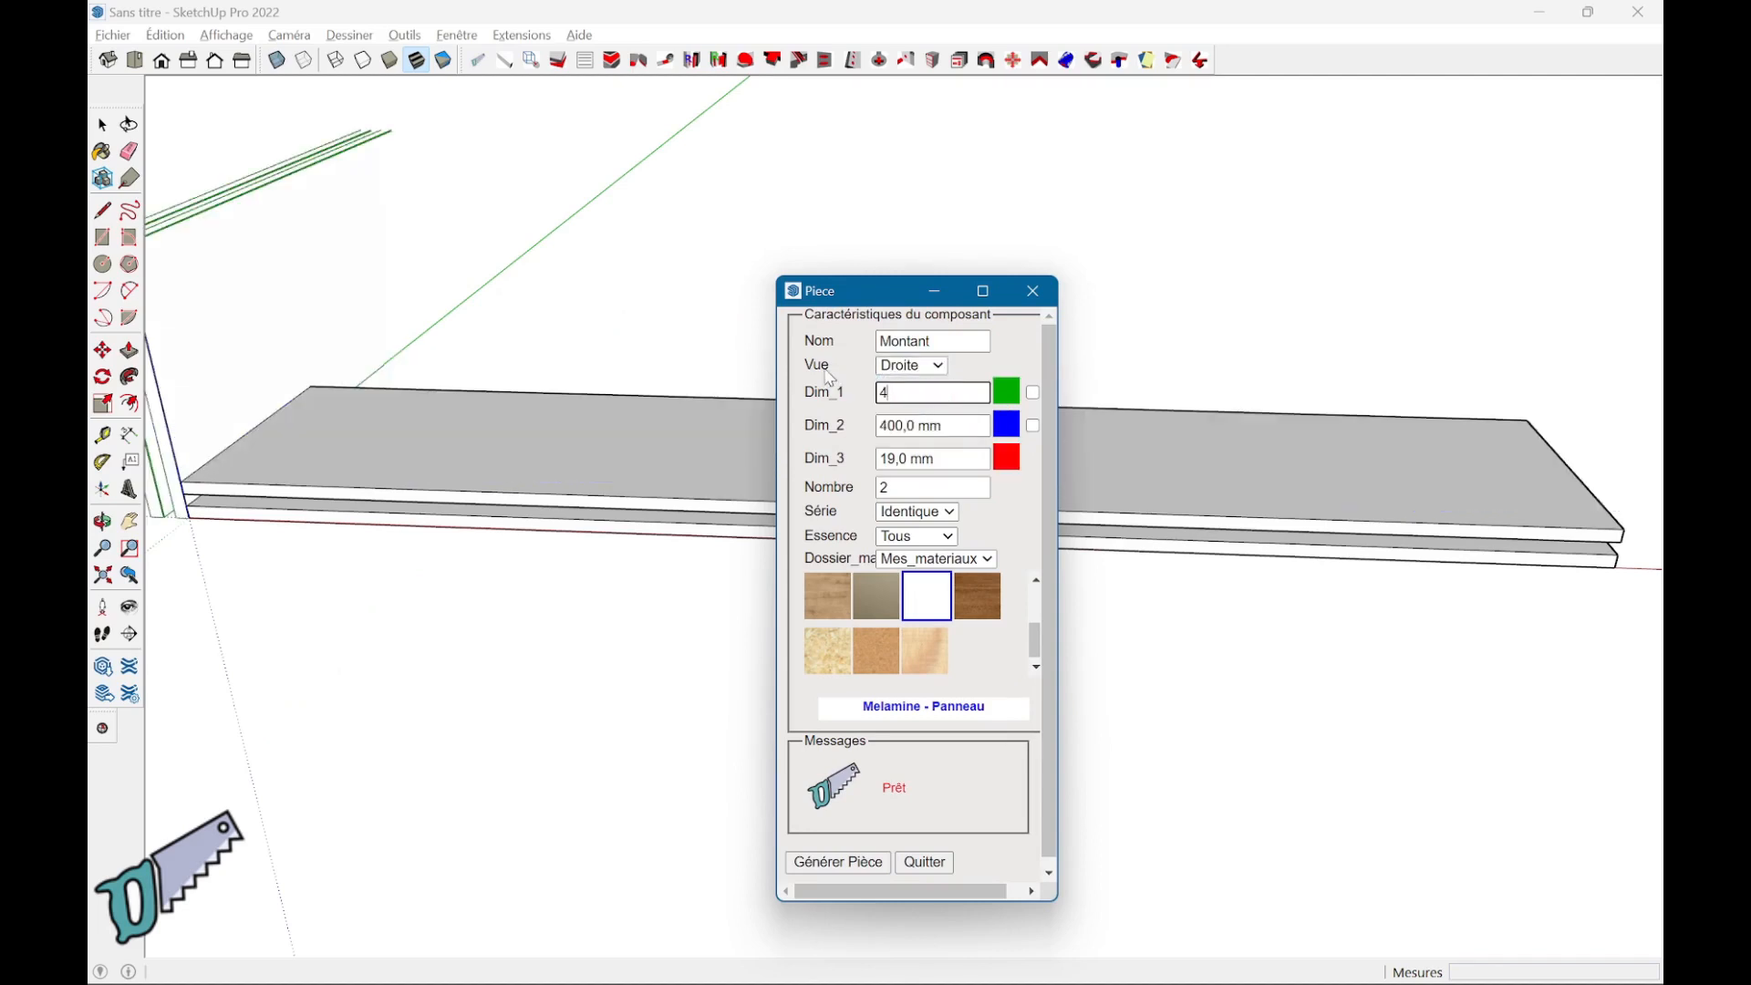
text(00)
key(Tab)
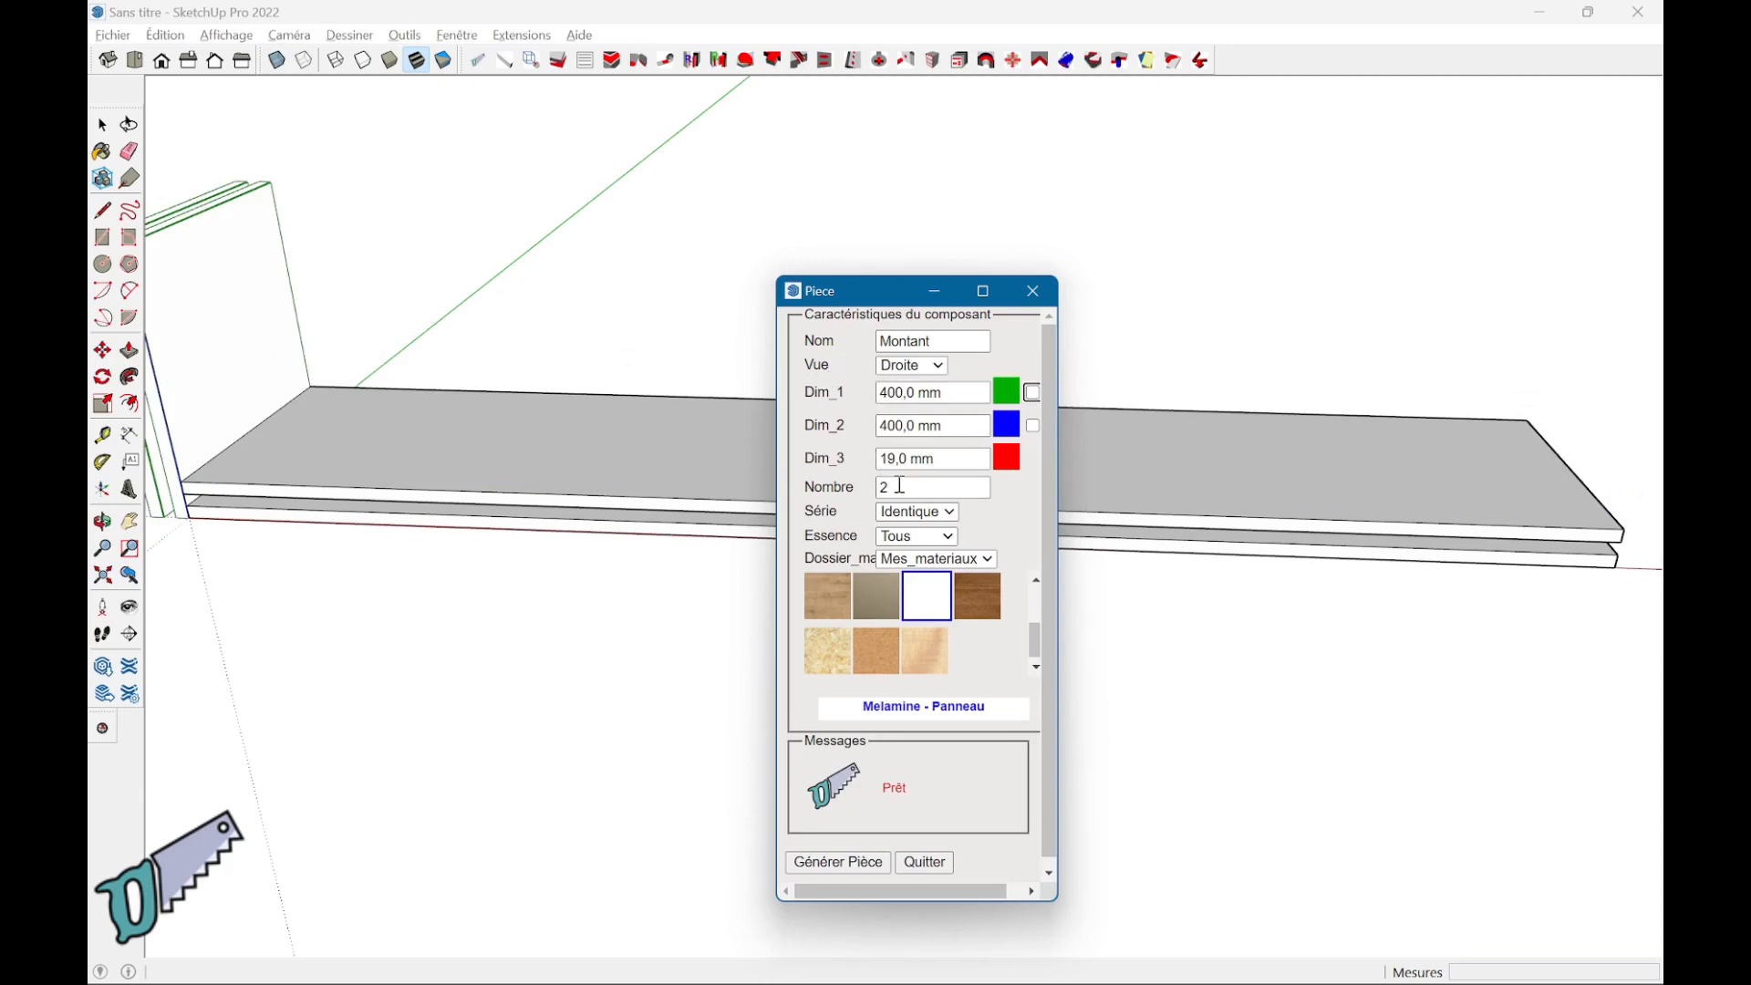
drag(900, 485, 877, 486)
key(Tab)
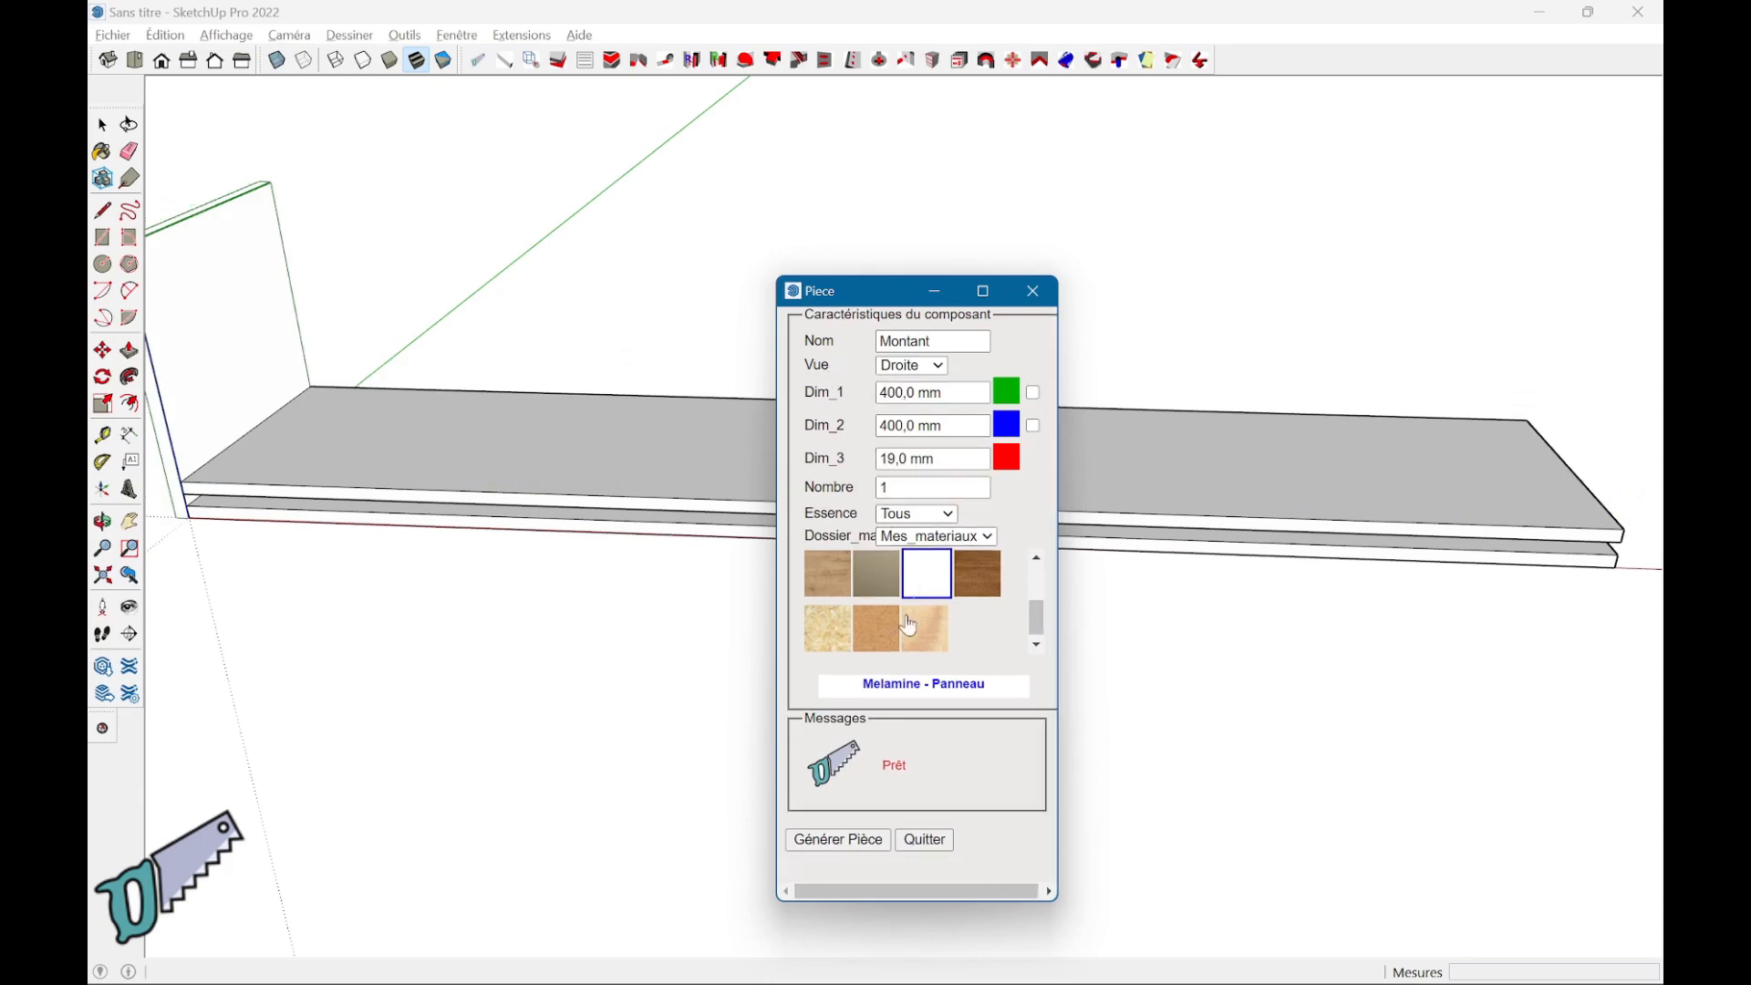
click(871, 846)
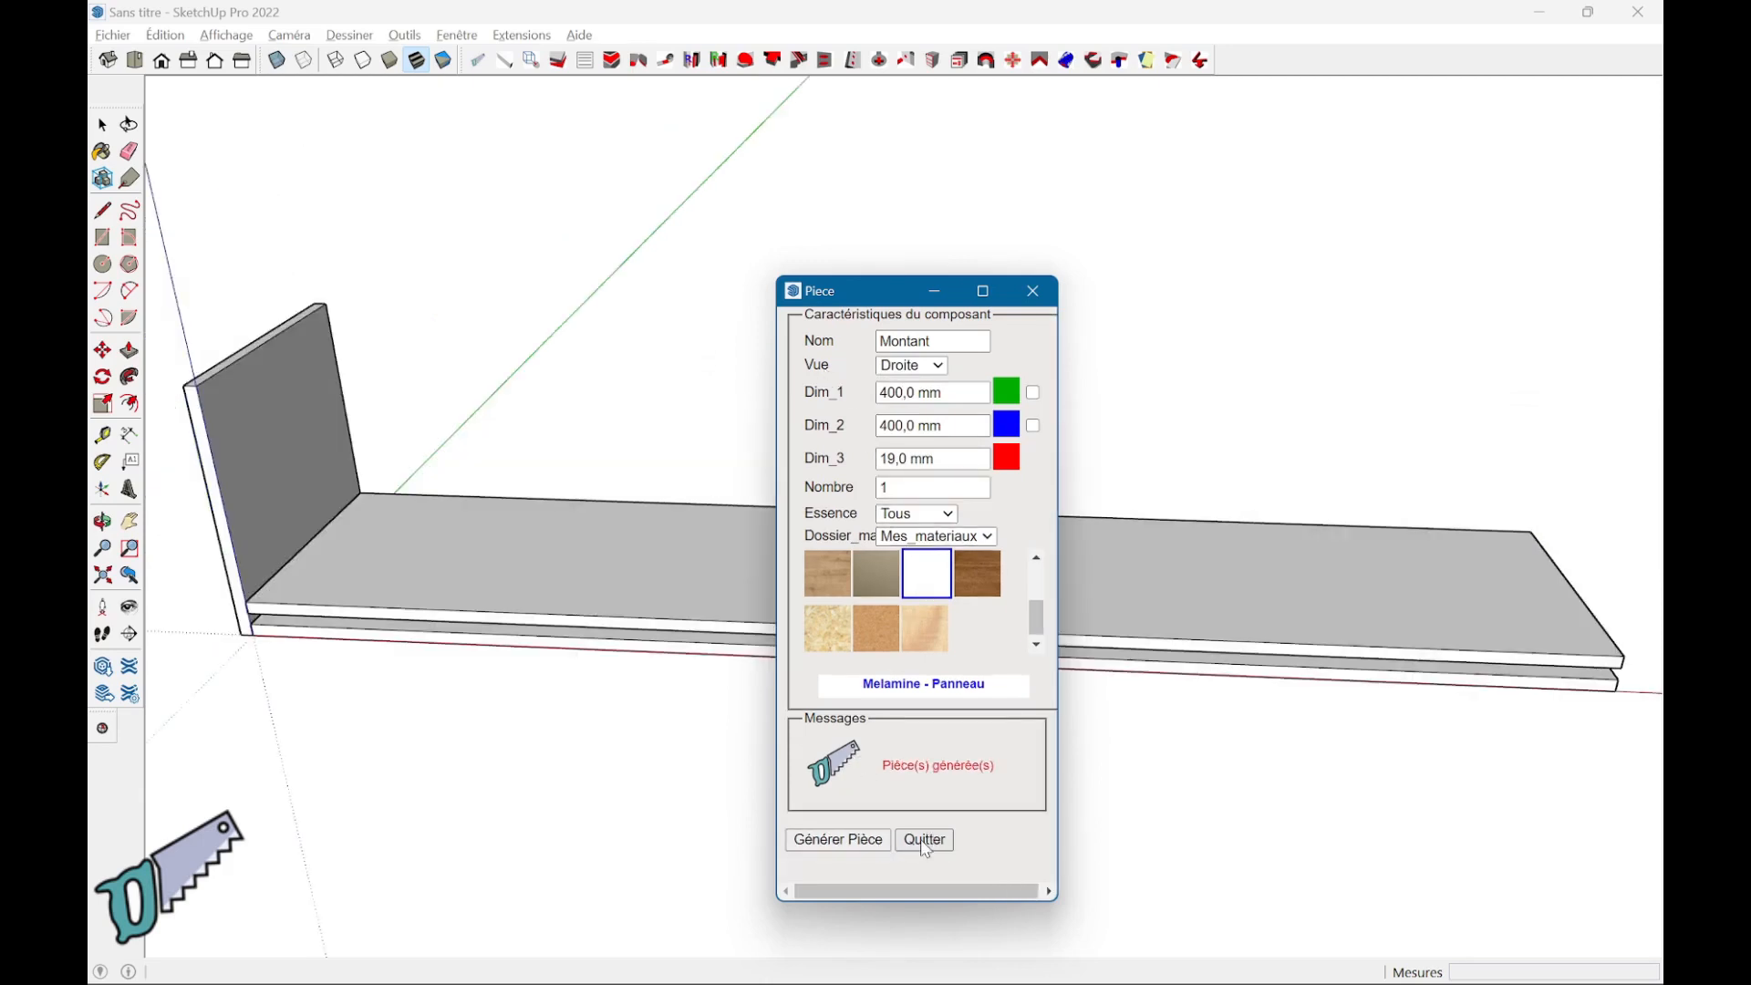
click(925, 840)
- Move the lower Traverse beneath the Montant, aligning its upper front corner with the Montant's outer bottom corner
middle_drag(924, 841, 875, 383)
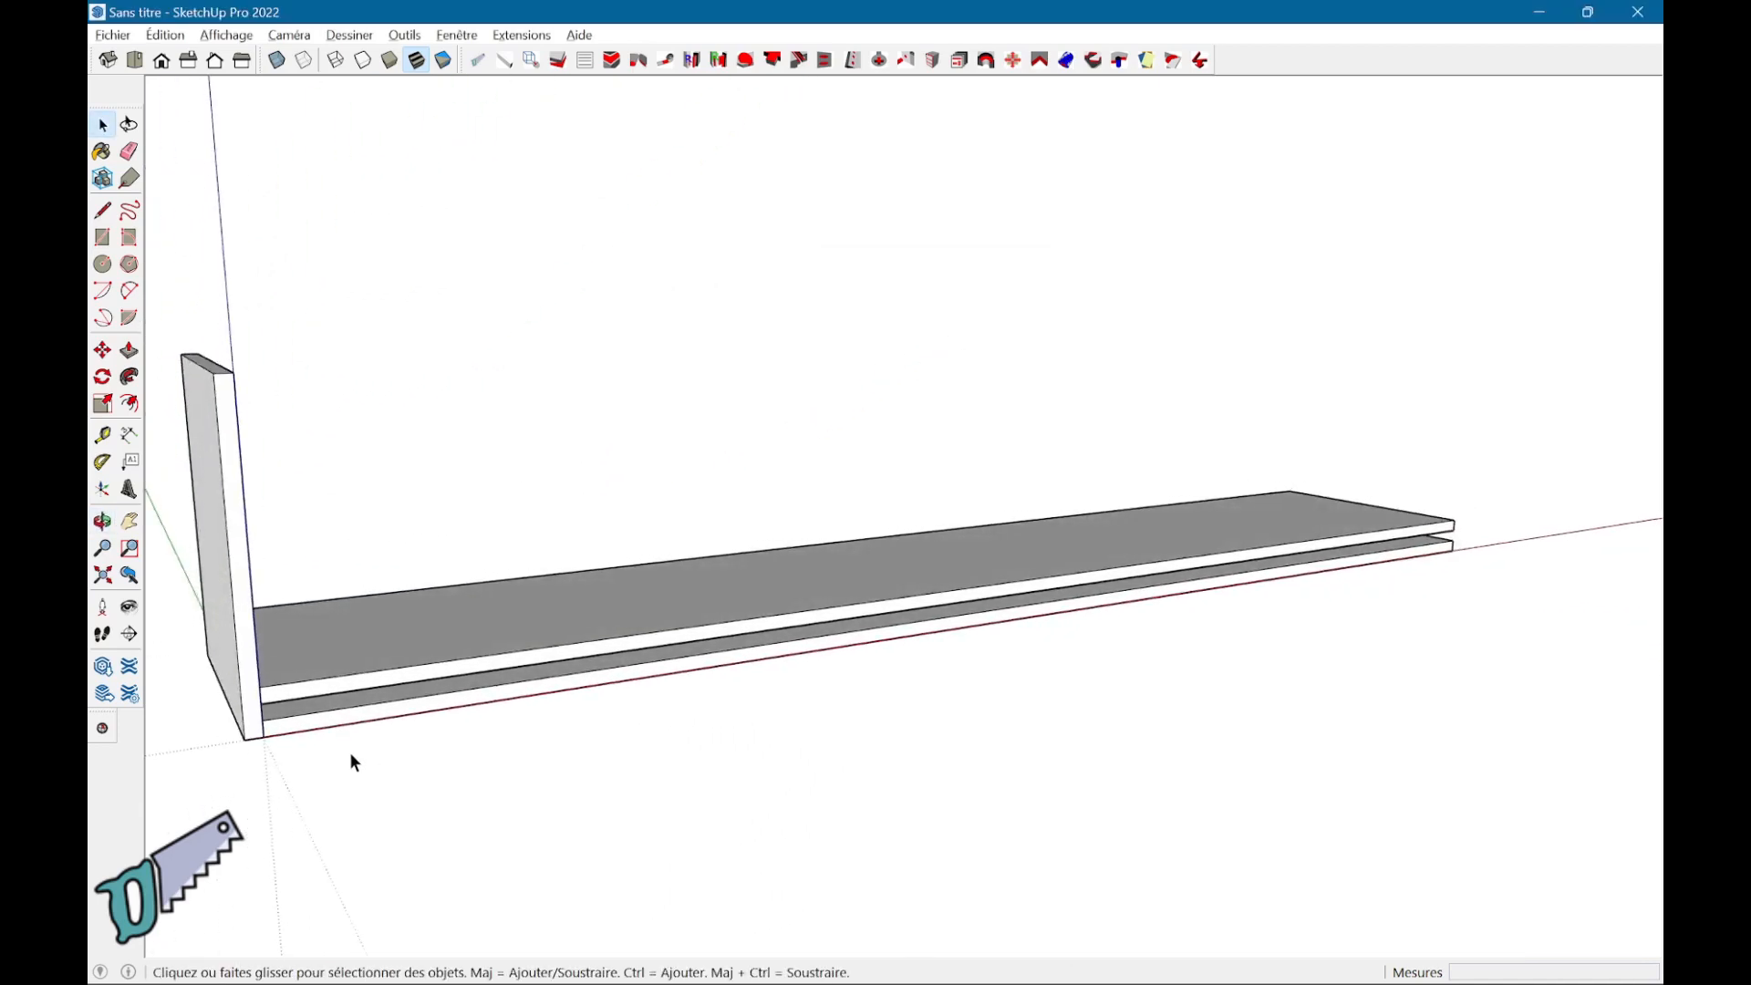
scroll(352, 762, up, 2)
click(217, 713)
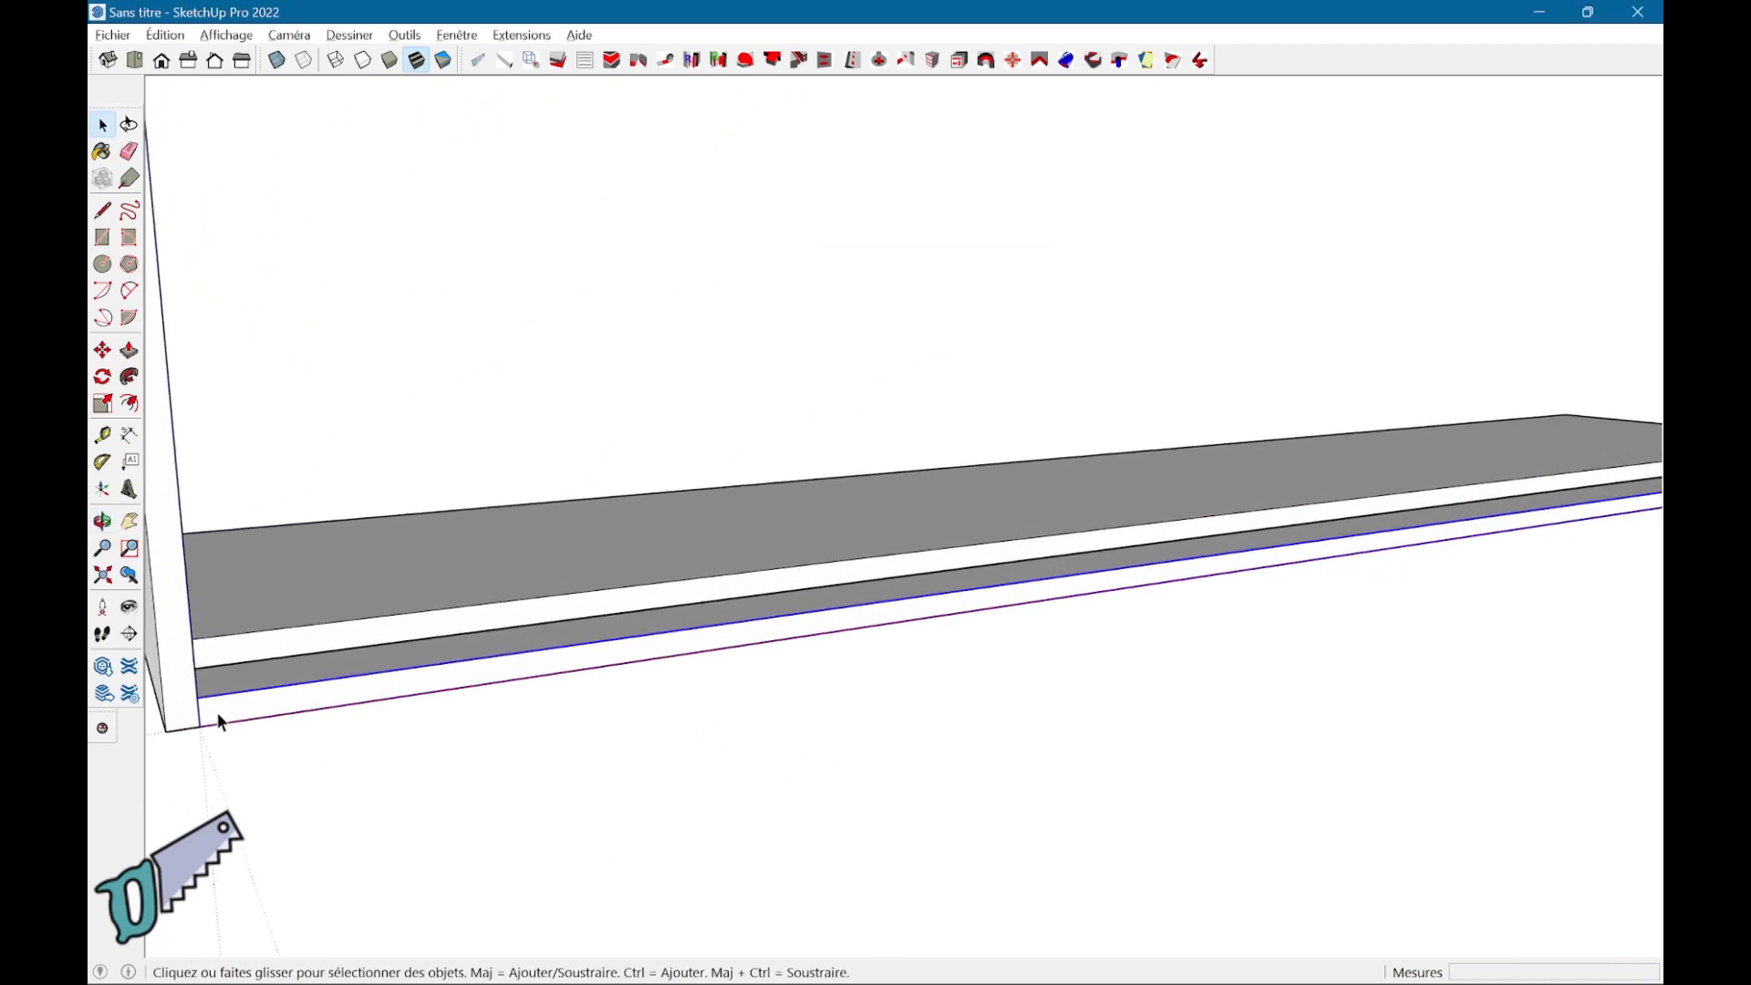
scroll(217, 713, up, 1)
key(m)
scroll(187, 779, up, 1)
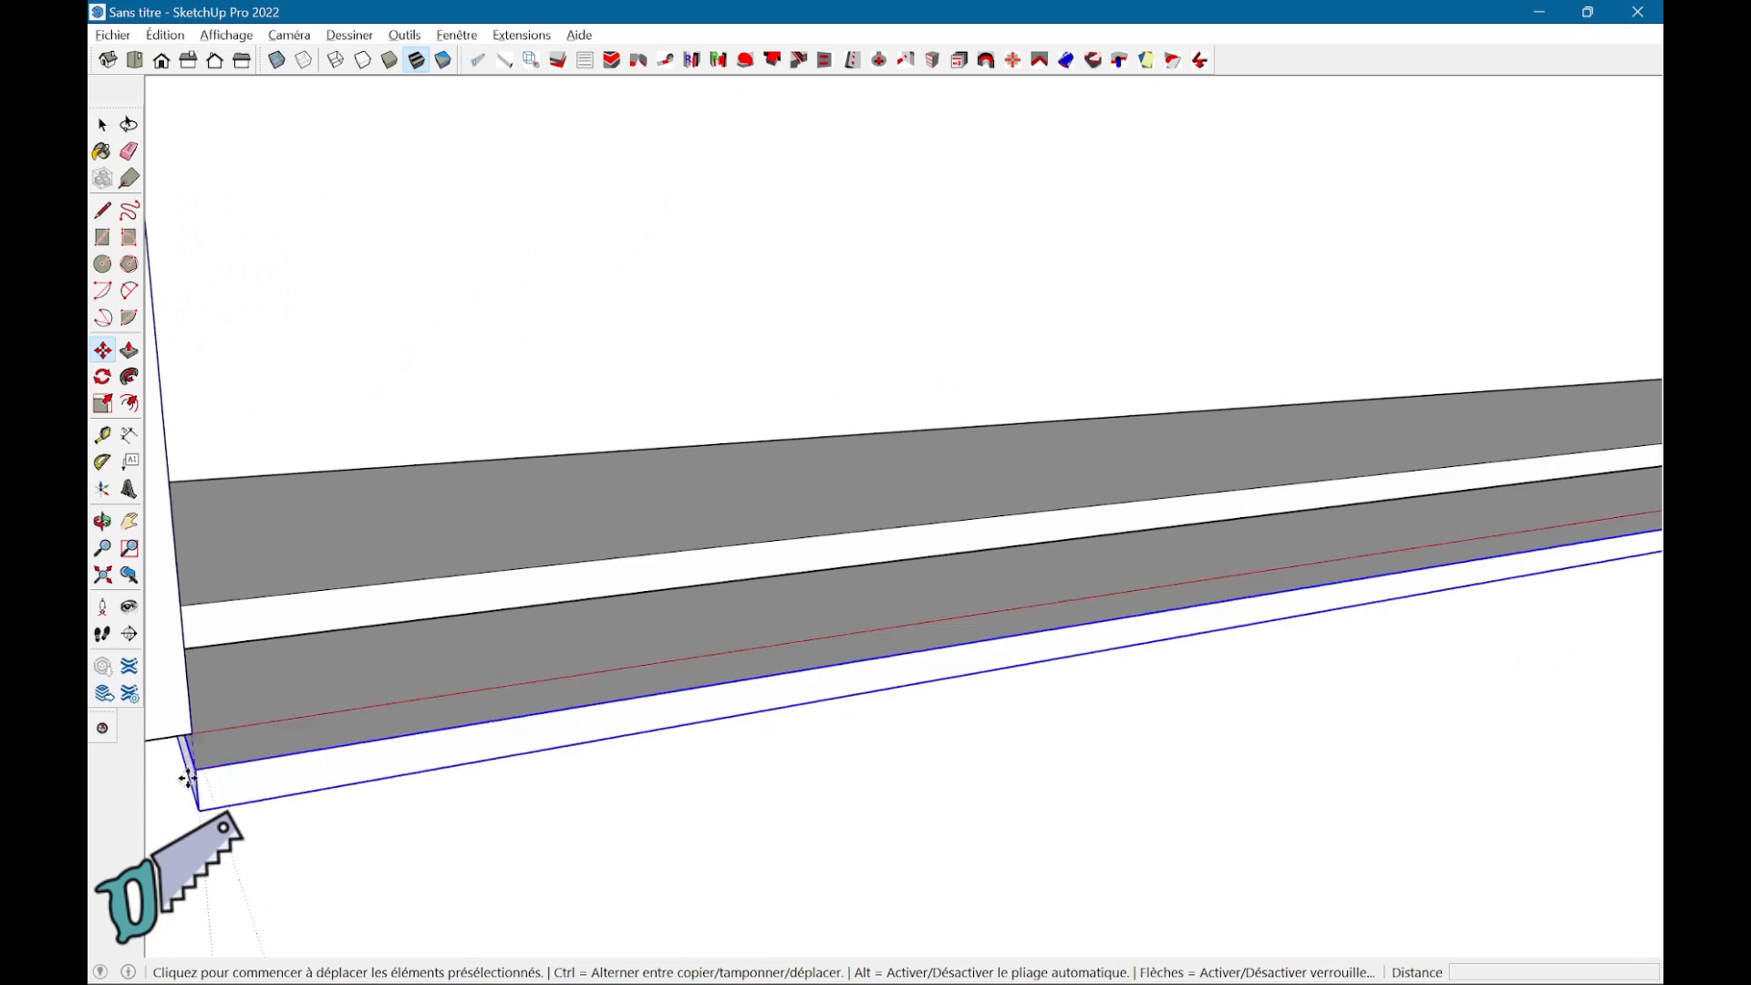
click(187, 780)
scroll(358, 649, down, 3)
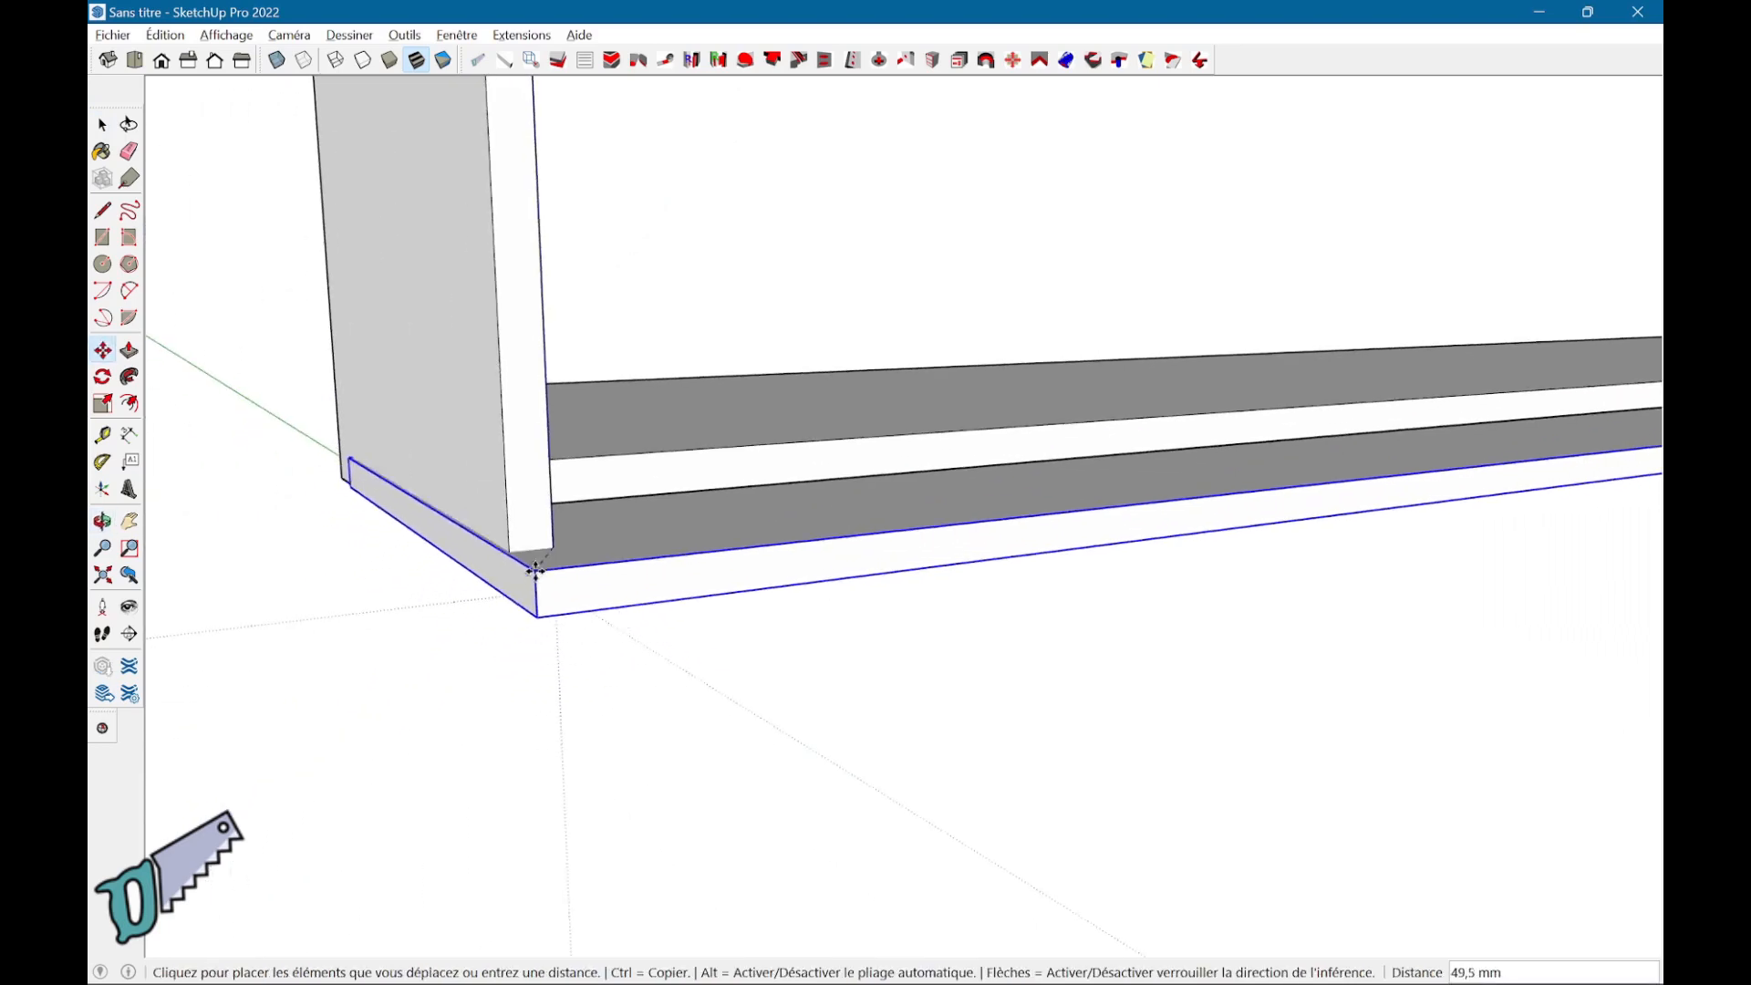
mouse_move(533, 560)
middle_down()
mouse_move(520, 273)
mouse_move(516, 547)
middle_up()
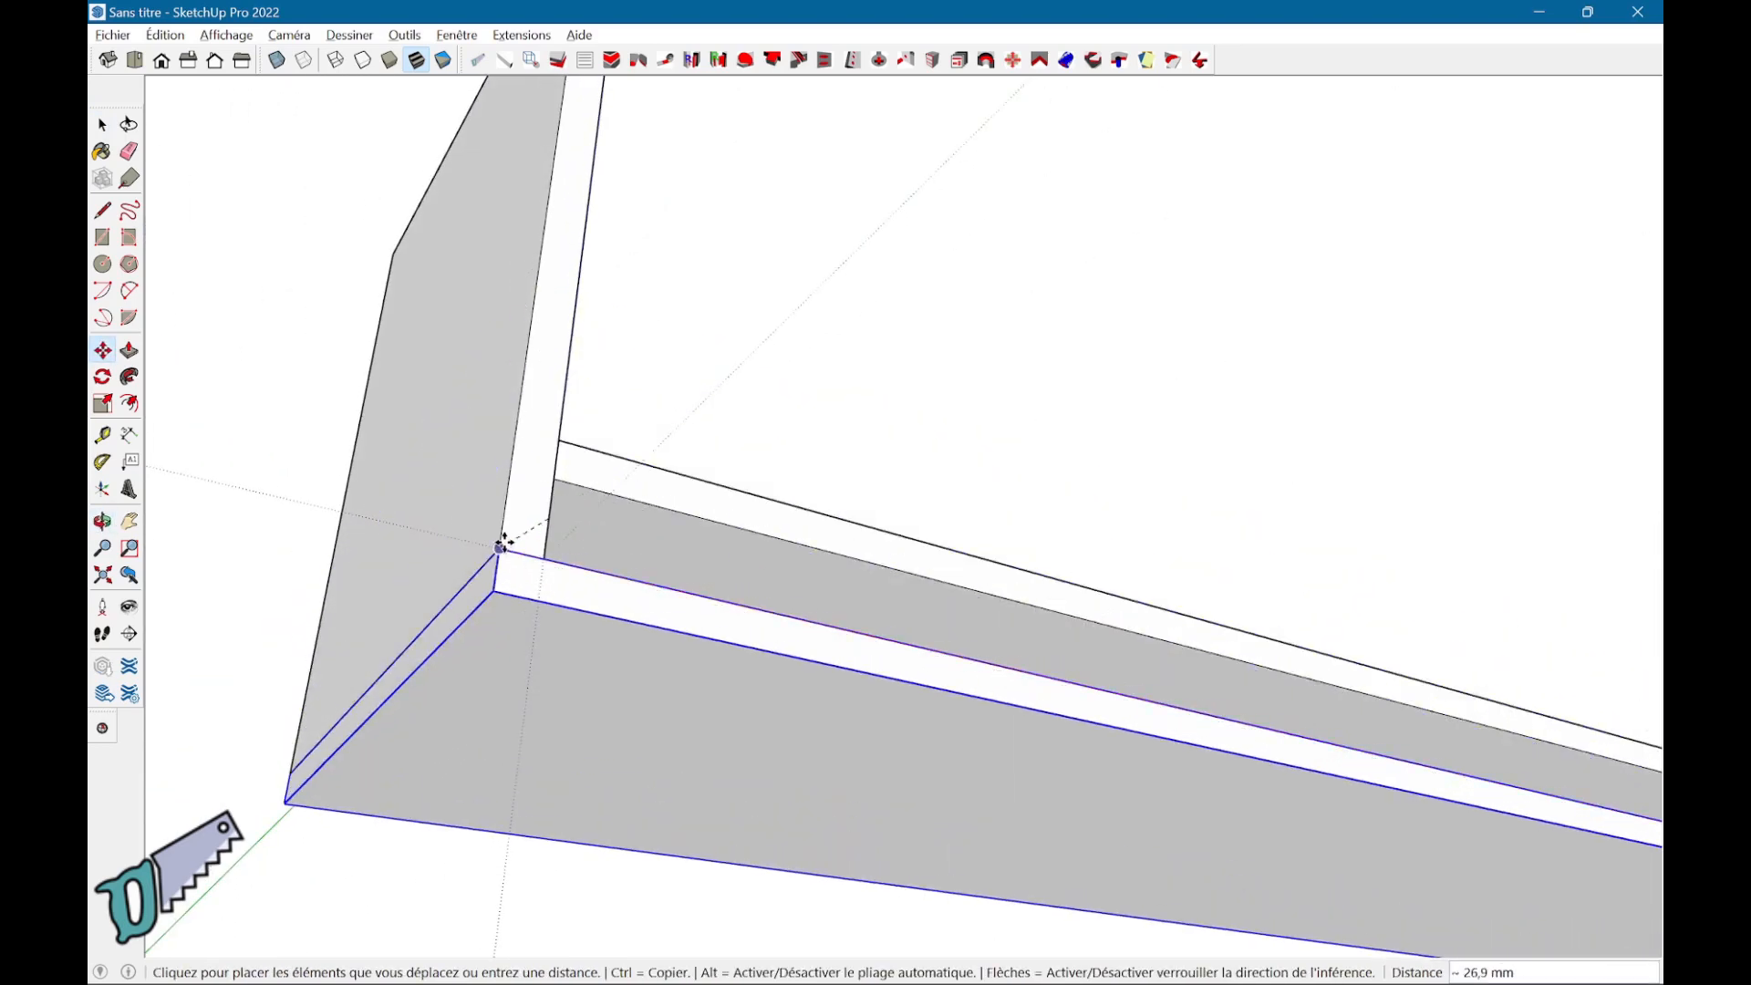
click(500, 544)
key(space)
- Move the upper Traverse onto the top of the Montant, aligning its lower front corner with the outer top corner
middle_drag(574, 480, 502, 648)
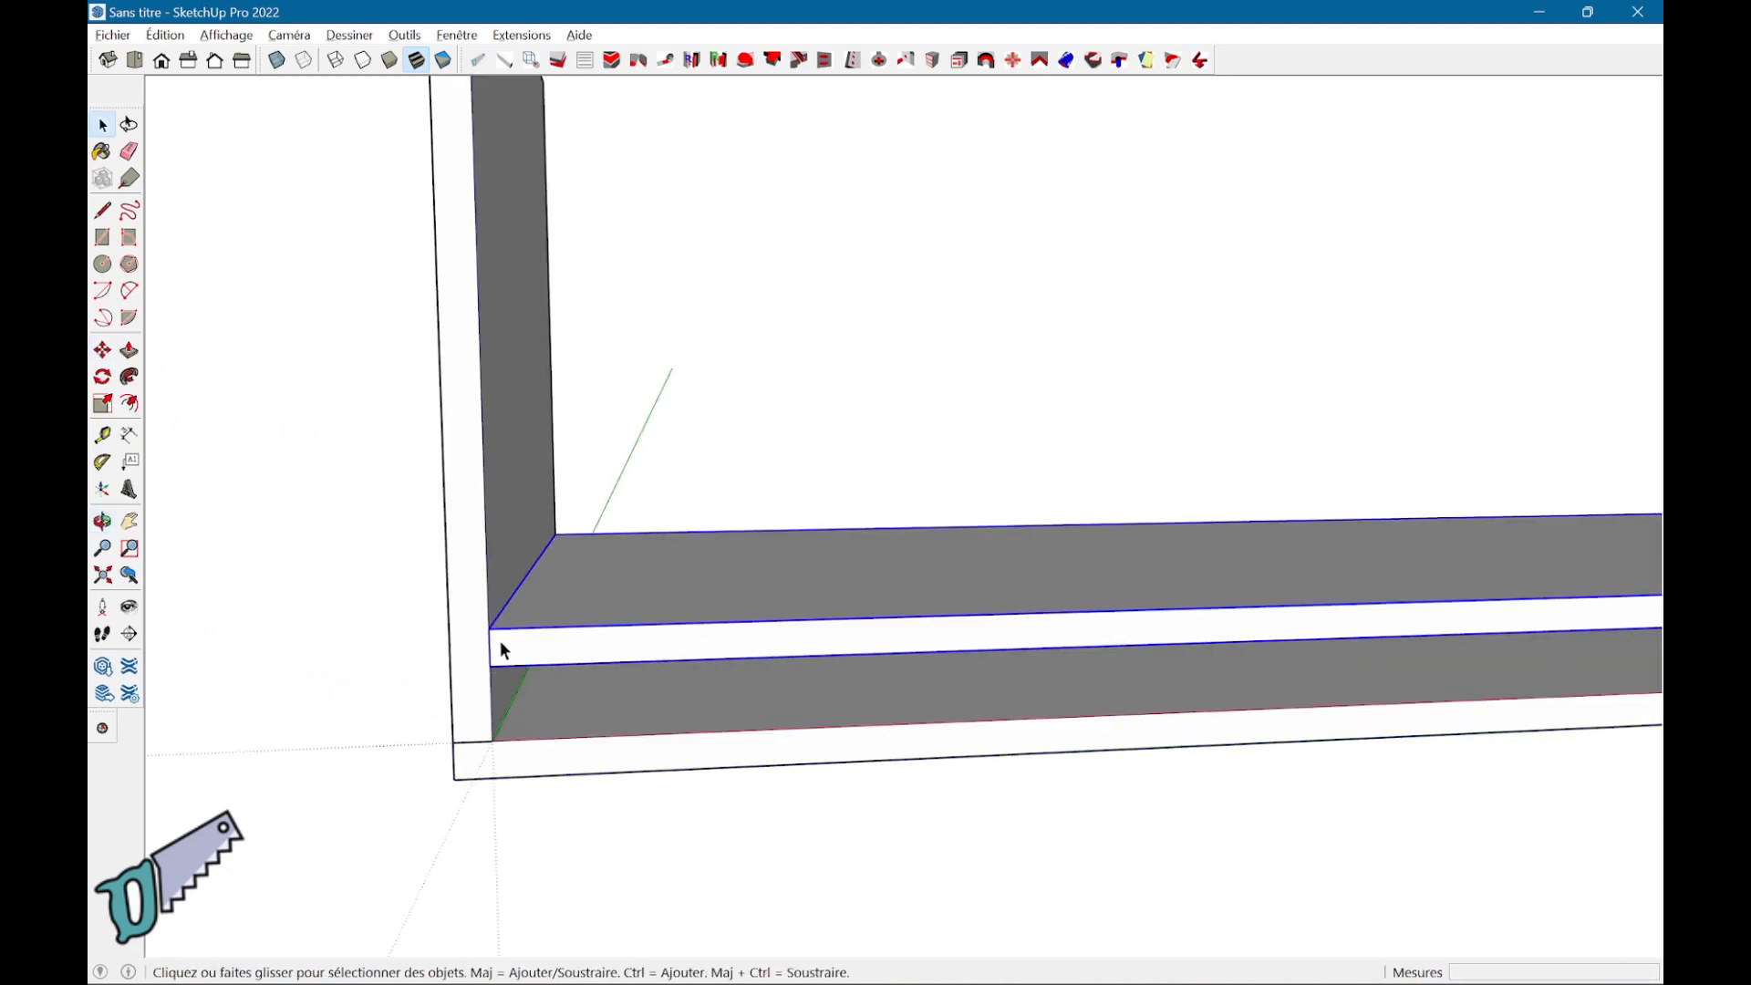
key(m)
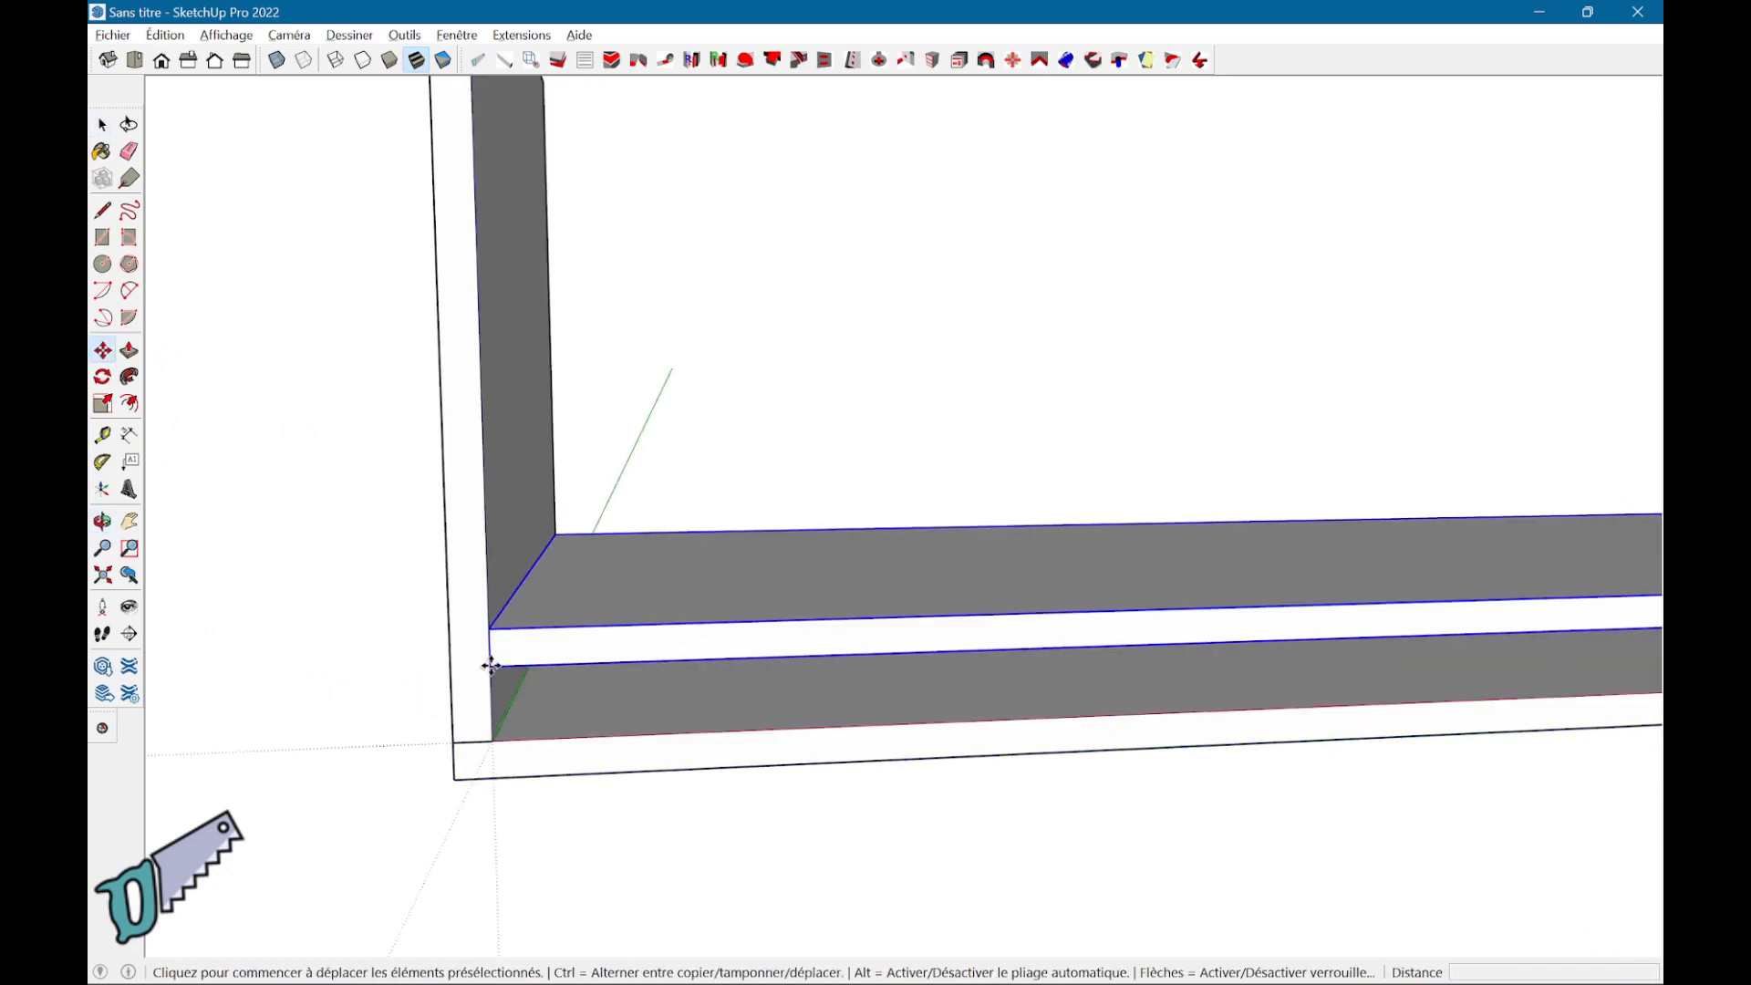
click(489, 666)
middle_drag(496, 304, 419, 257)
click(497, 422)
key(space)
- Copy the Montant to the far end of the Traverses, 1981 mm away, and divide the copy with /2 for a central upright
click(692, 664)
key(m)
key(ctrl)
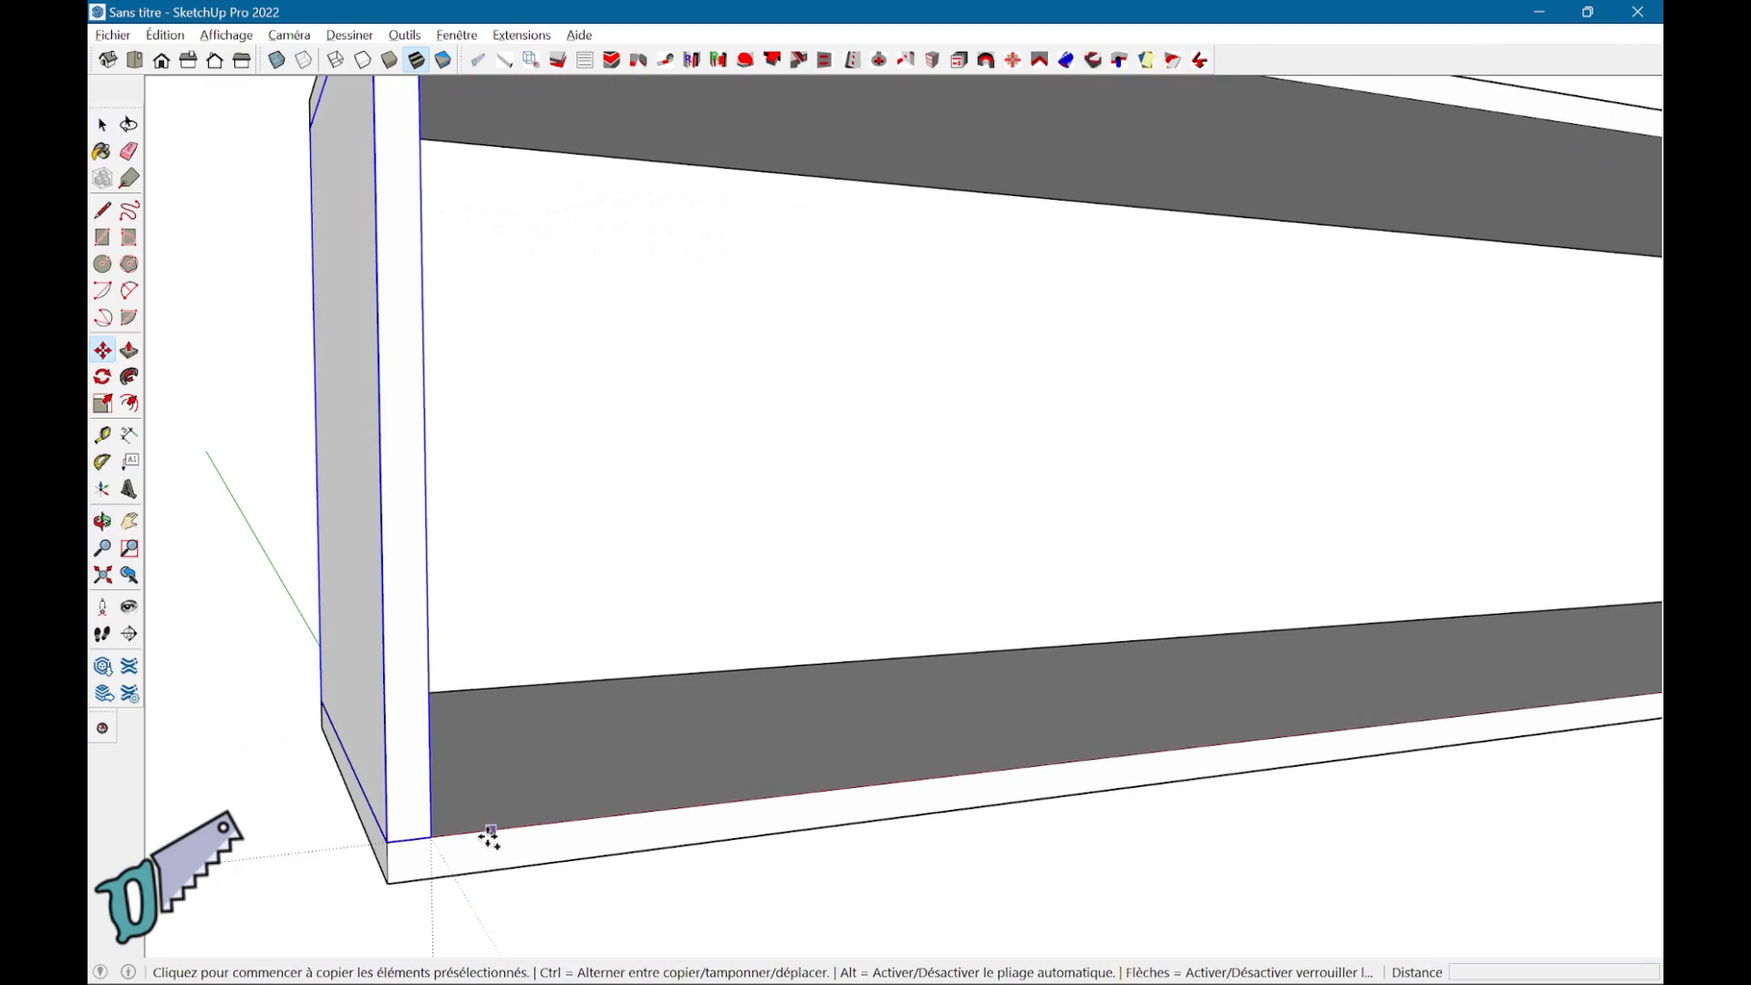
click(434, 836)
middle_drag(1094, 731, 1078, 631)
middle_drag(1262, 614, 473, 665)
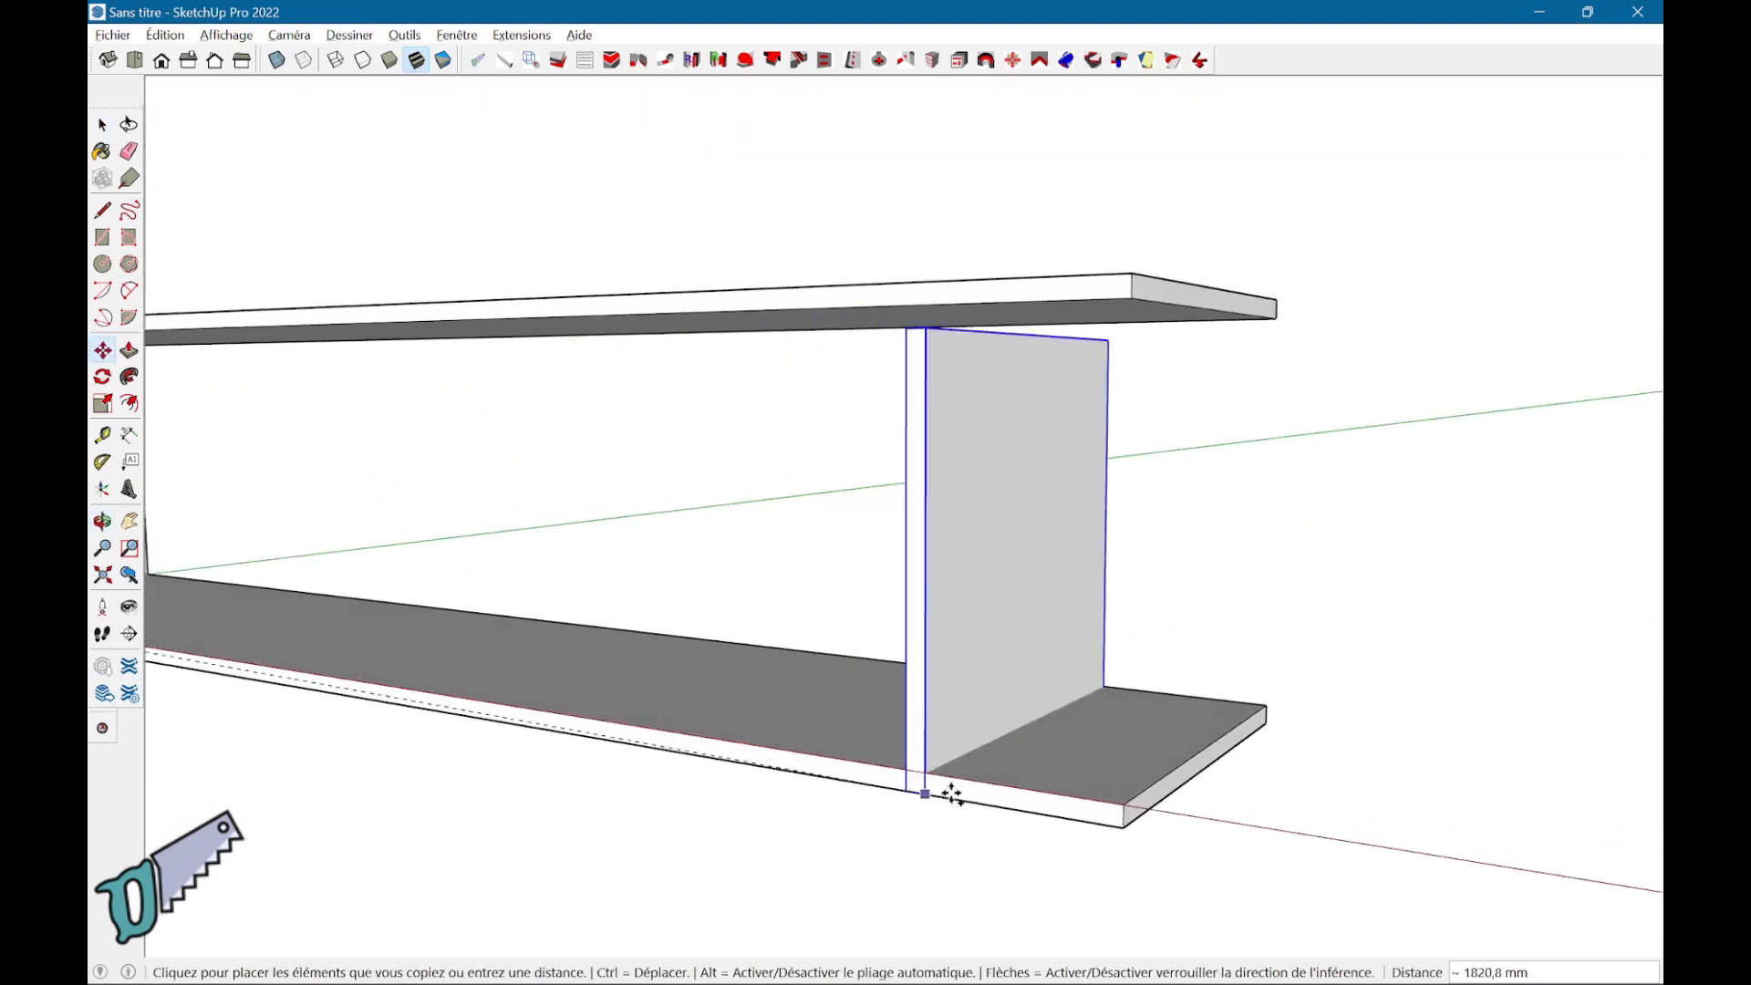
click(1122, 806)
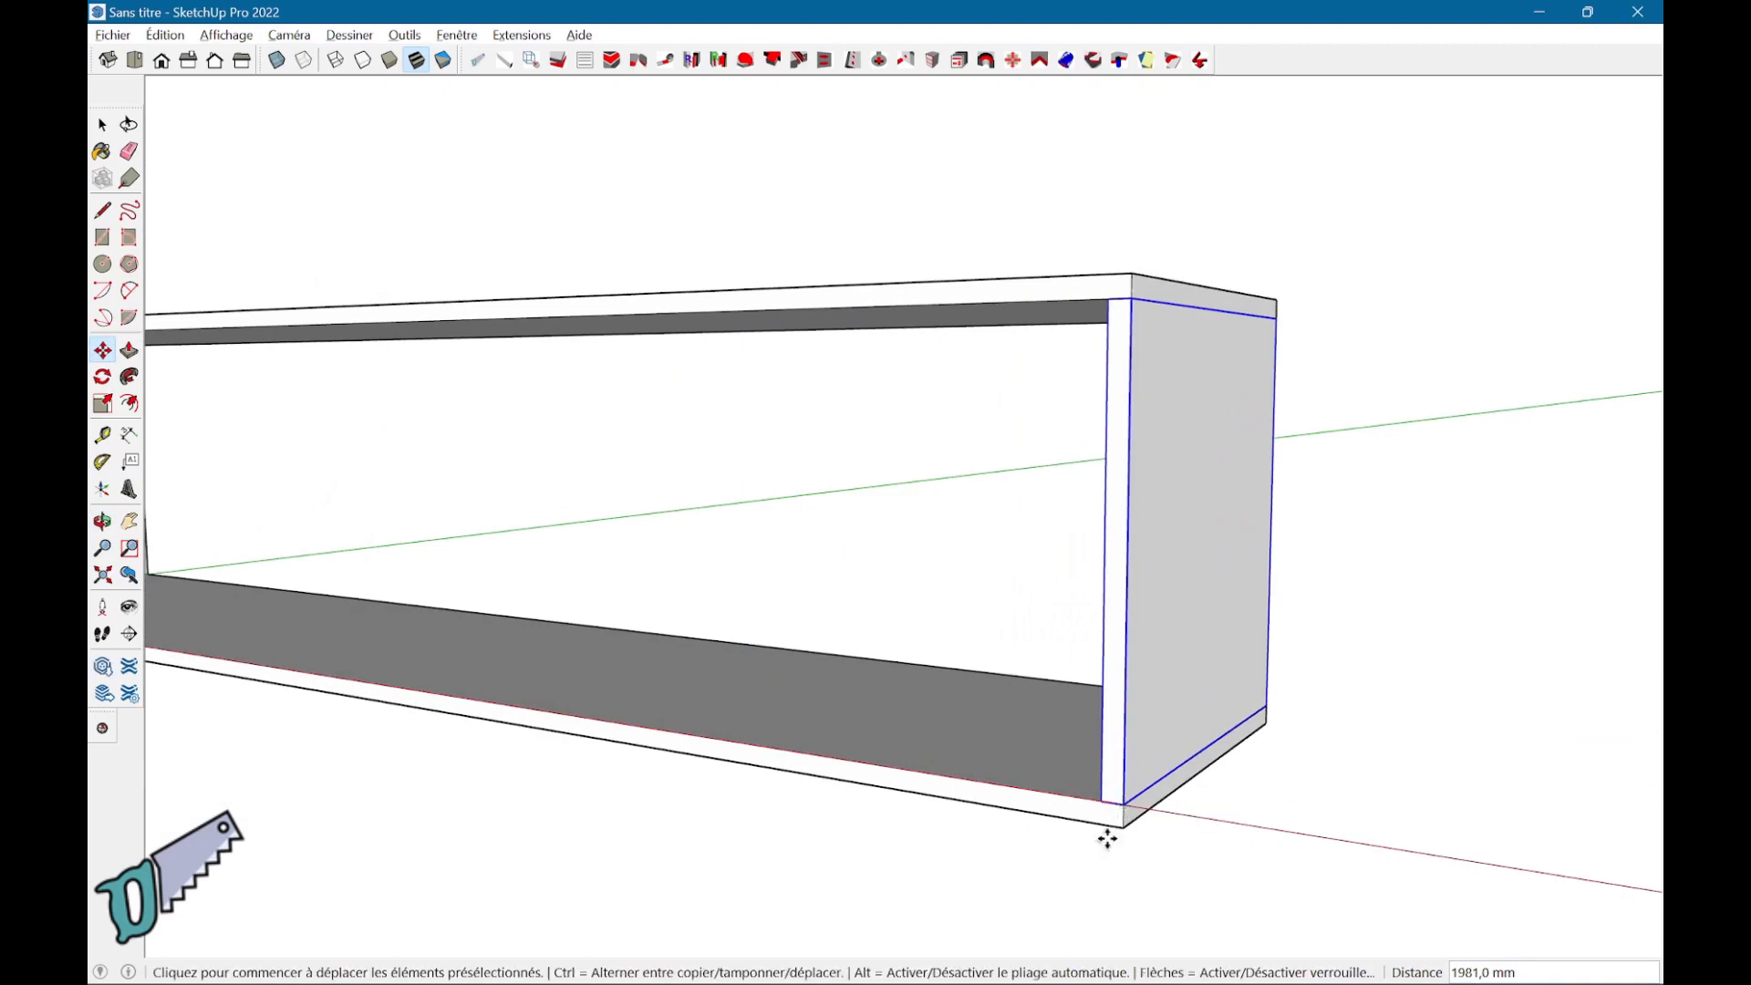
key(Return)
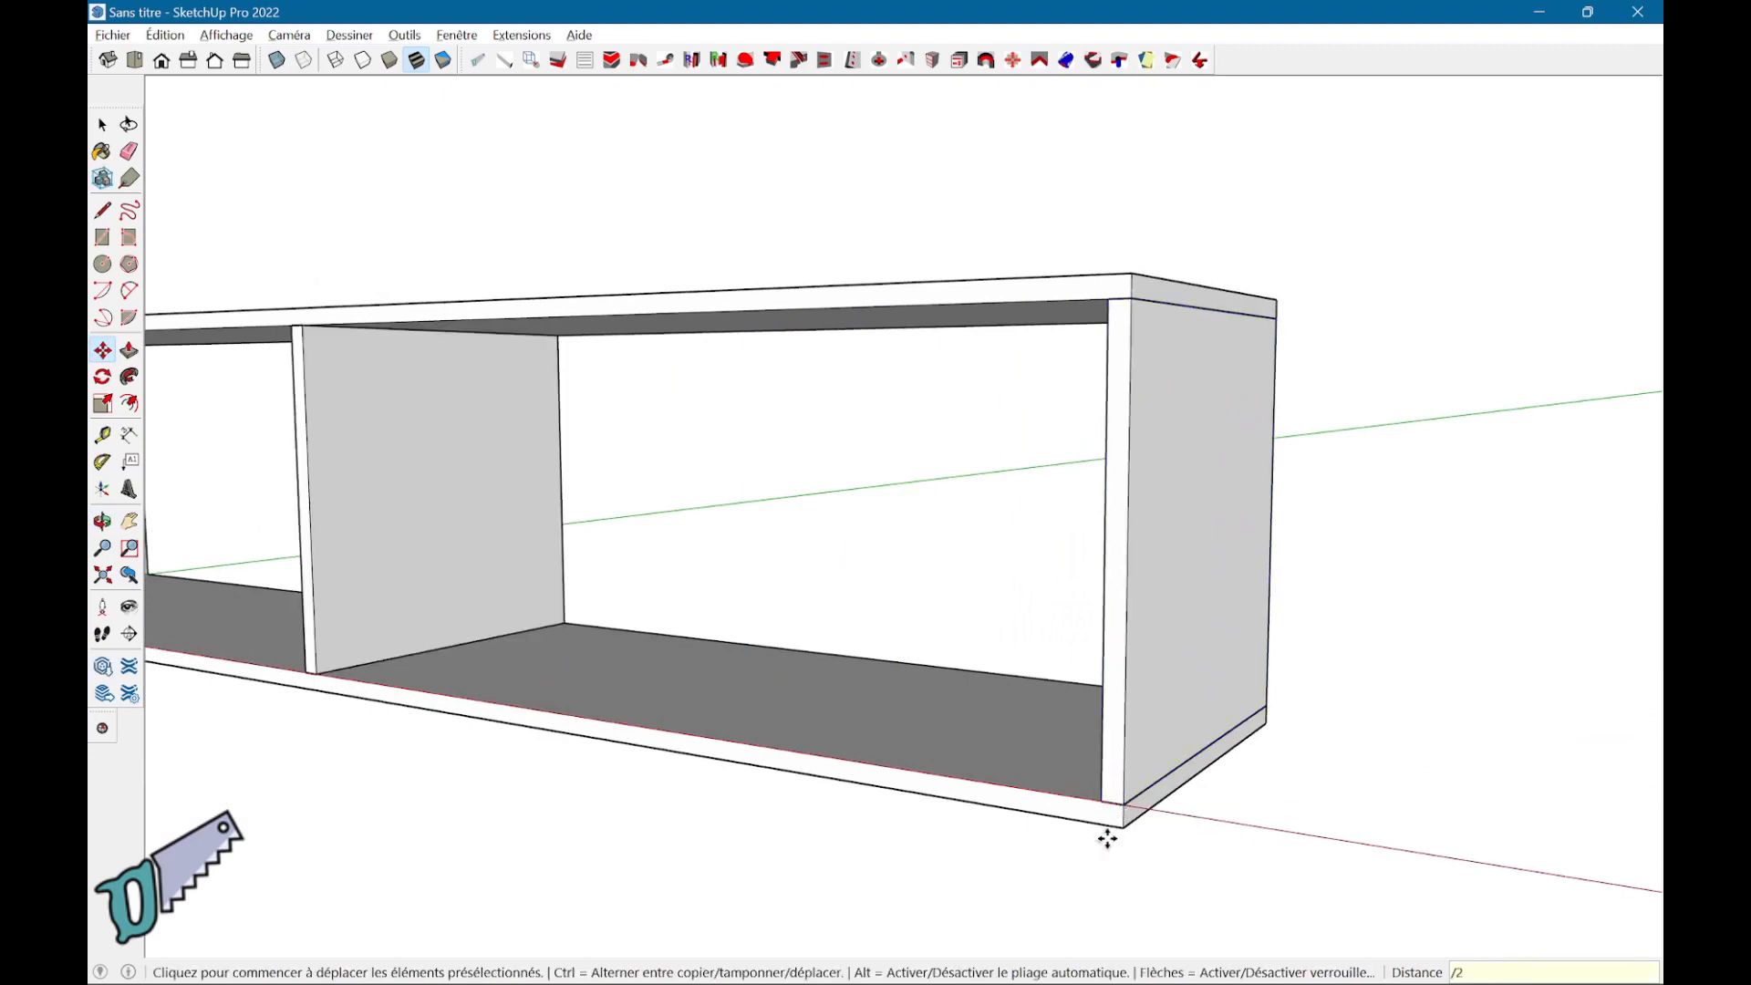
middle_drag(583, 723, 1377, 699)
key(space)
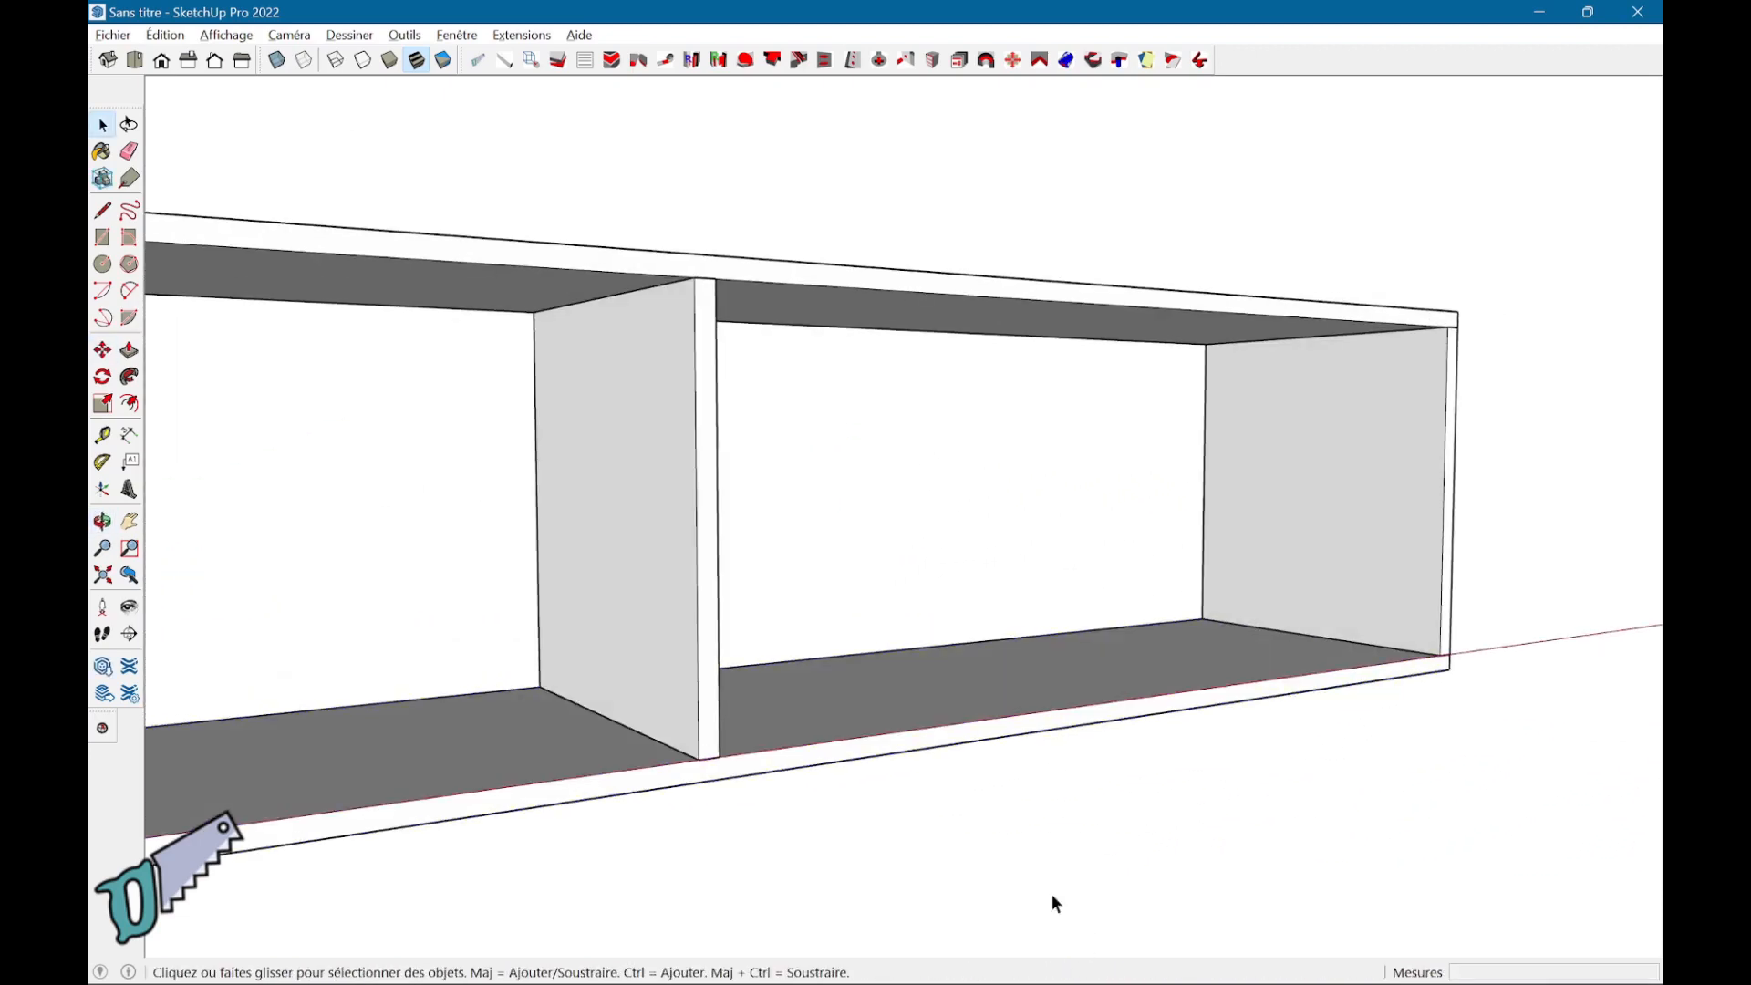
scroll(860, 882, up, 5)
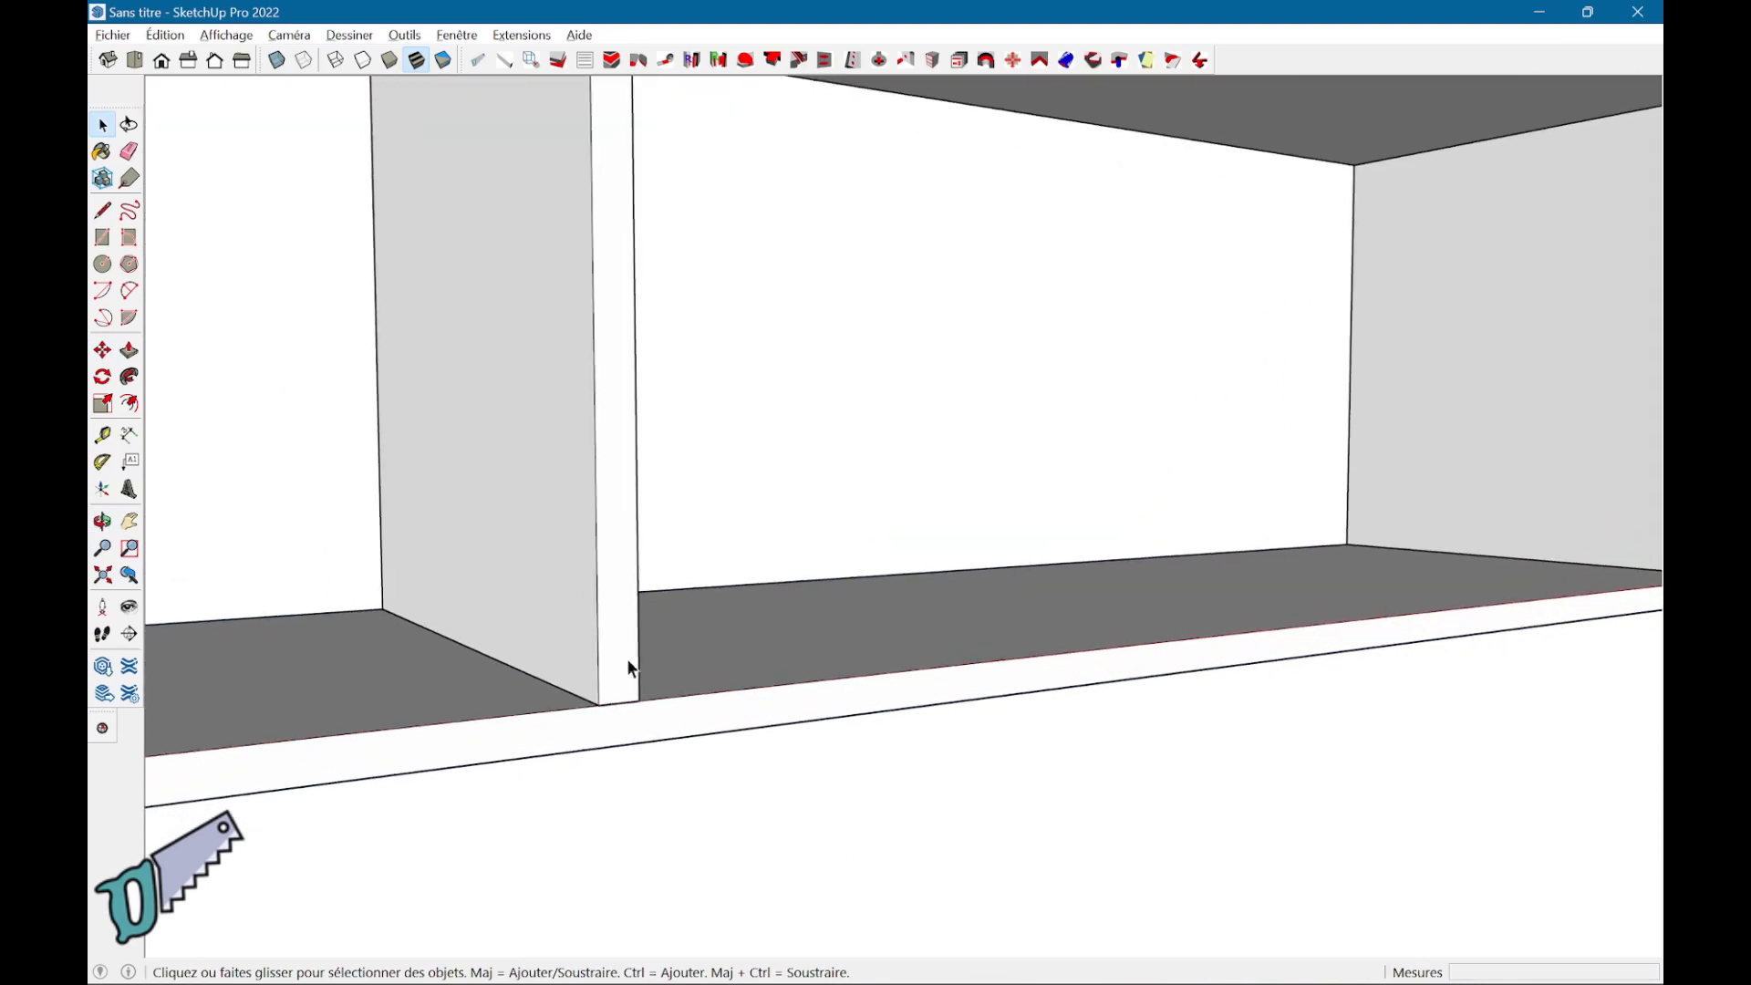
click(626, 658)
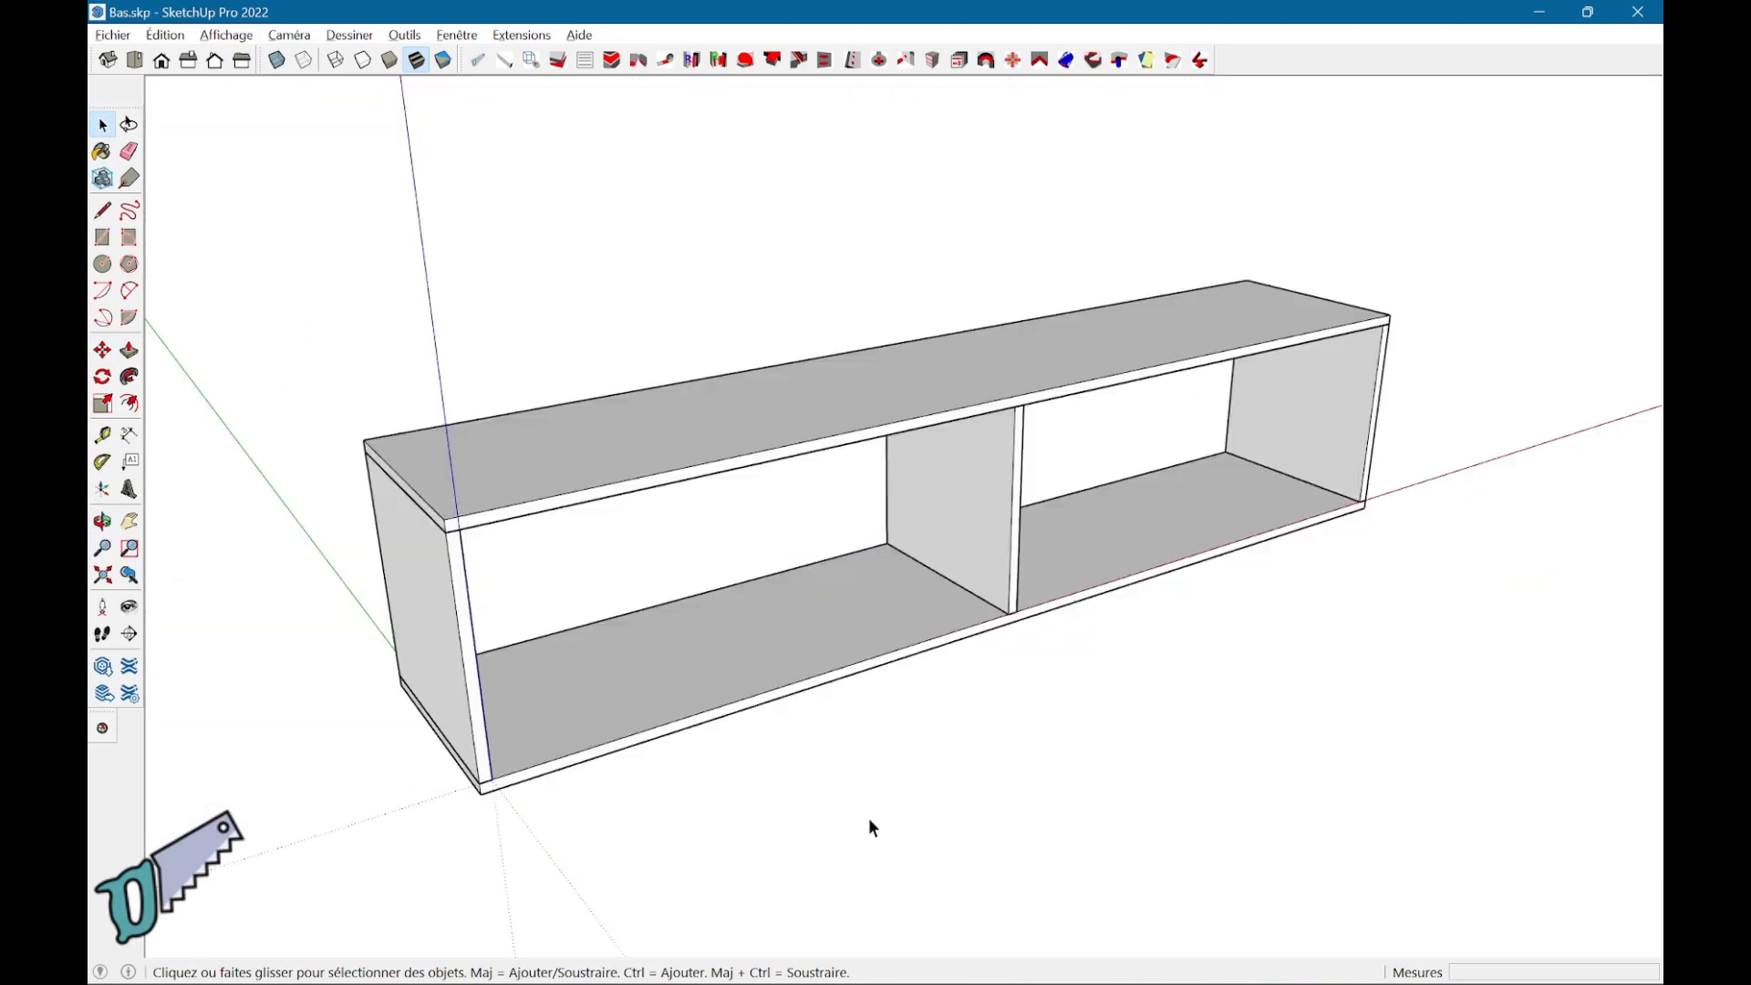
- Apply Symétrie Rotation to the upper Traverse, using its top face
middle_drag(868, 817, 781, 961)
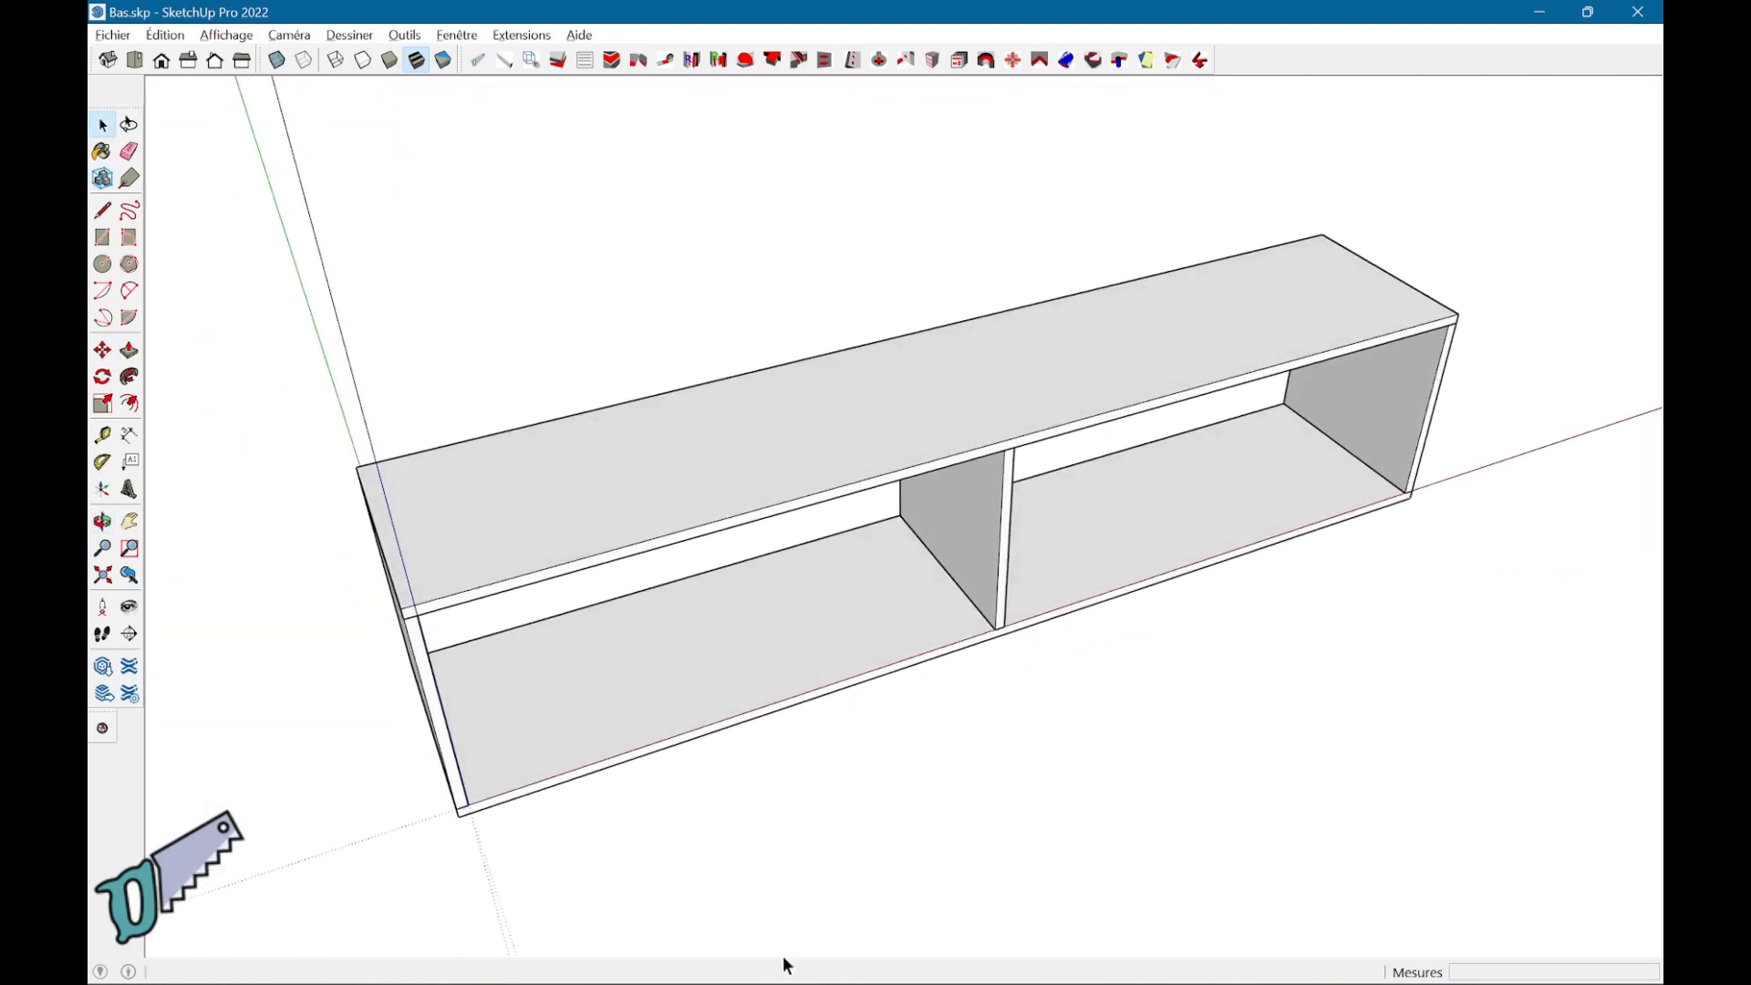
right_click(652, 423)
click(743, 783)
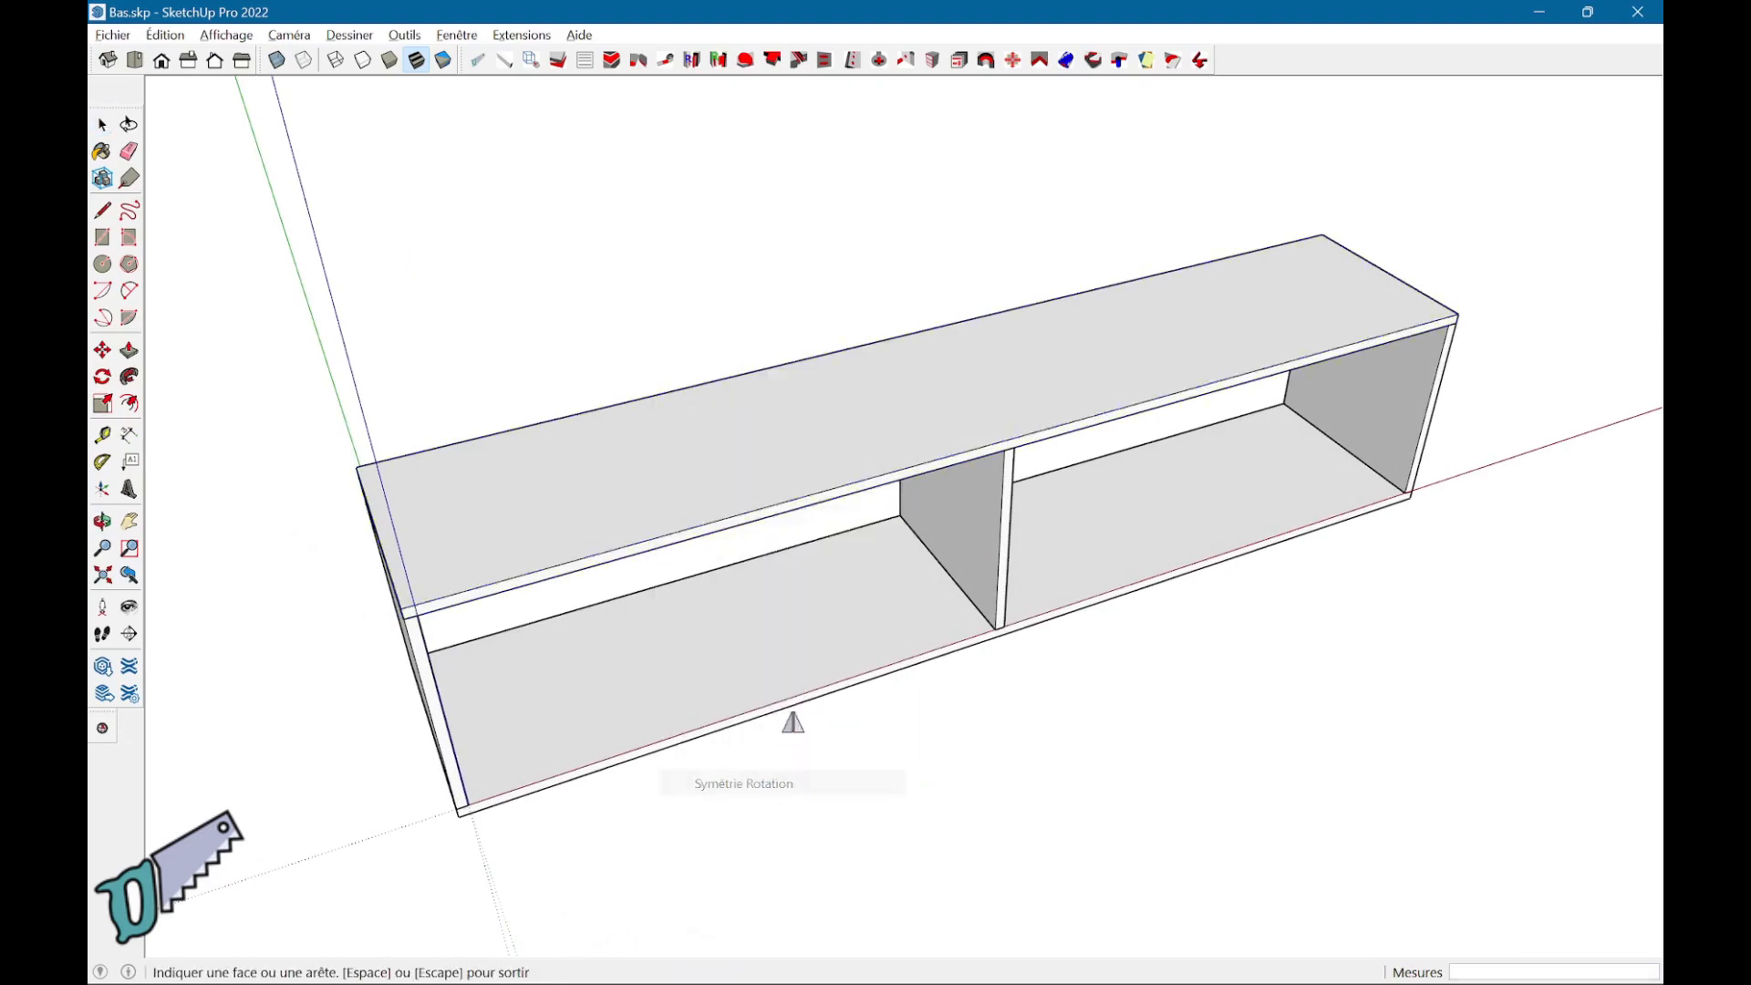
click(820, 442)
middle_drag(821, 441, 1148, 675)
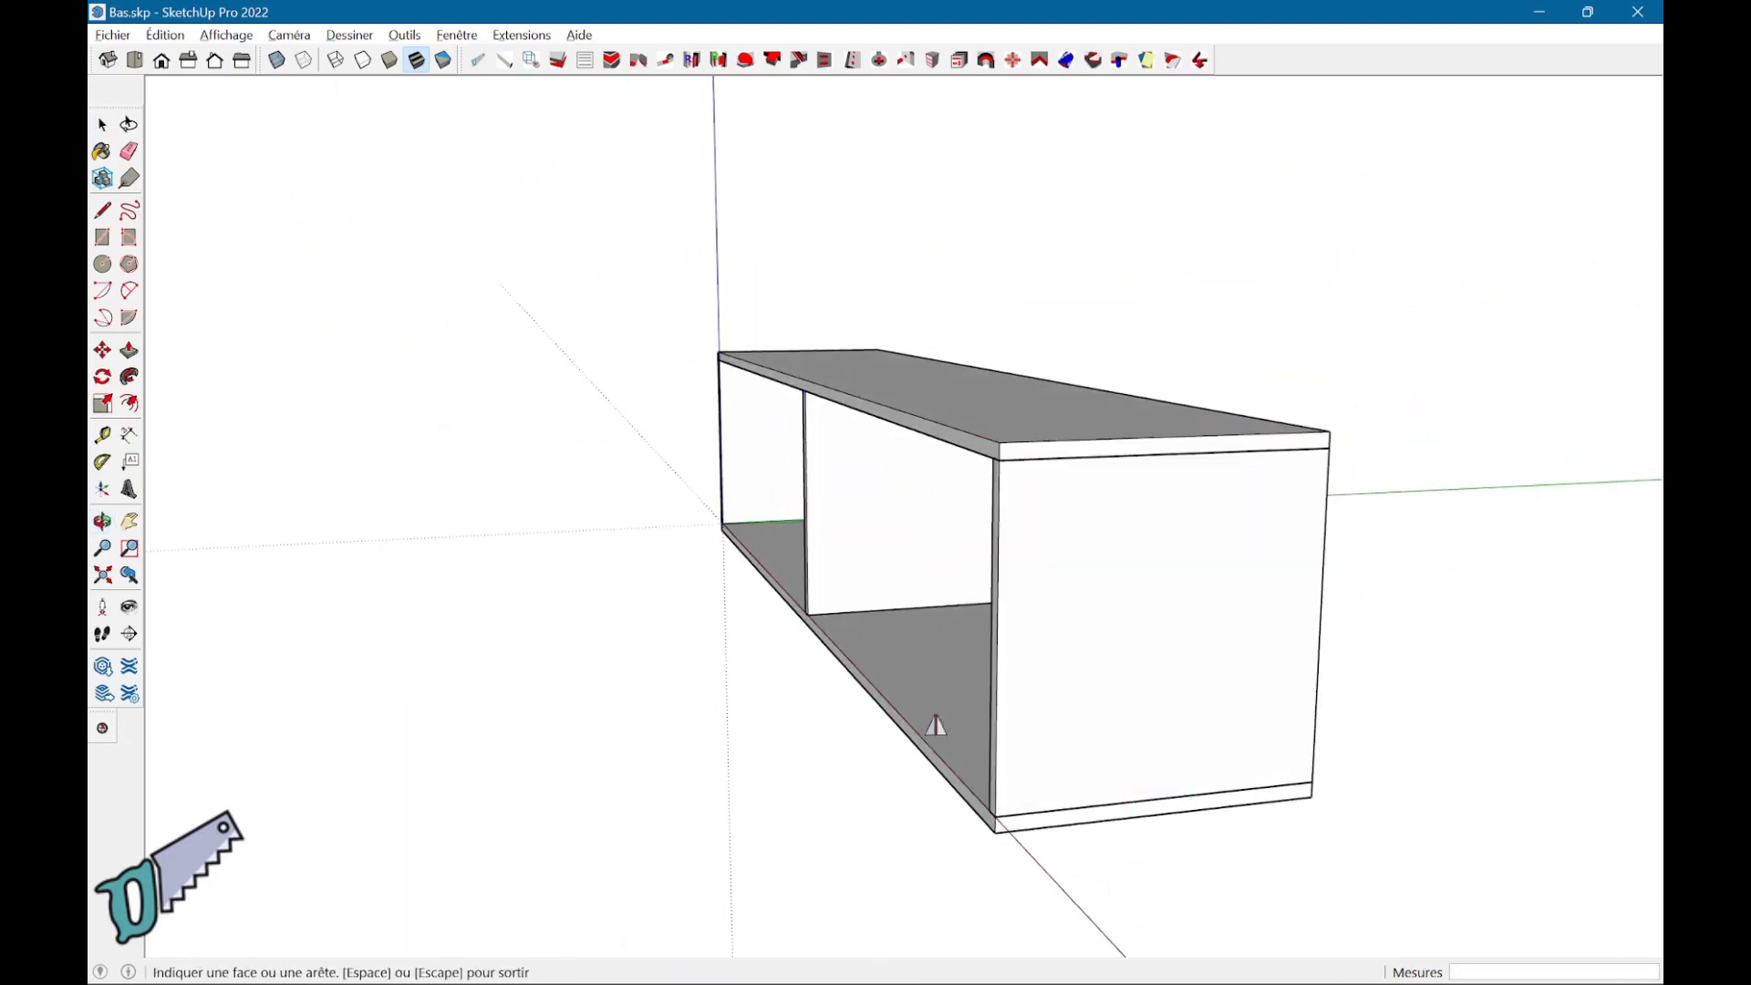
- Add centred Clamex_P-14 Lamelles joints to the end Montant's top and bottom edges, multiplied with *2
middle_drag(936, 726, 1342, 813)
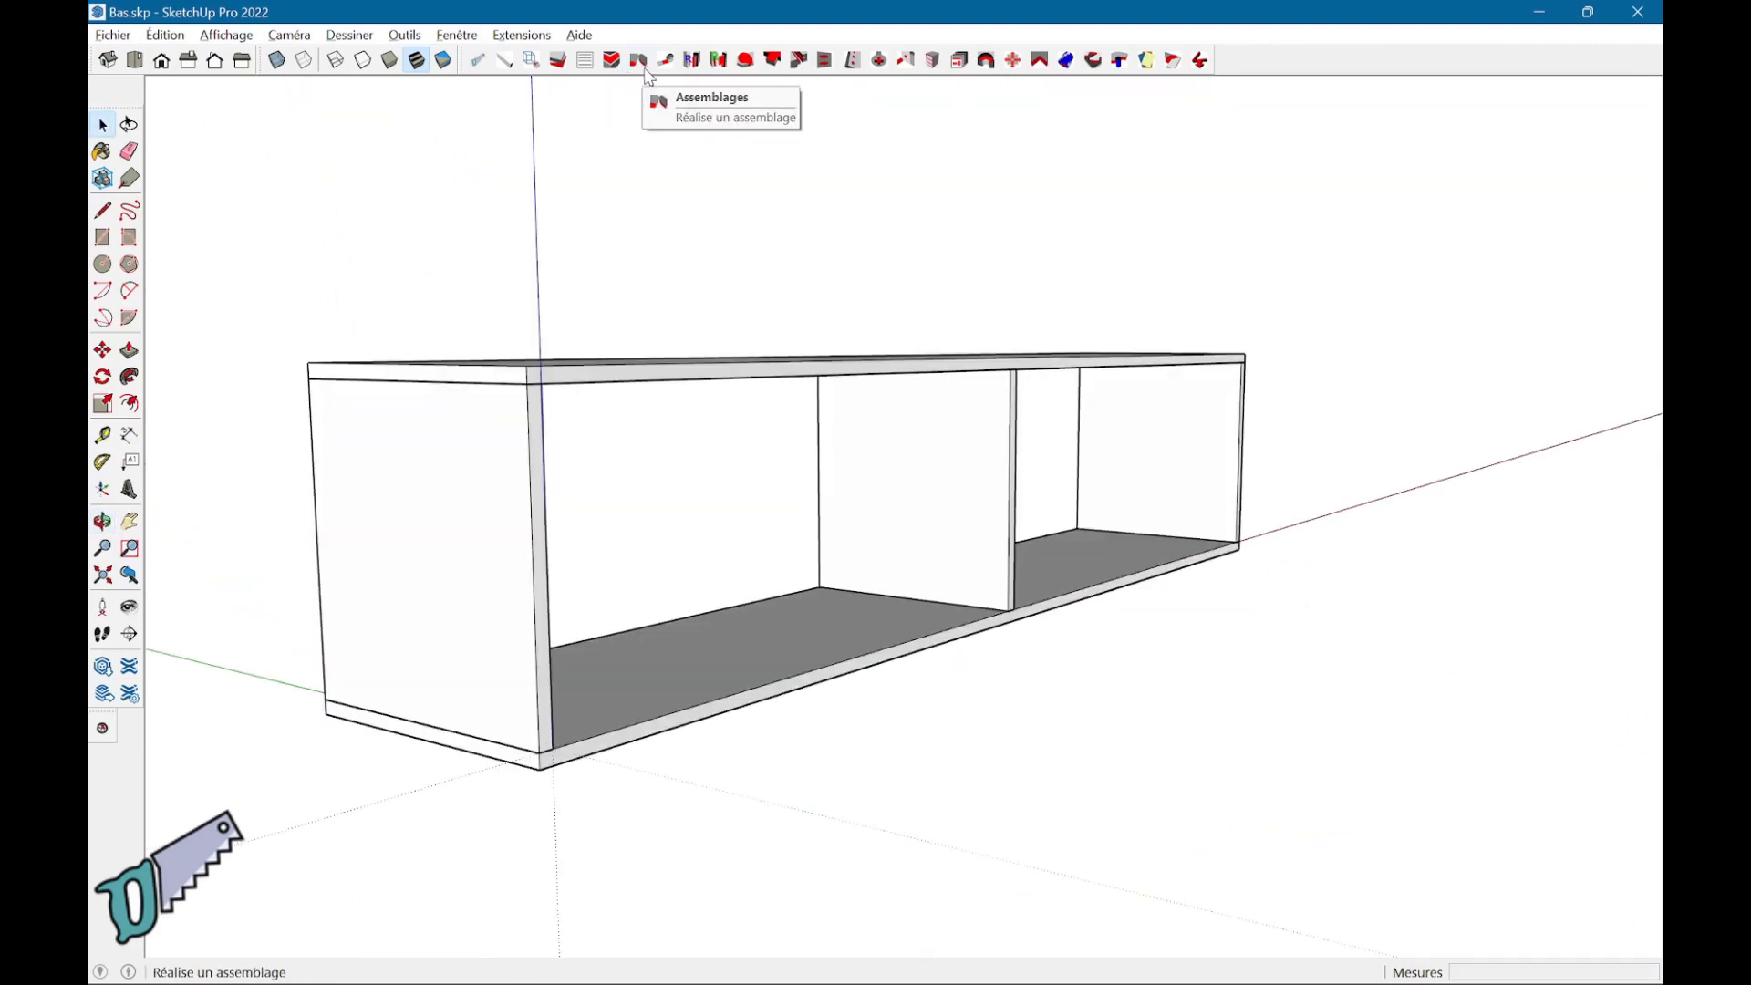
click(639, 62)
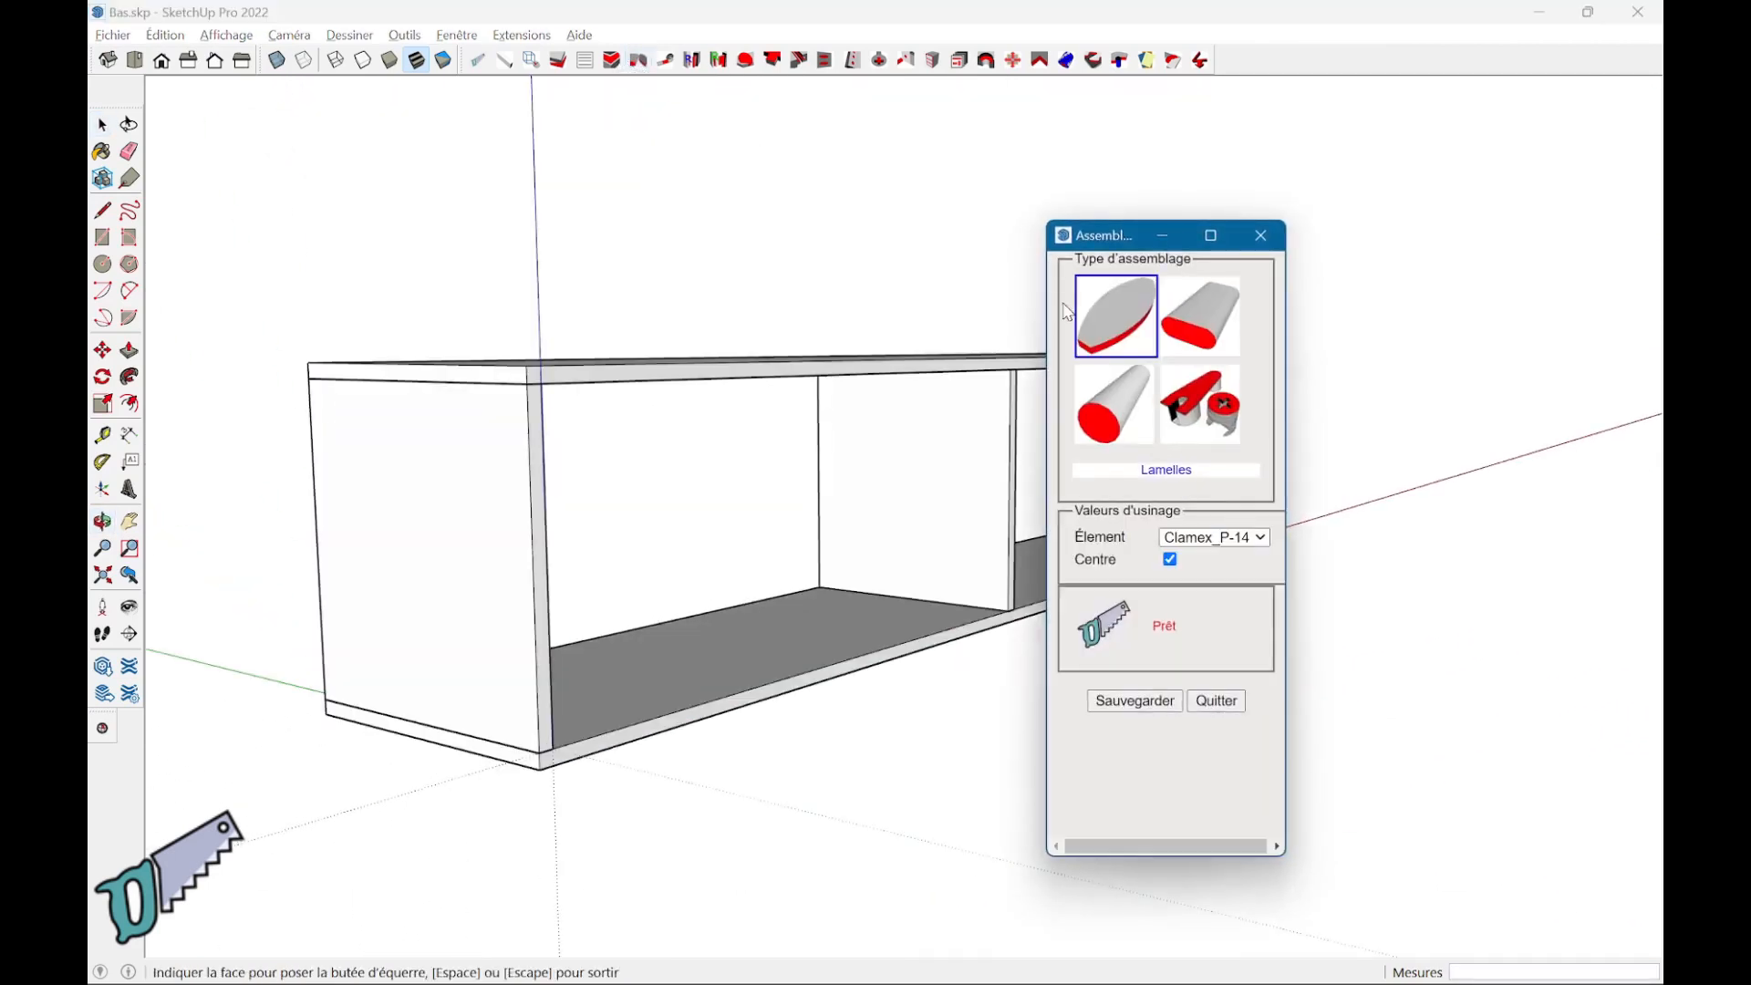
click(470, 570)
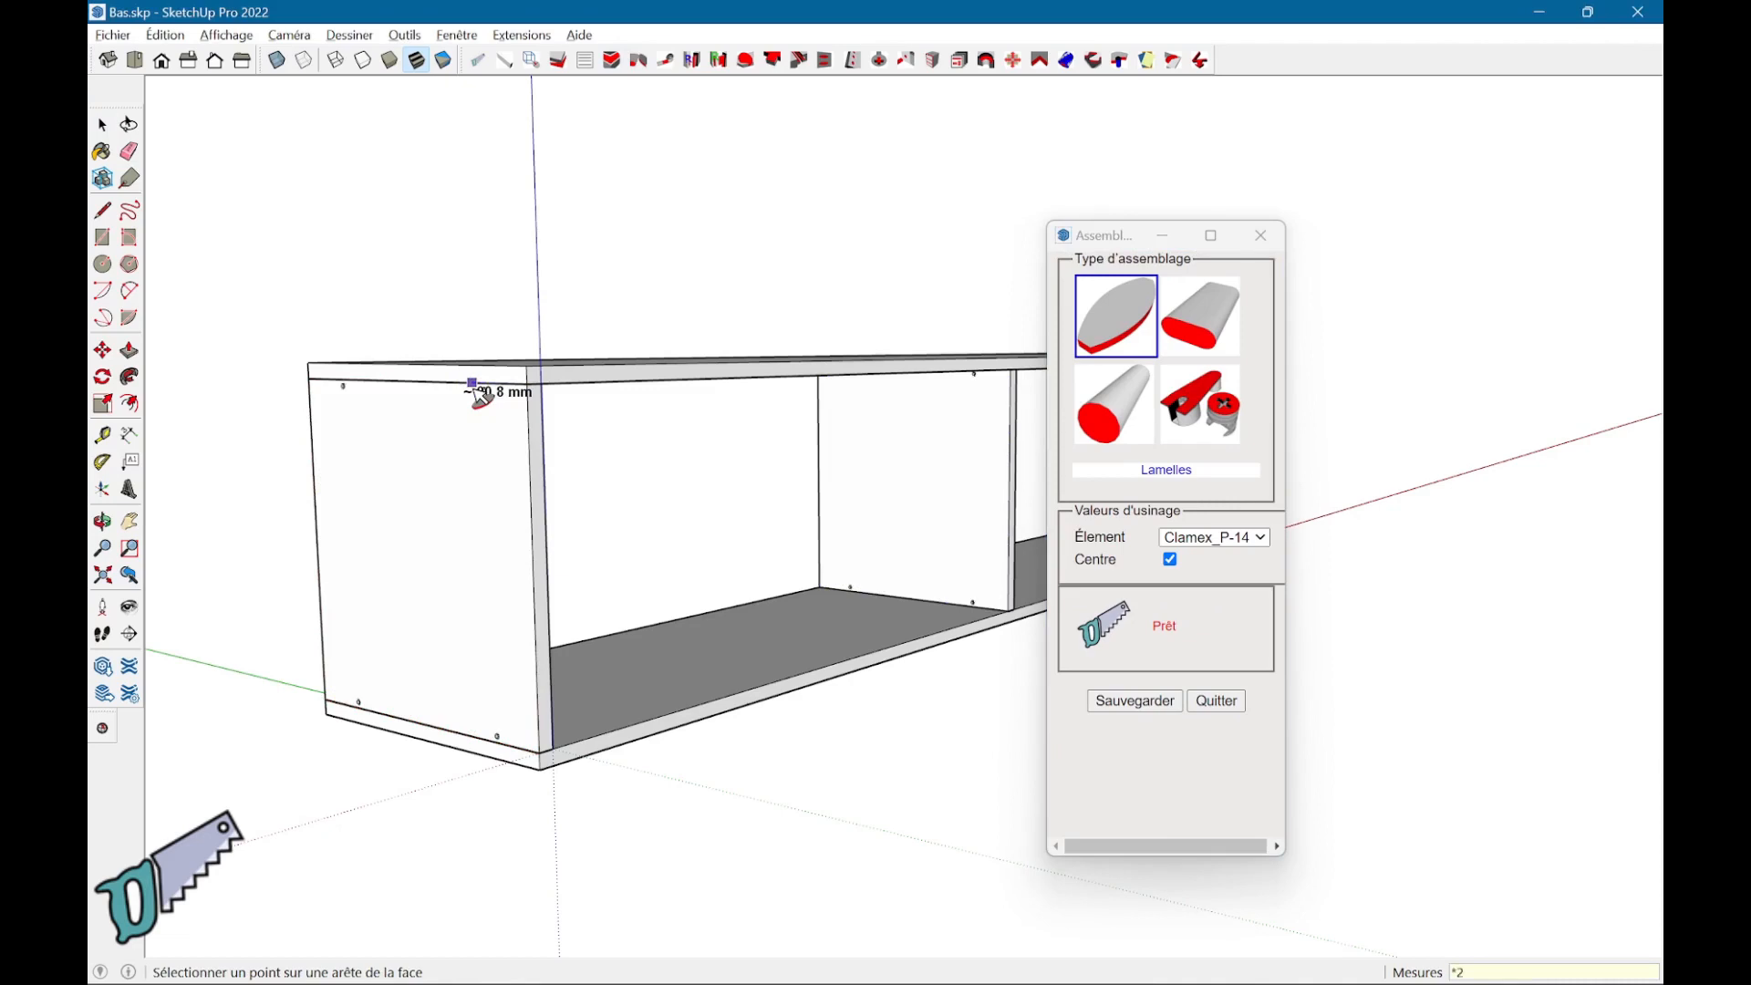
middle_drag(939, 458, 778, 506)
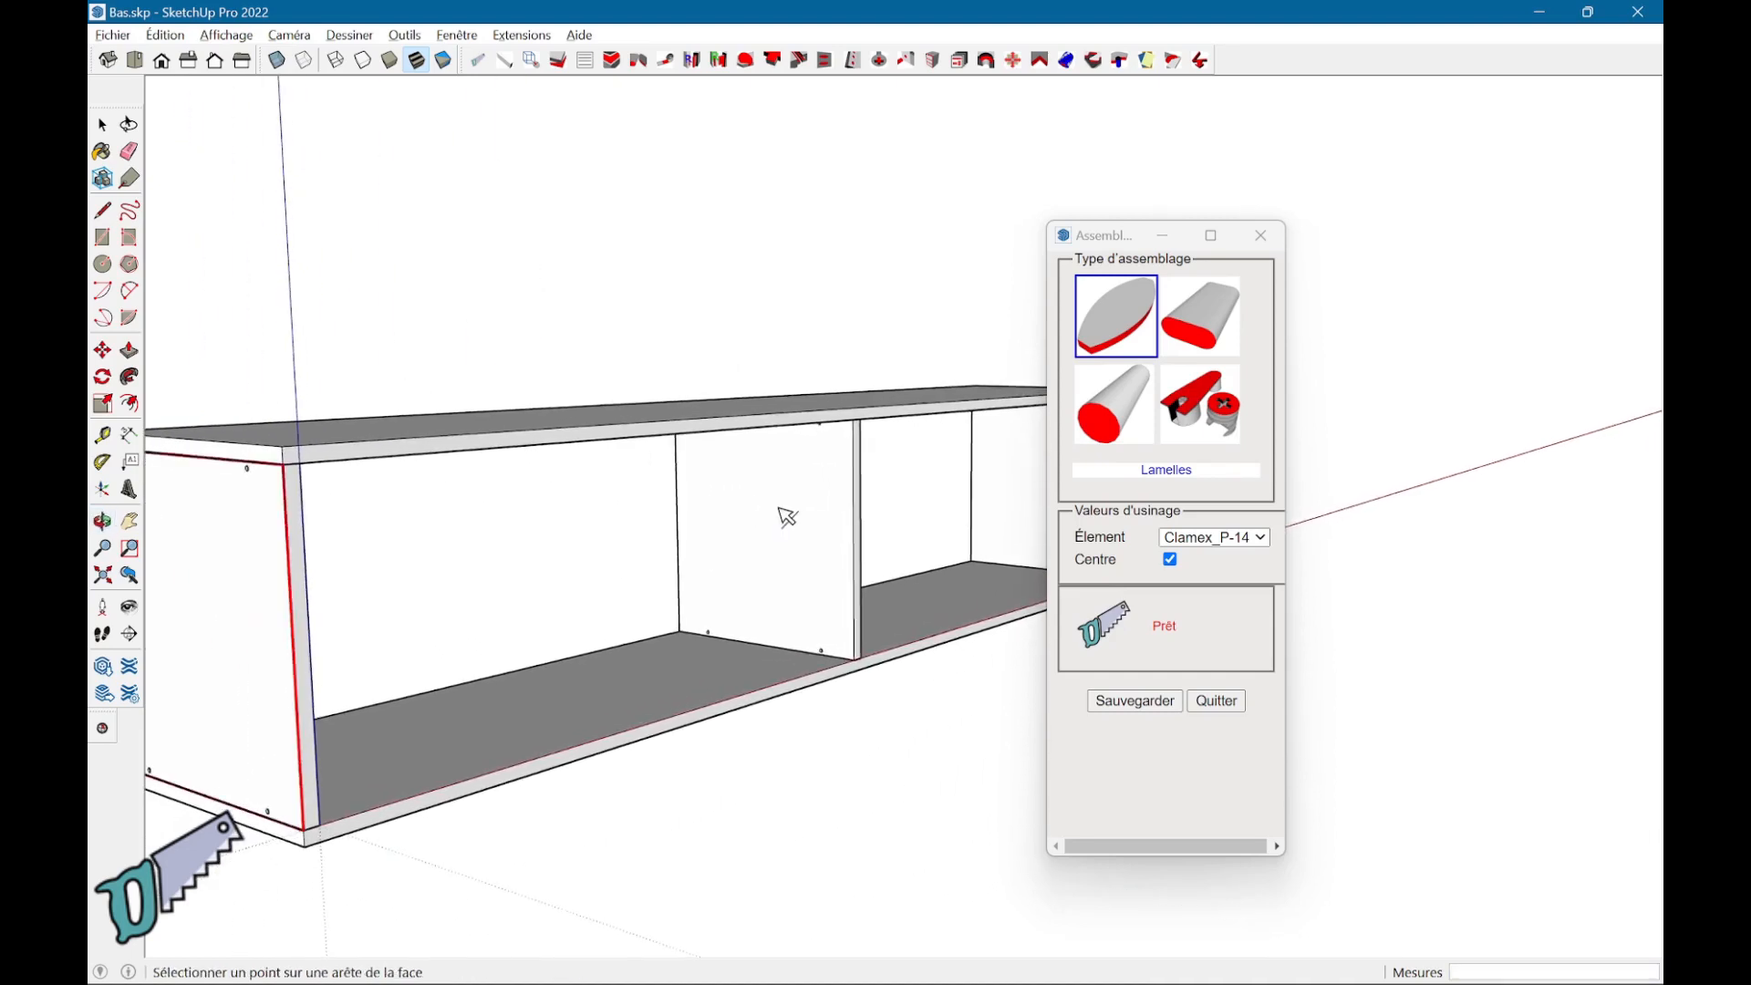
key(space)
- Set up a traced piece named Fond, 8 mm thick, with the white Melamine - Panneau material
middle_drag(926, 825, 1208, 830)
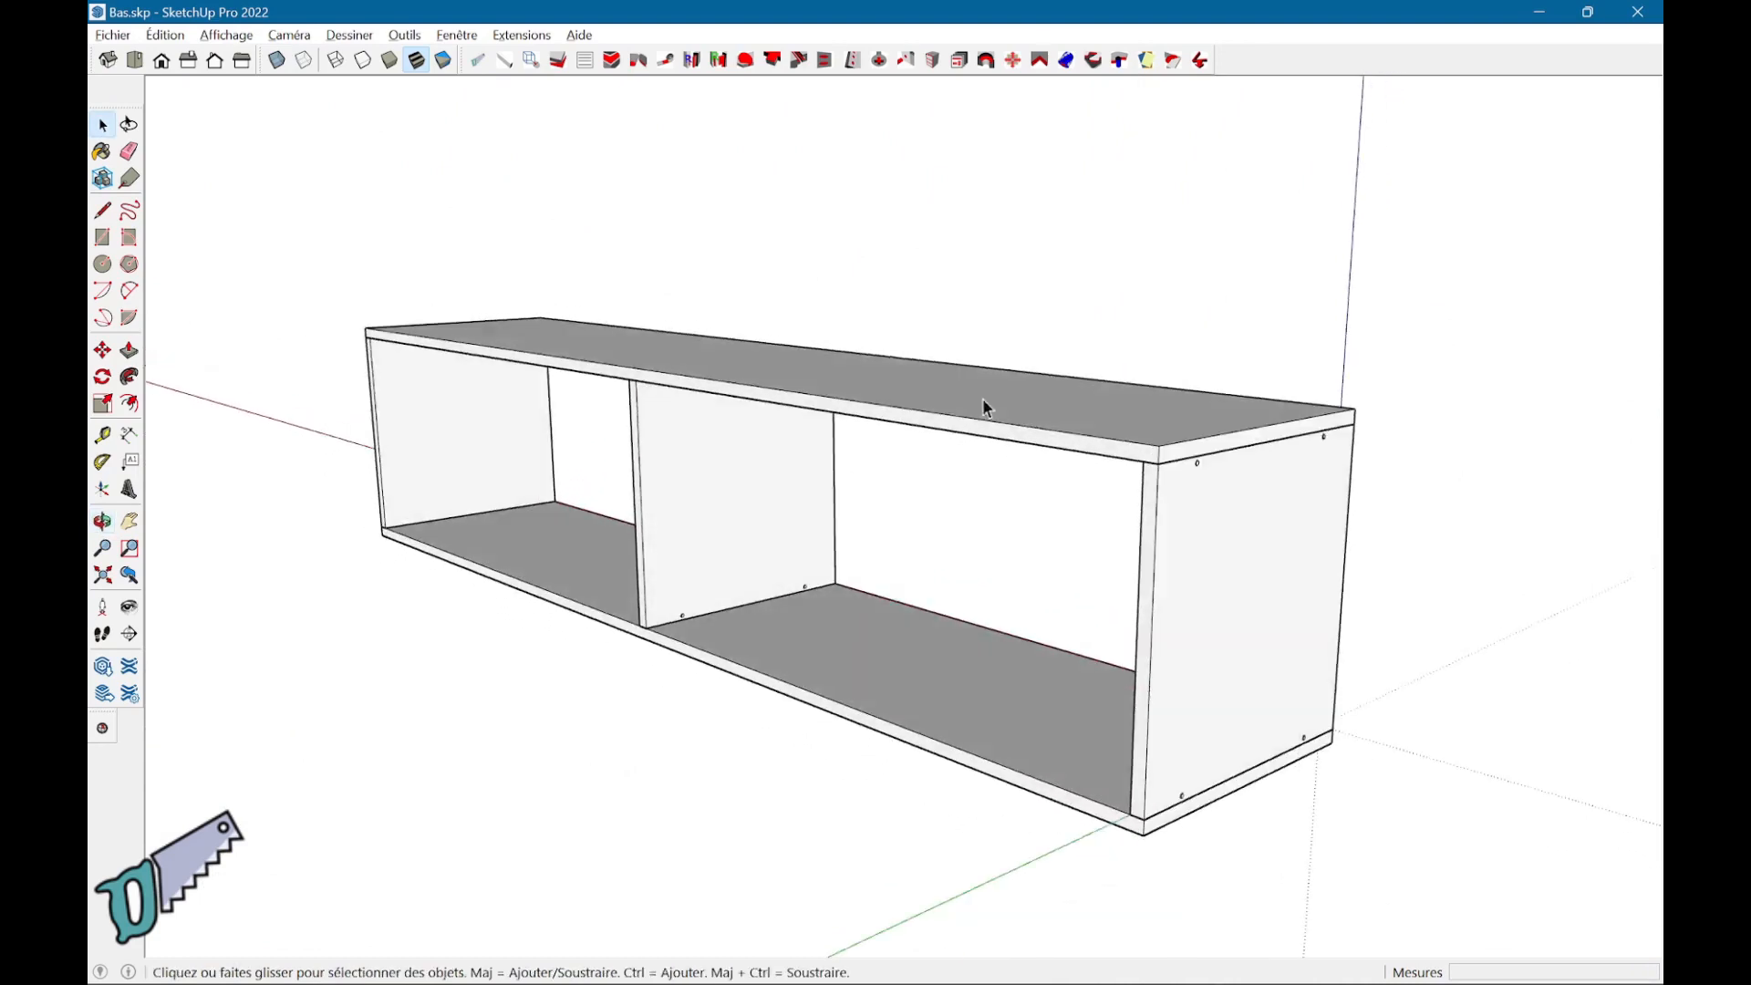
click(529, 60)
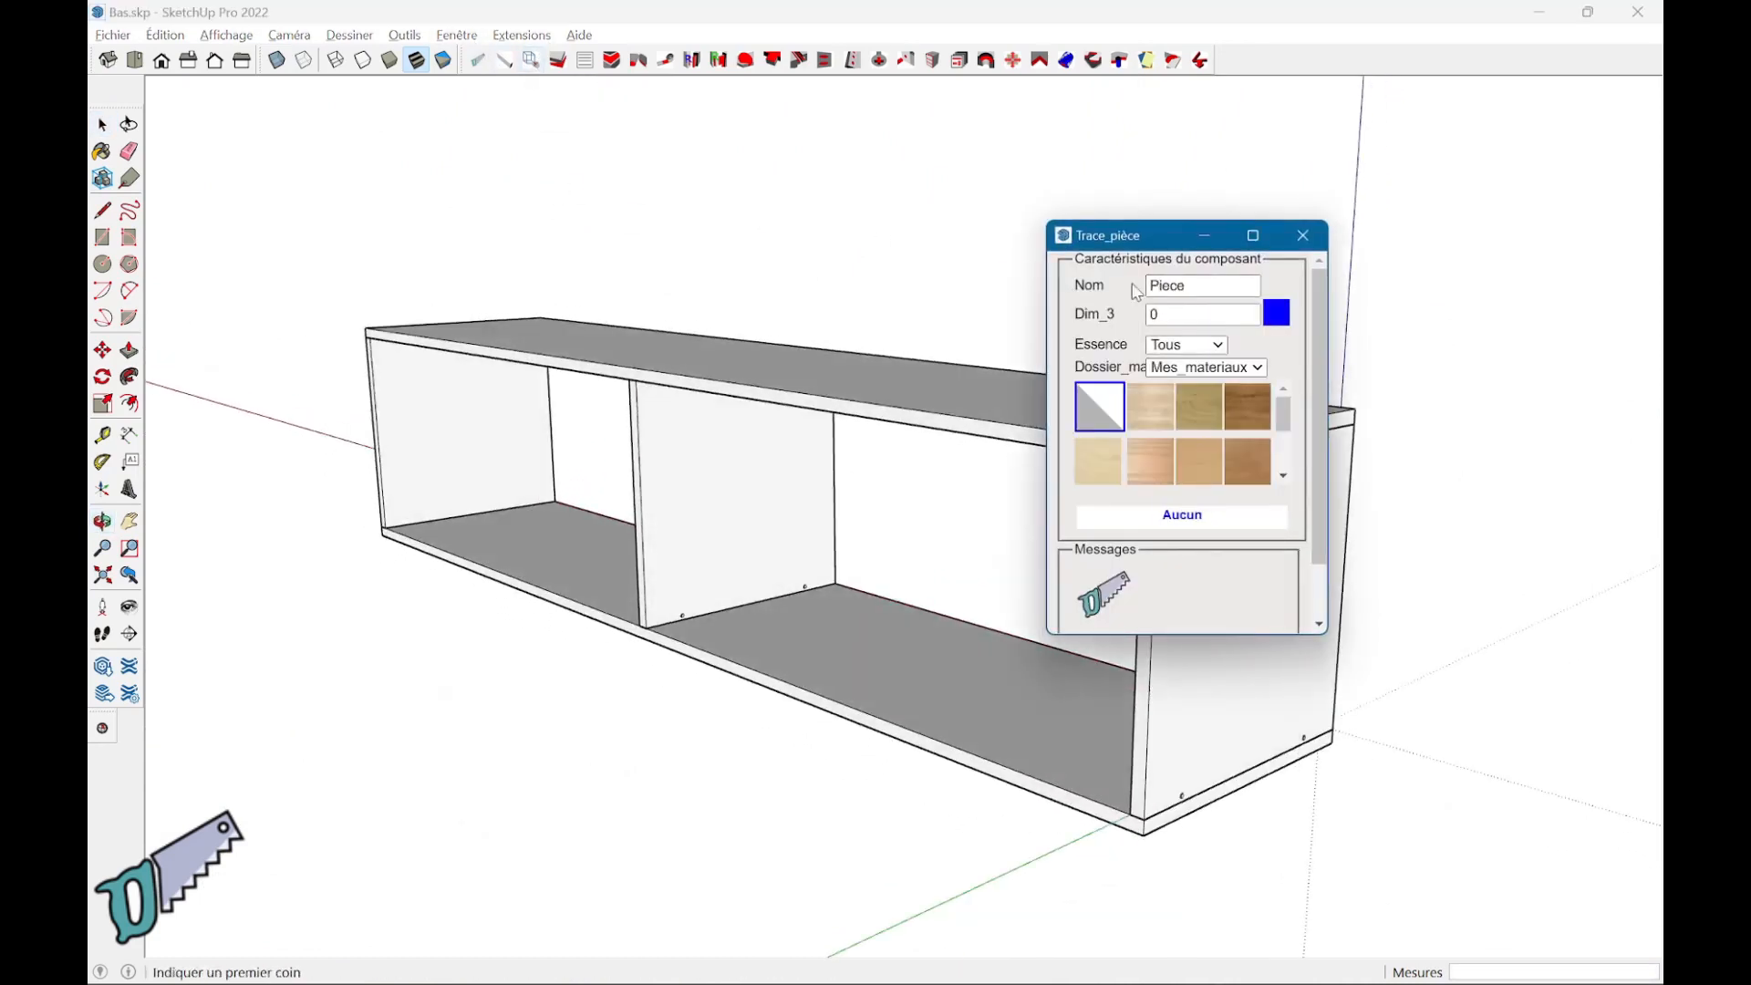
drag(1197, 289, 1160, 279)
text(Fond)
key(Tab)
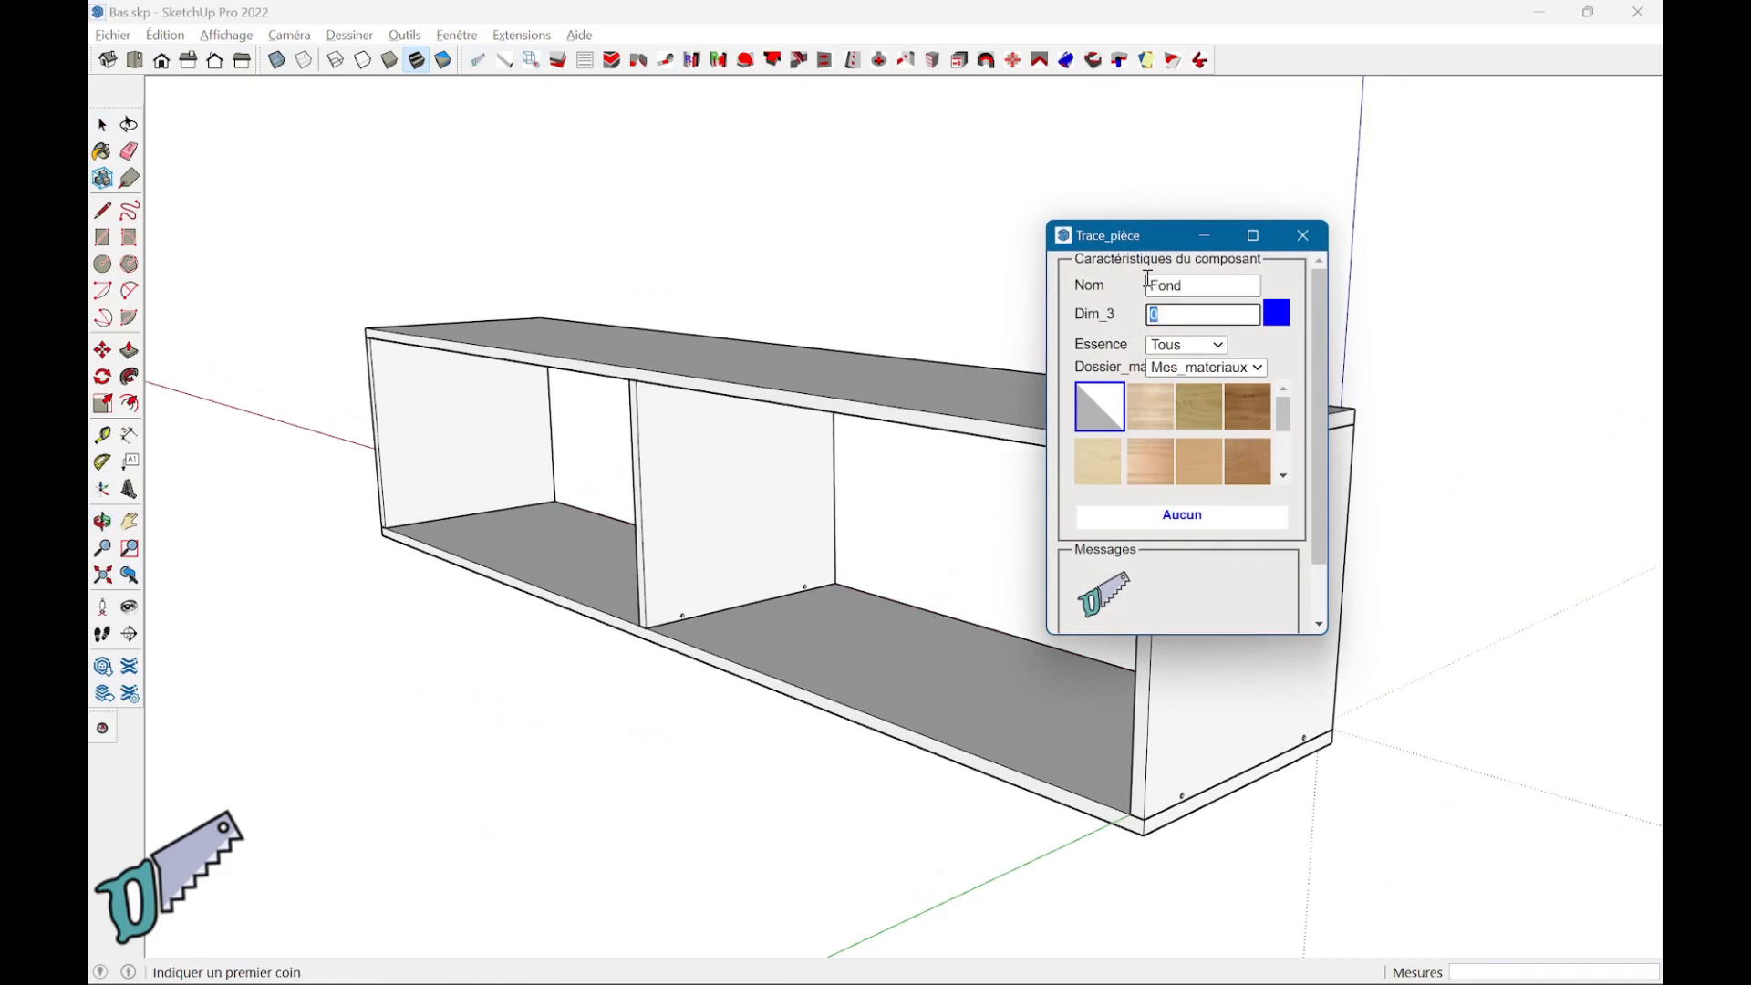
text(8)
scroll(1187, 482, down, 3)
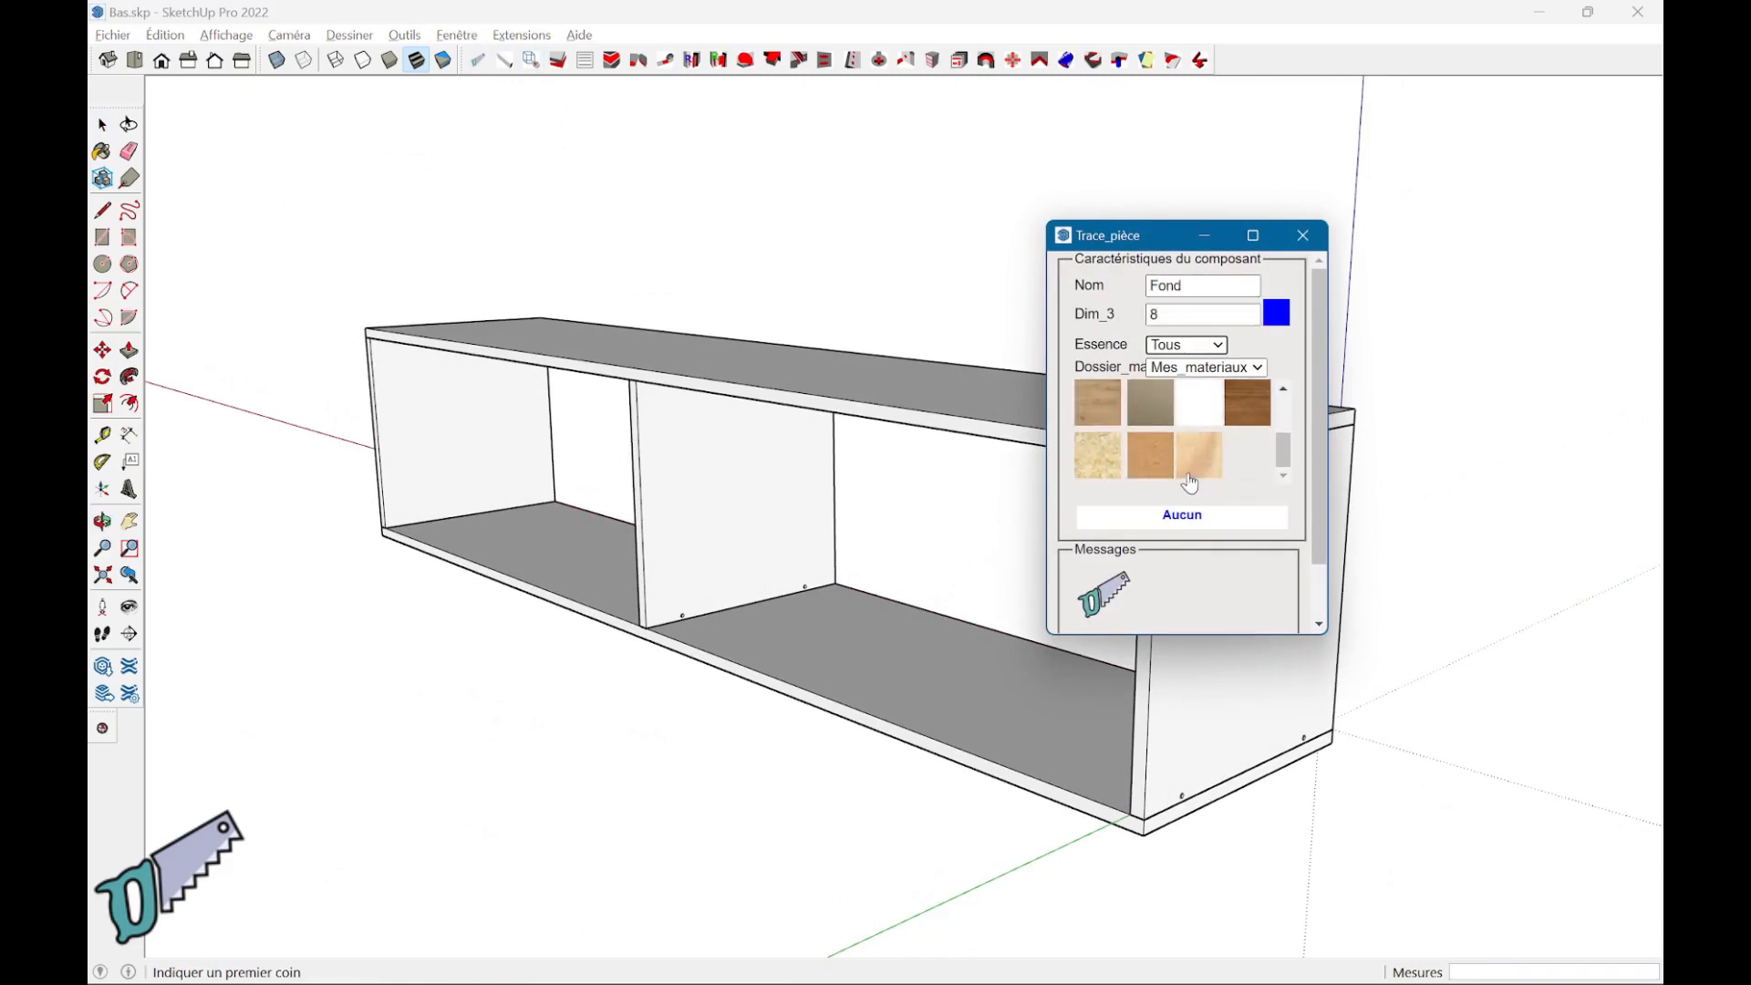
click(1209, 424)
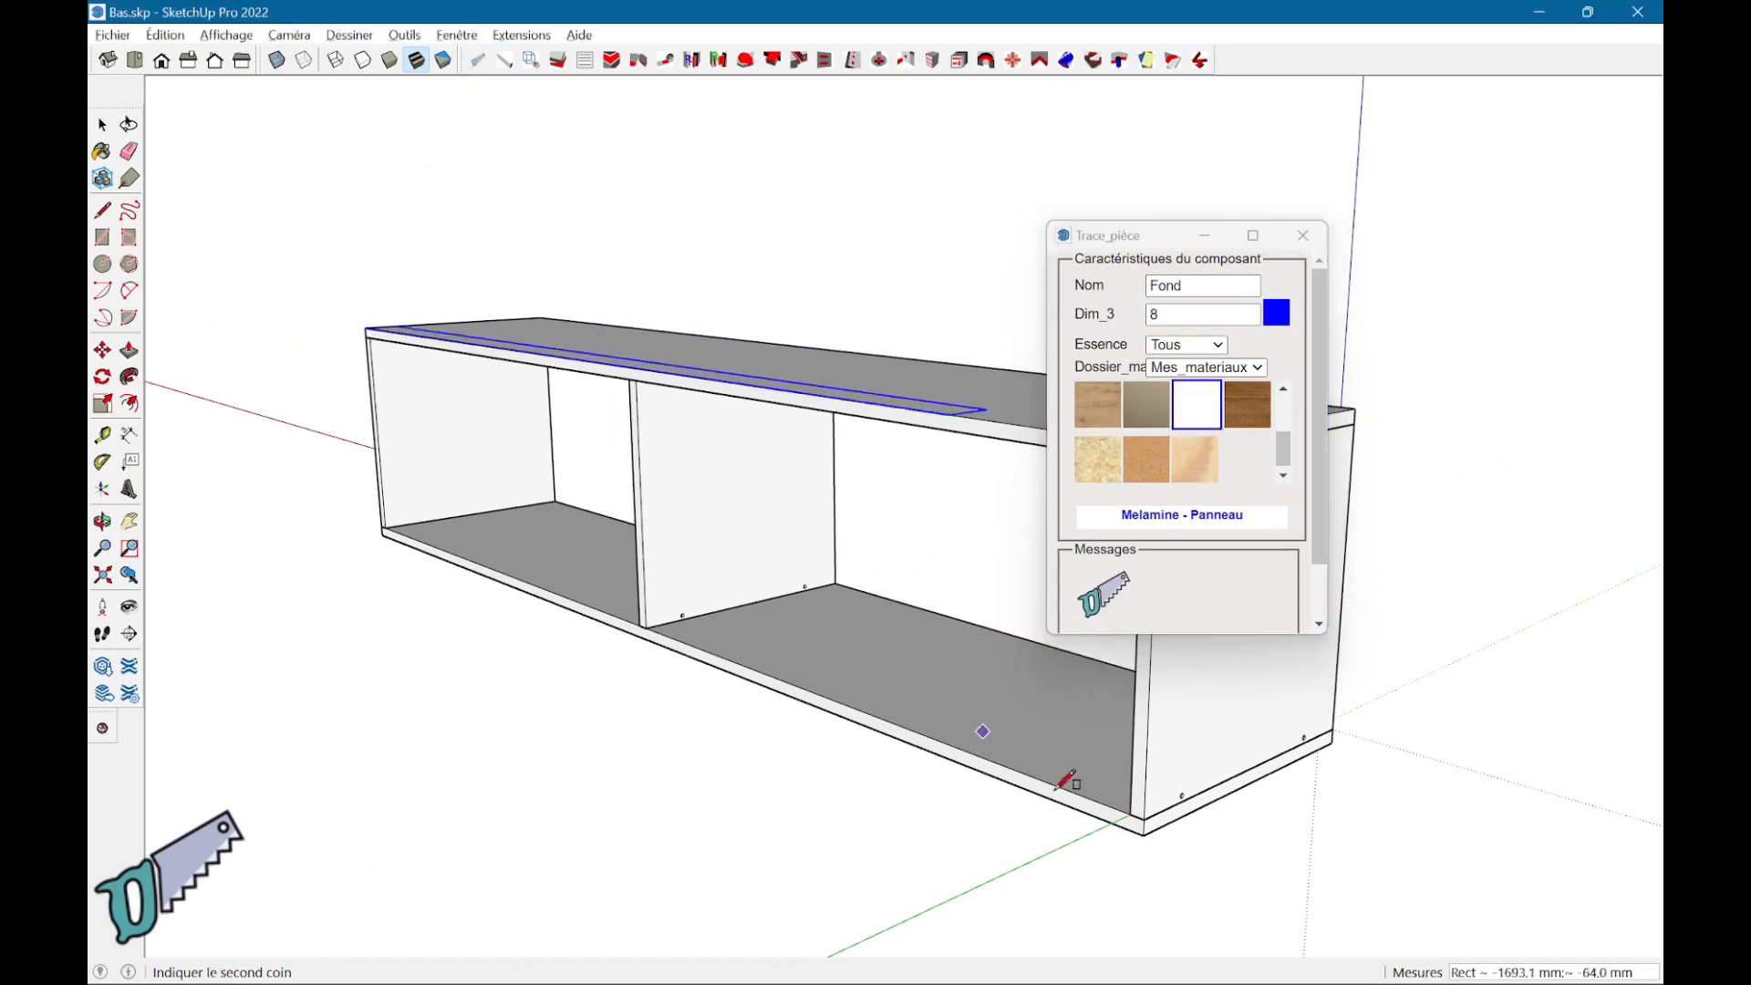
- Trace the Fond corner to corner over the whole back of the cabinet, with its thickness outward, and quit tracing
click(1144, 832)
click(1087, 861)
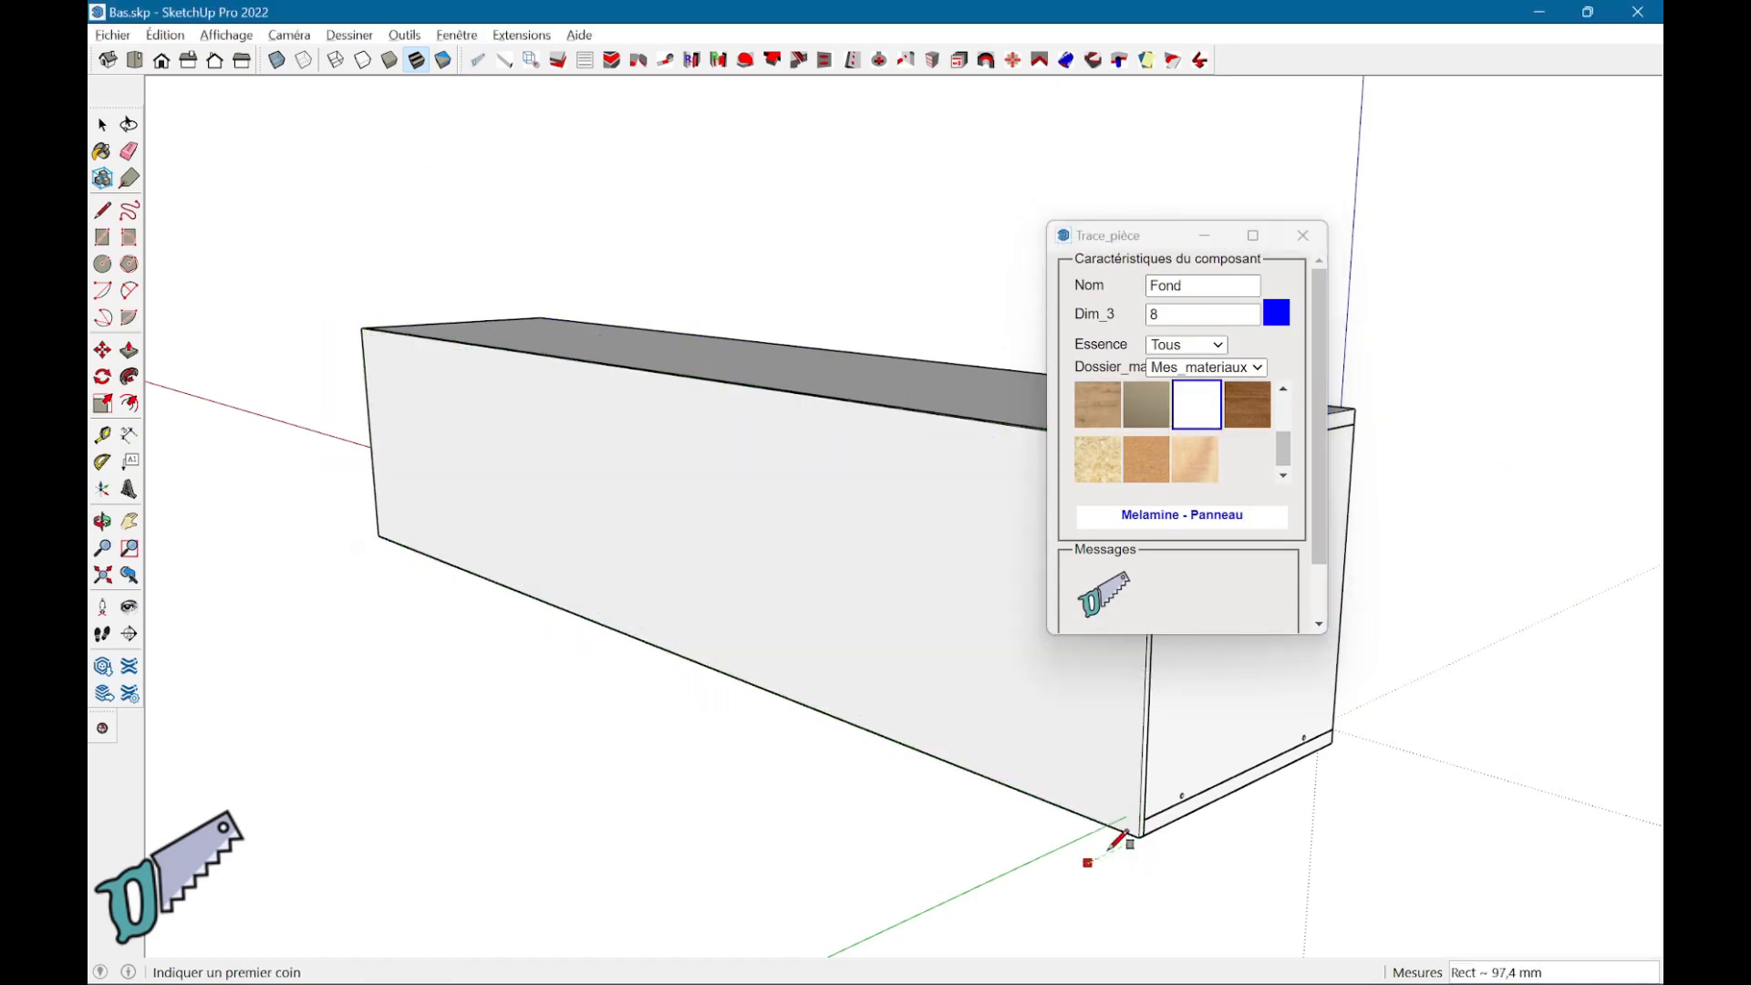
scroll(1210, 532, down, 2)
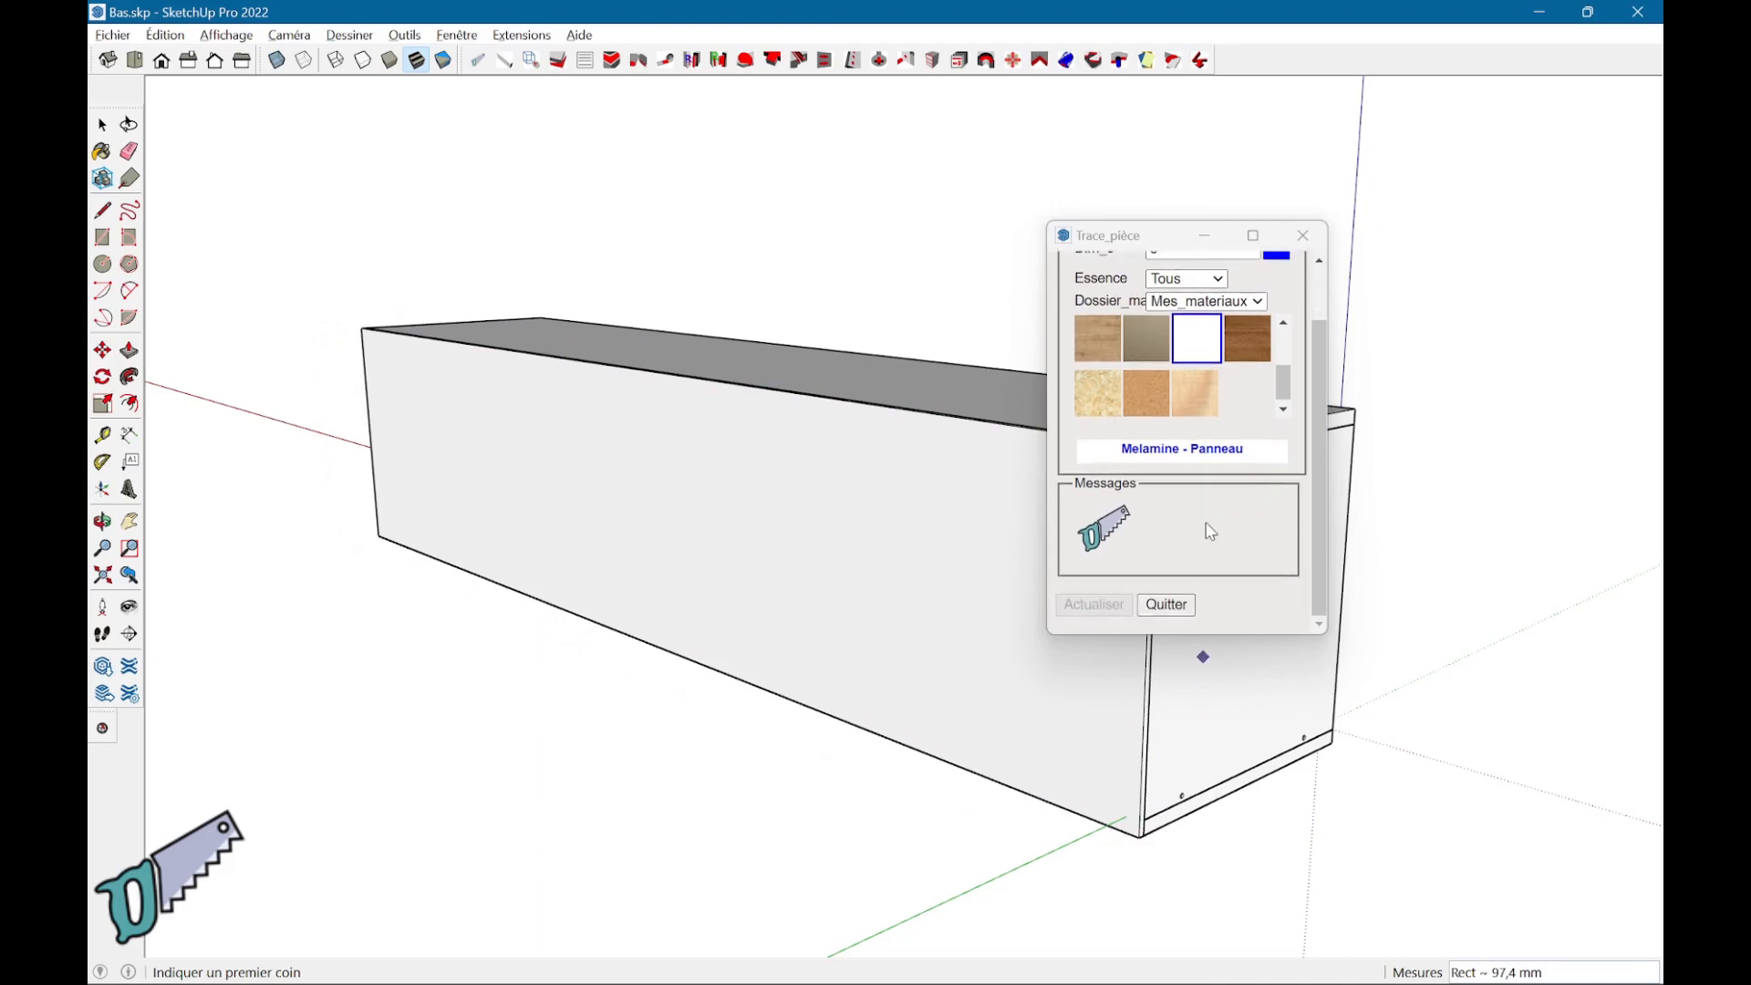
click(1167, 605)
middle_drag(1201, 602, 1262, 676)
key(space)
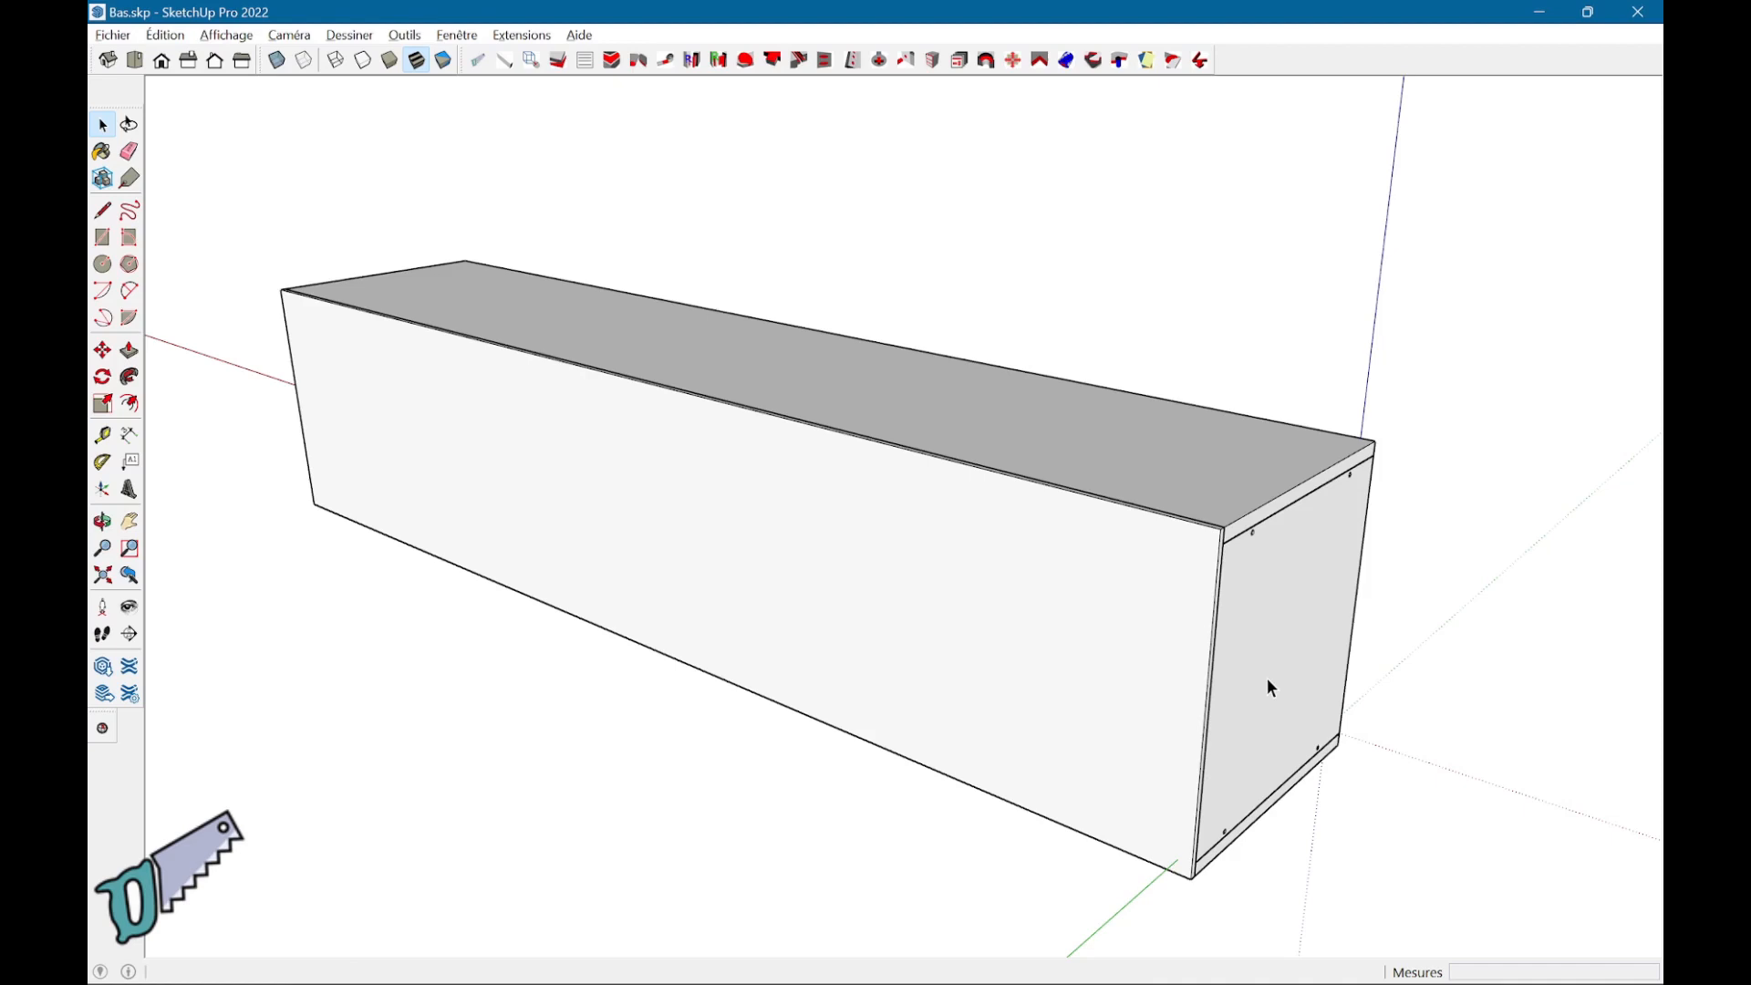
- Set up the screw assembly with Torx screws, type 4x30, at 9,5 mm from the edge with direct drilling
click(882, 62)
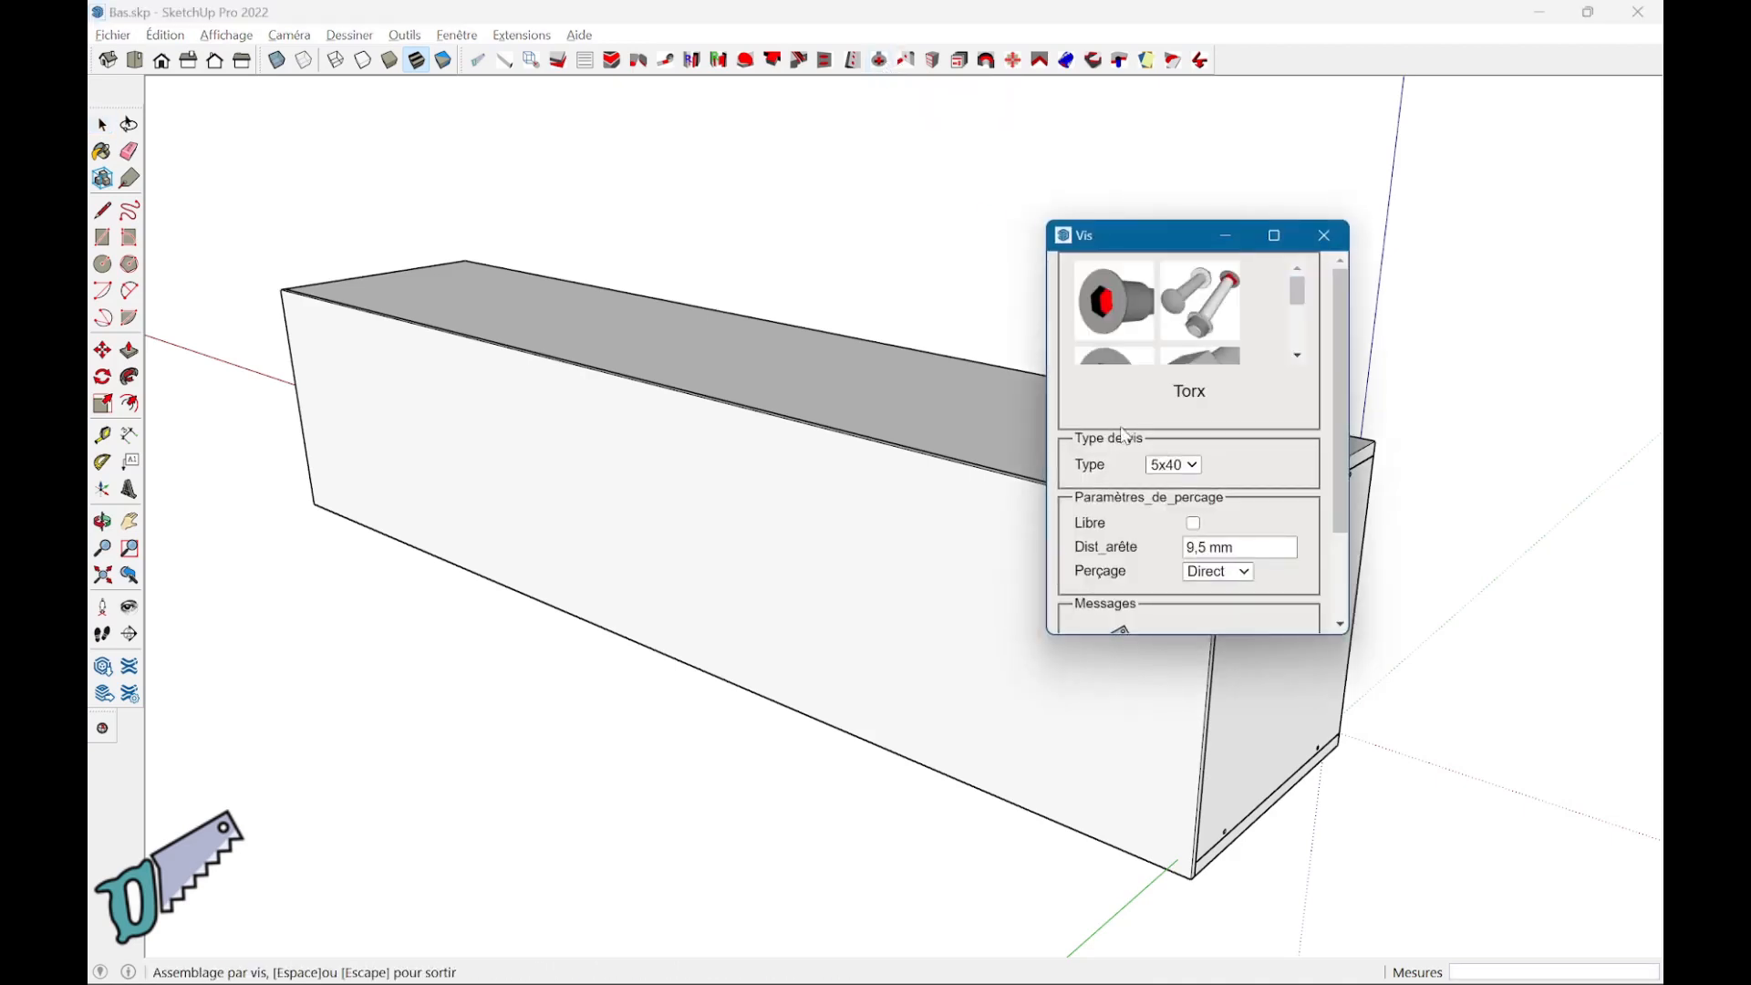
scroll(1162, 306, down, 1)
scroll(1163, 306, up, 2)
scroll(1163, 305, down, 2)
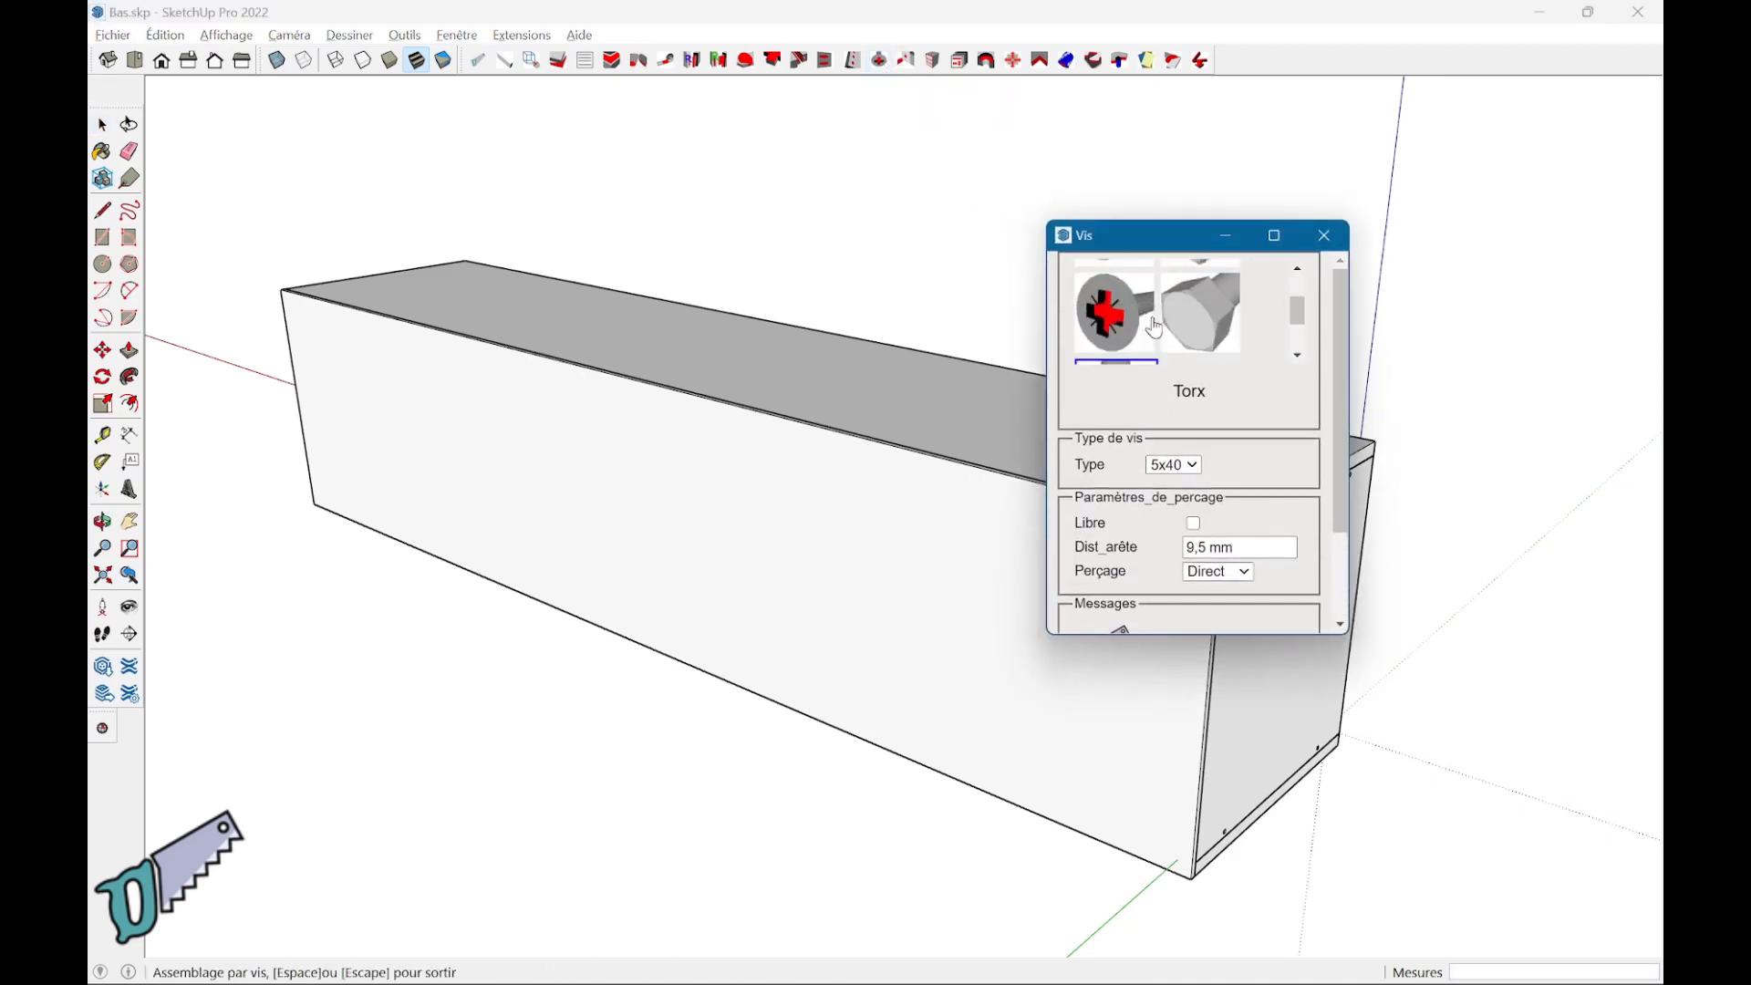
click(1133, 329)
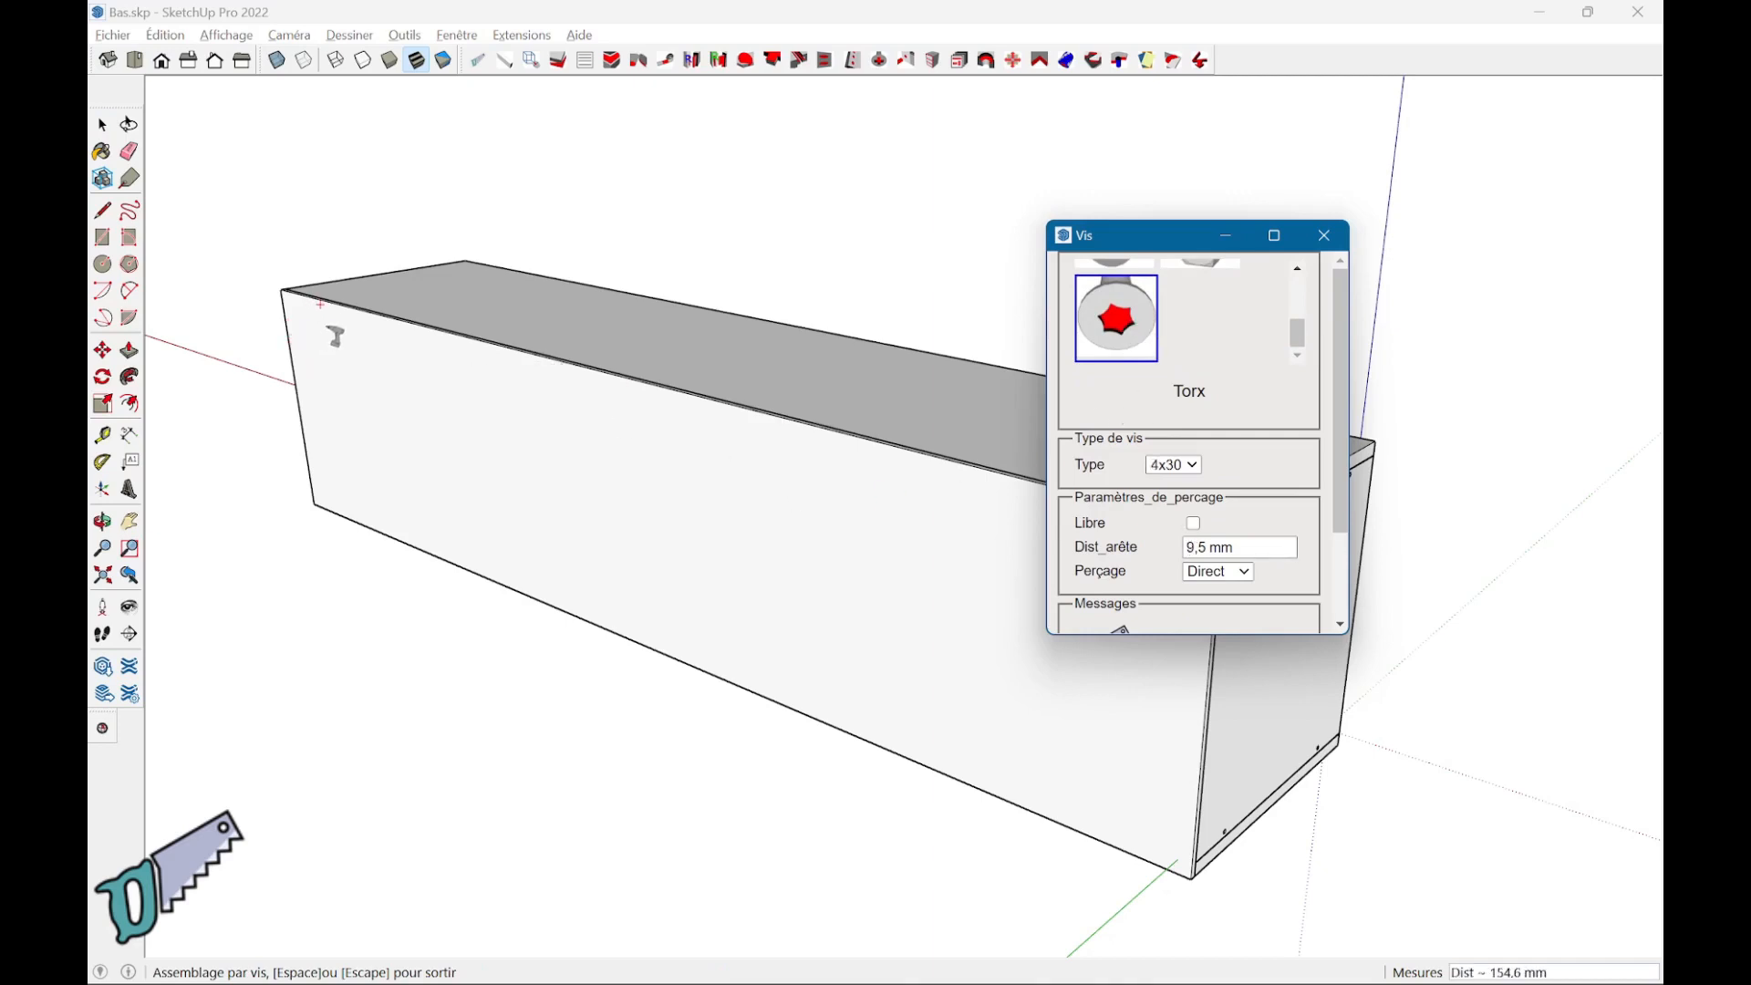
- Place the screws along the back panel's four edges and over the middle Montant, entering a 50 mm distance, and quit the screw command
middle_drag(336, 338, 339, 335)
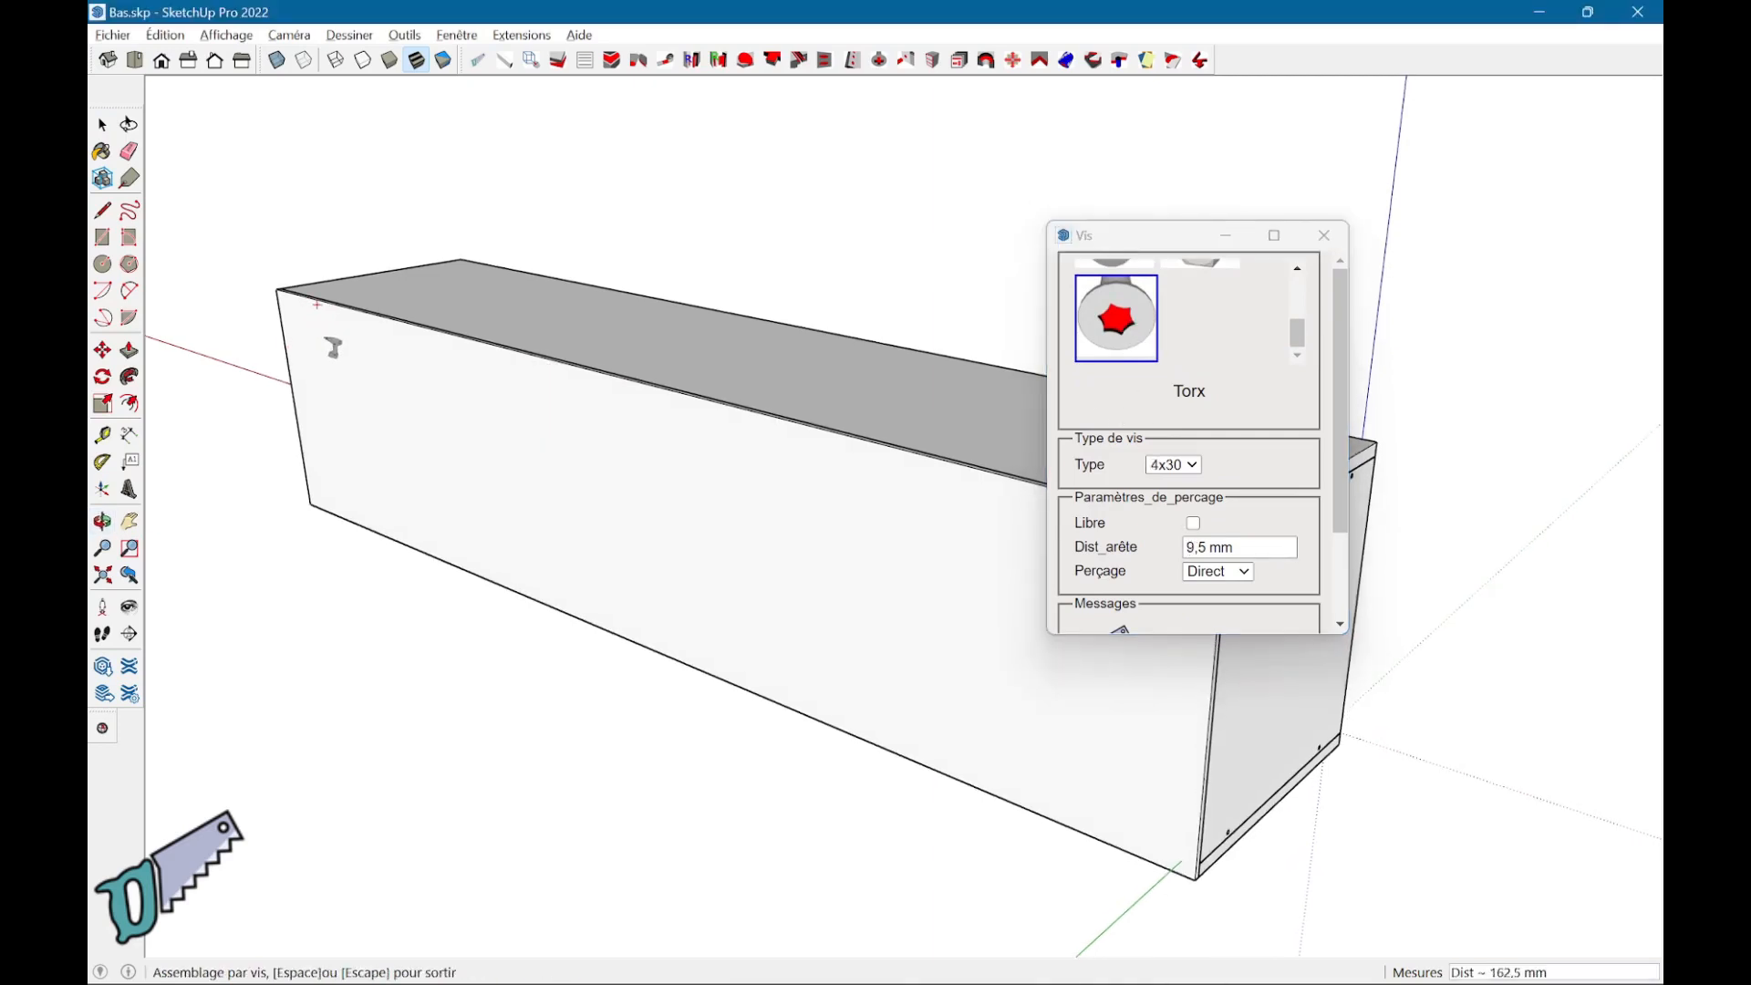
text(50)
key(Return)
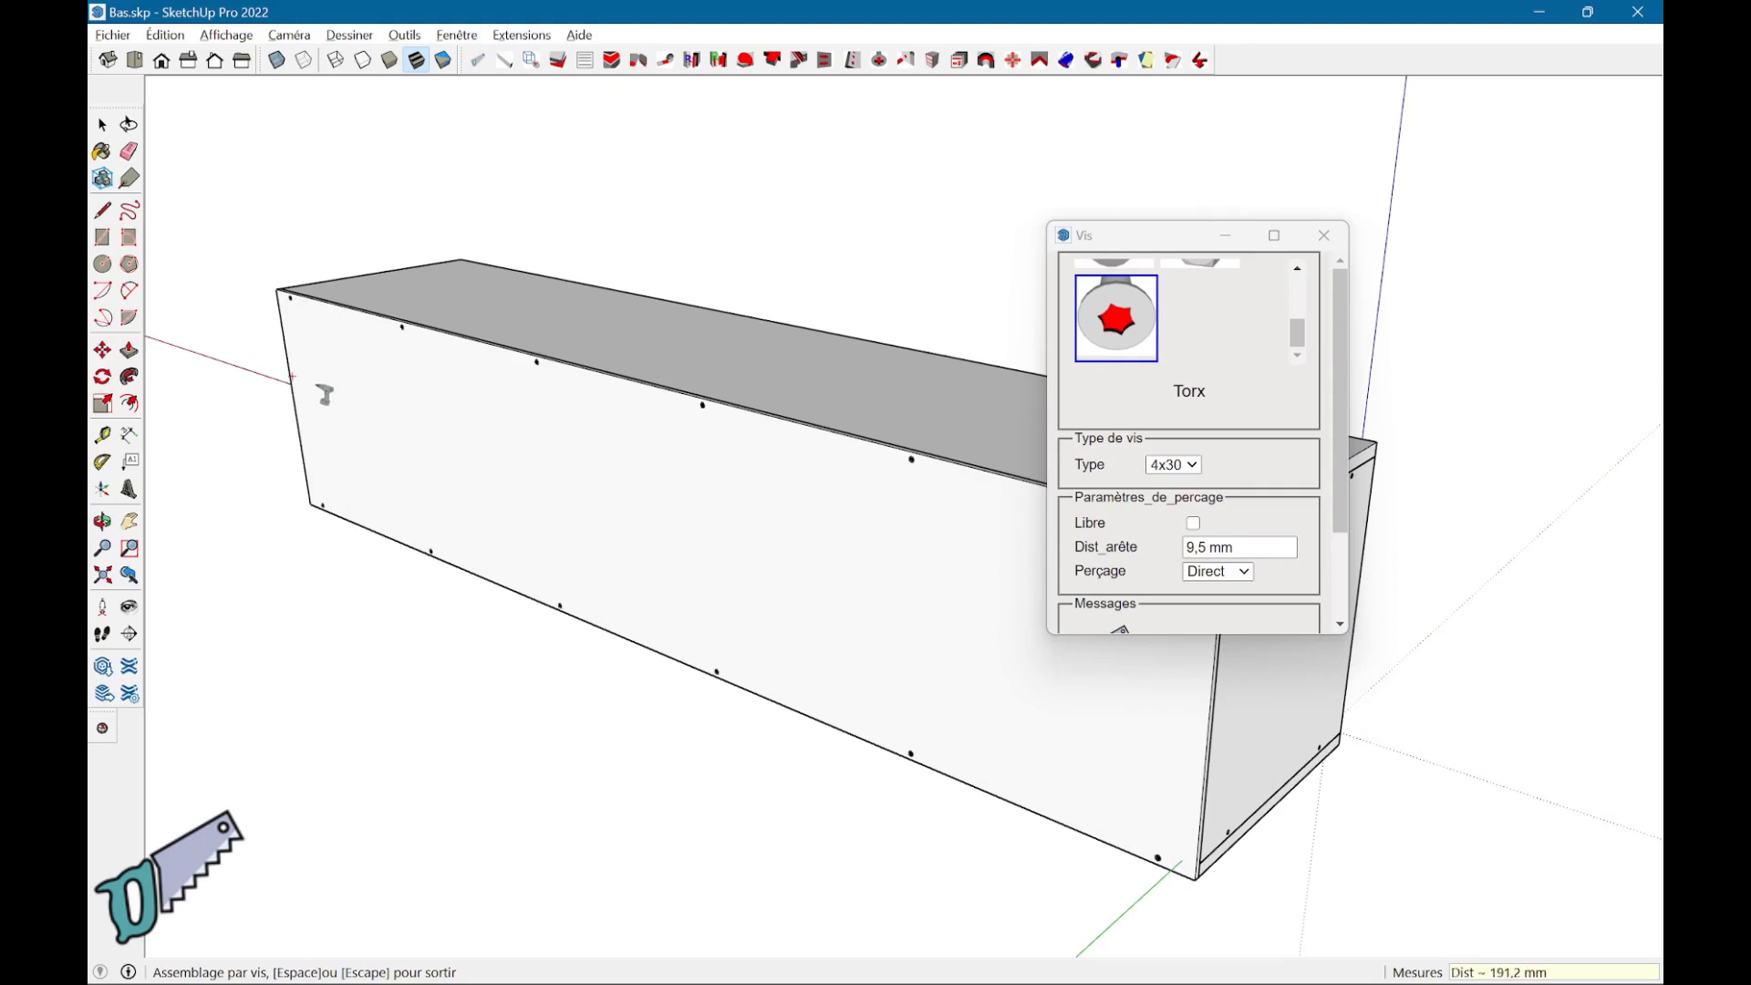
text(5)
scroll(653, 558, up, 3)
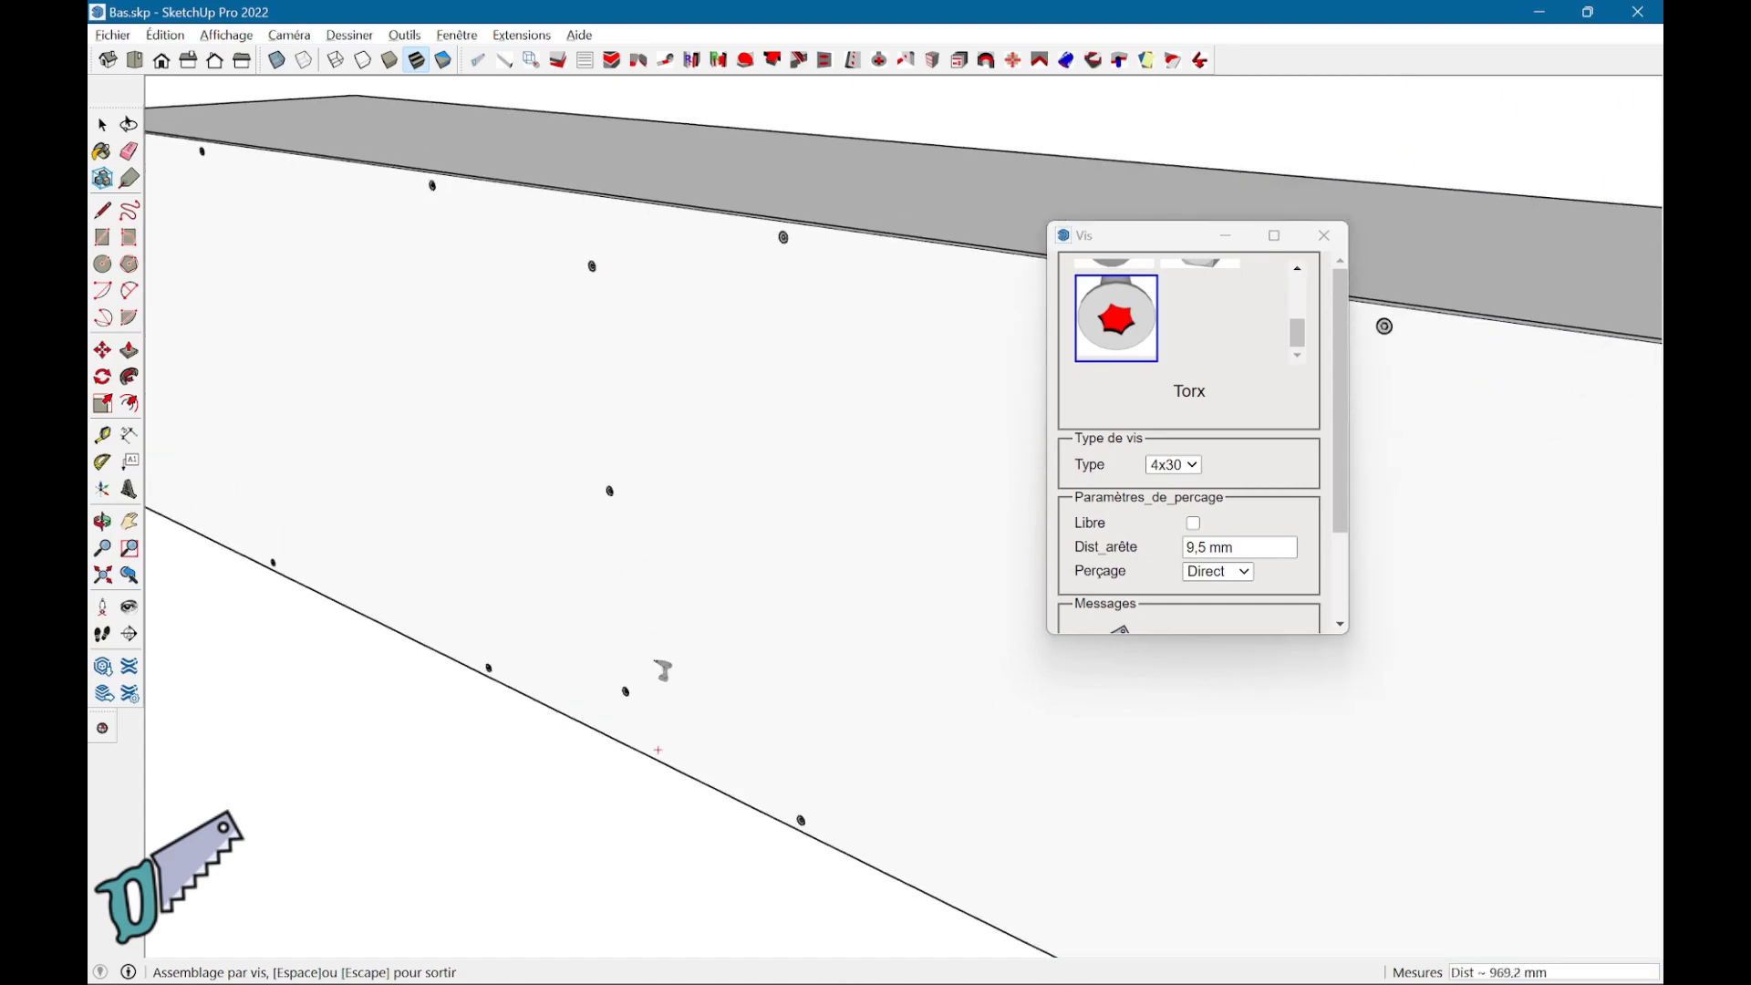
scroll(650, 703, down, 1)
scroll(651, 703, down, 5)
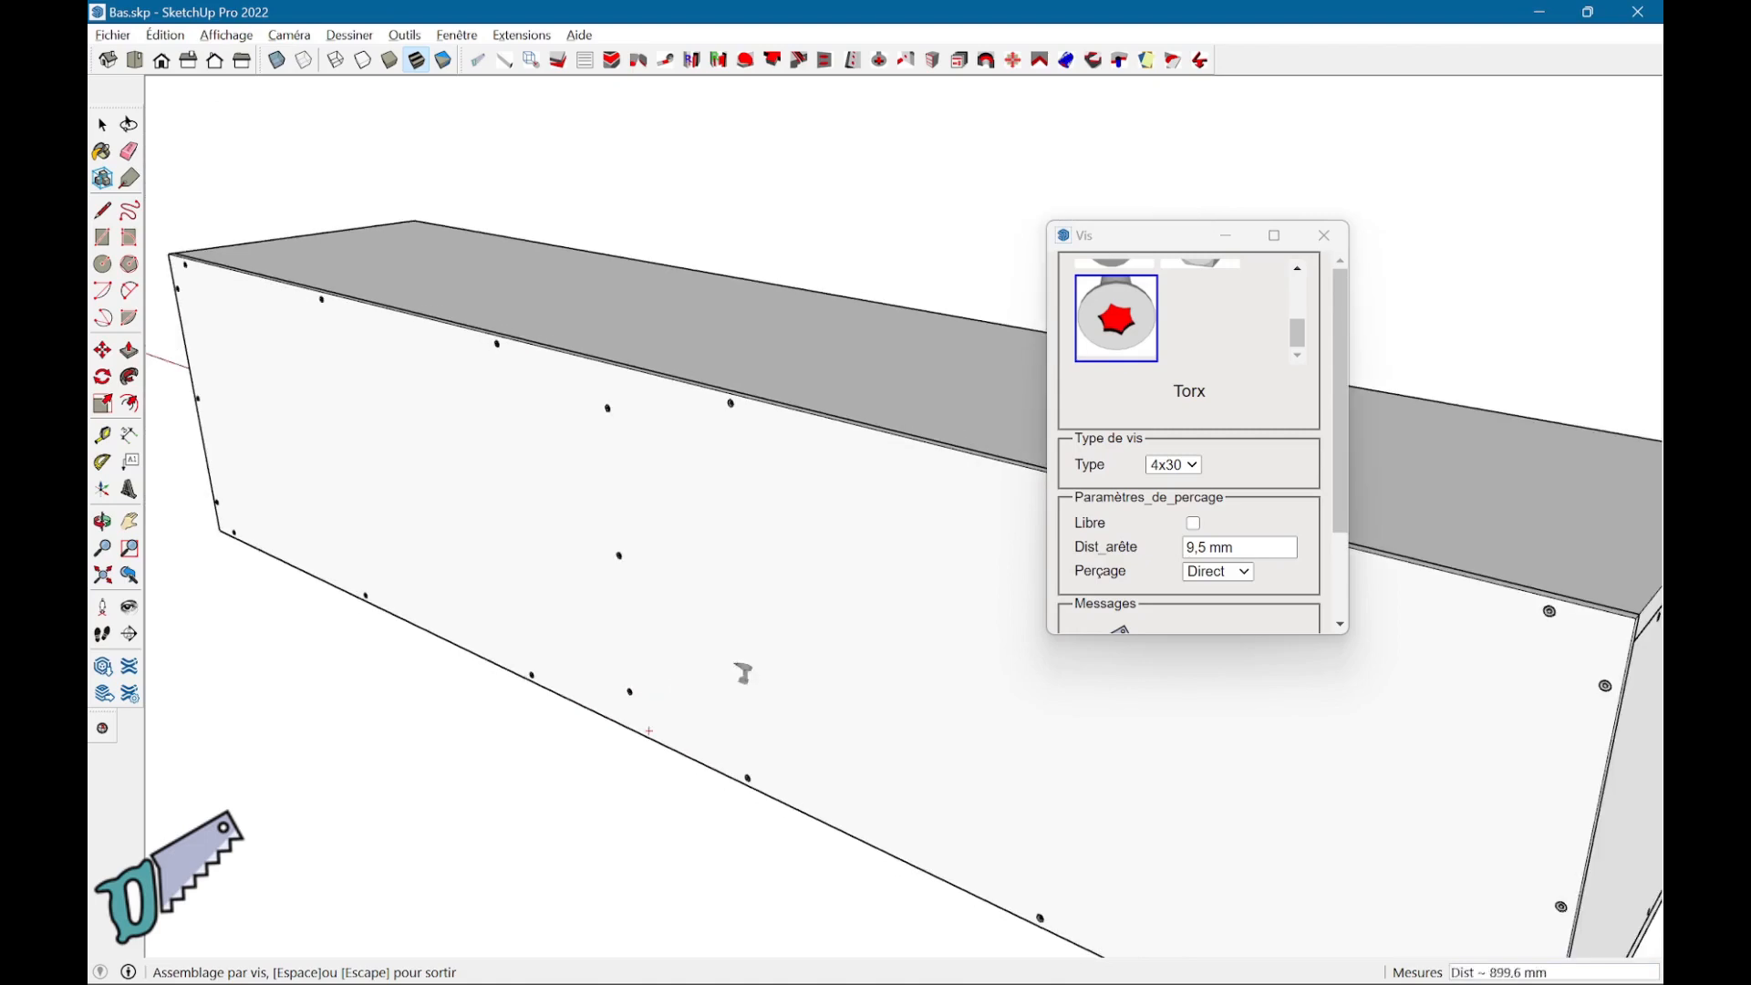
middle_drag(1192, 828, 977, 829)
scroll(495, 743, up, 4)
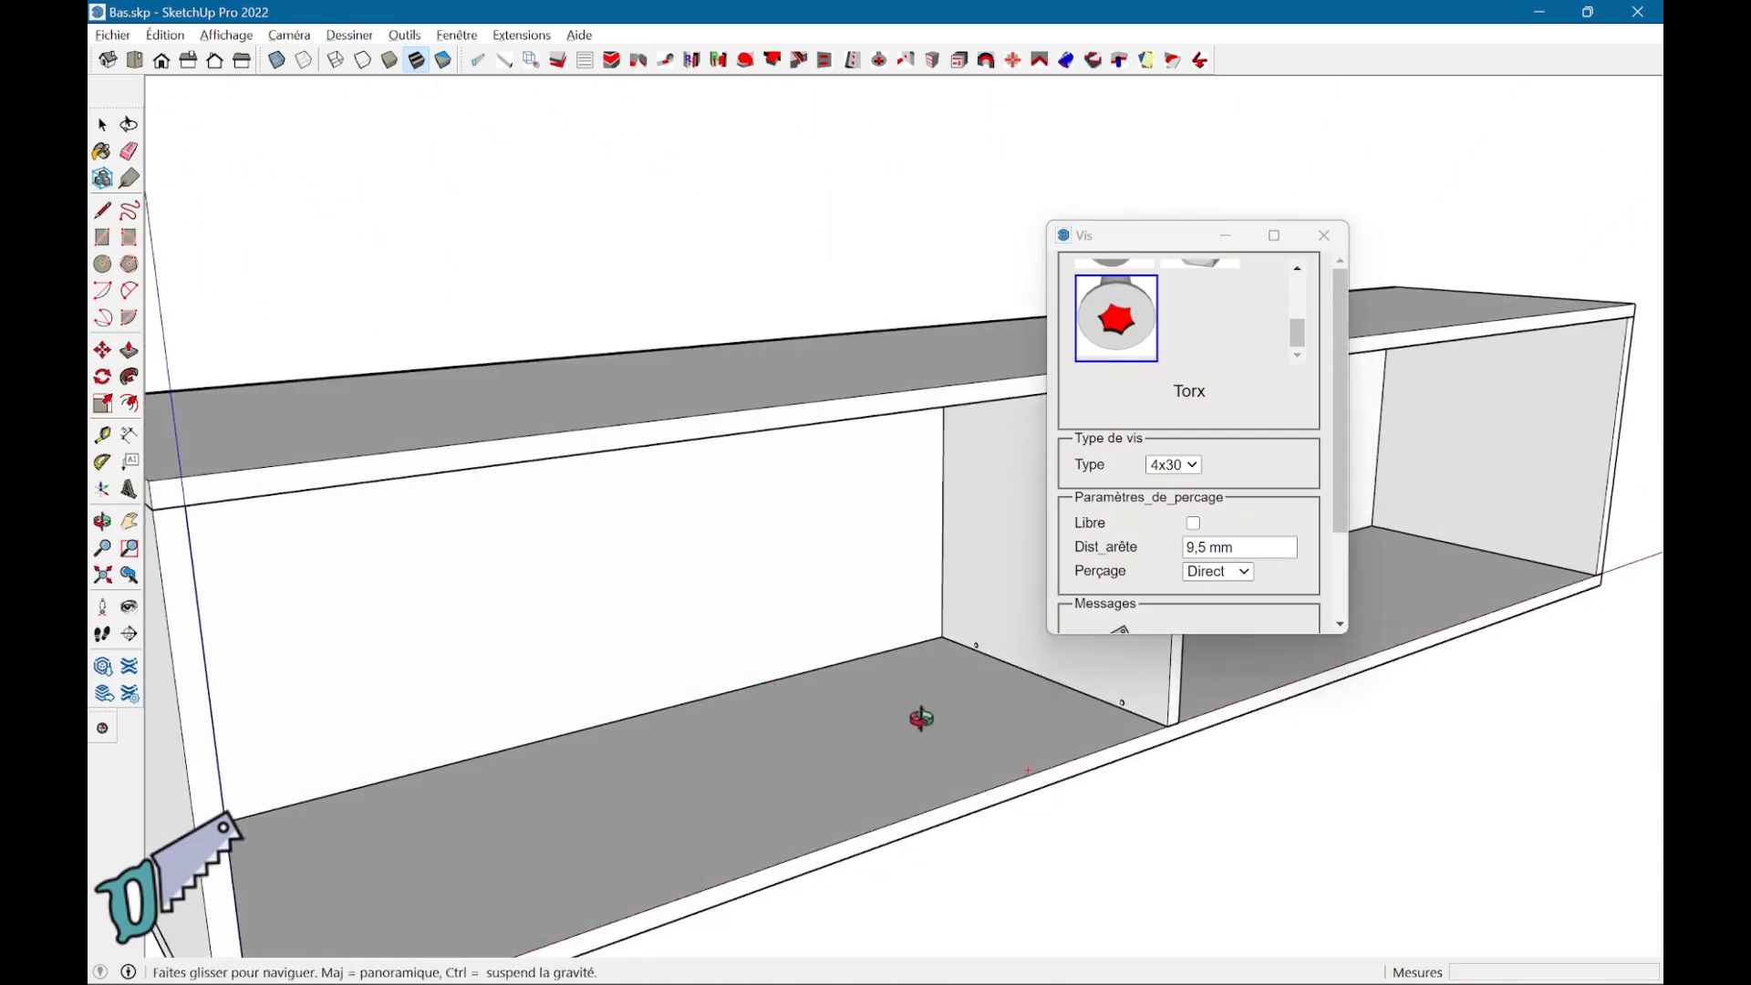
middle_drag(922, 723, 1012, 640)
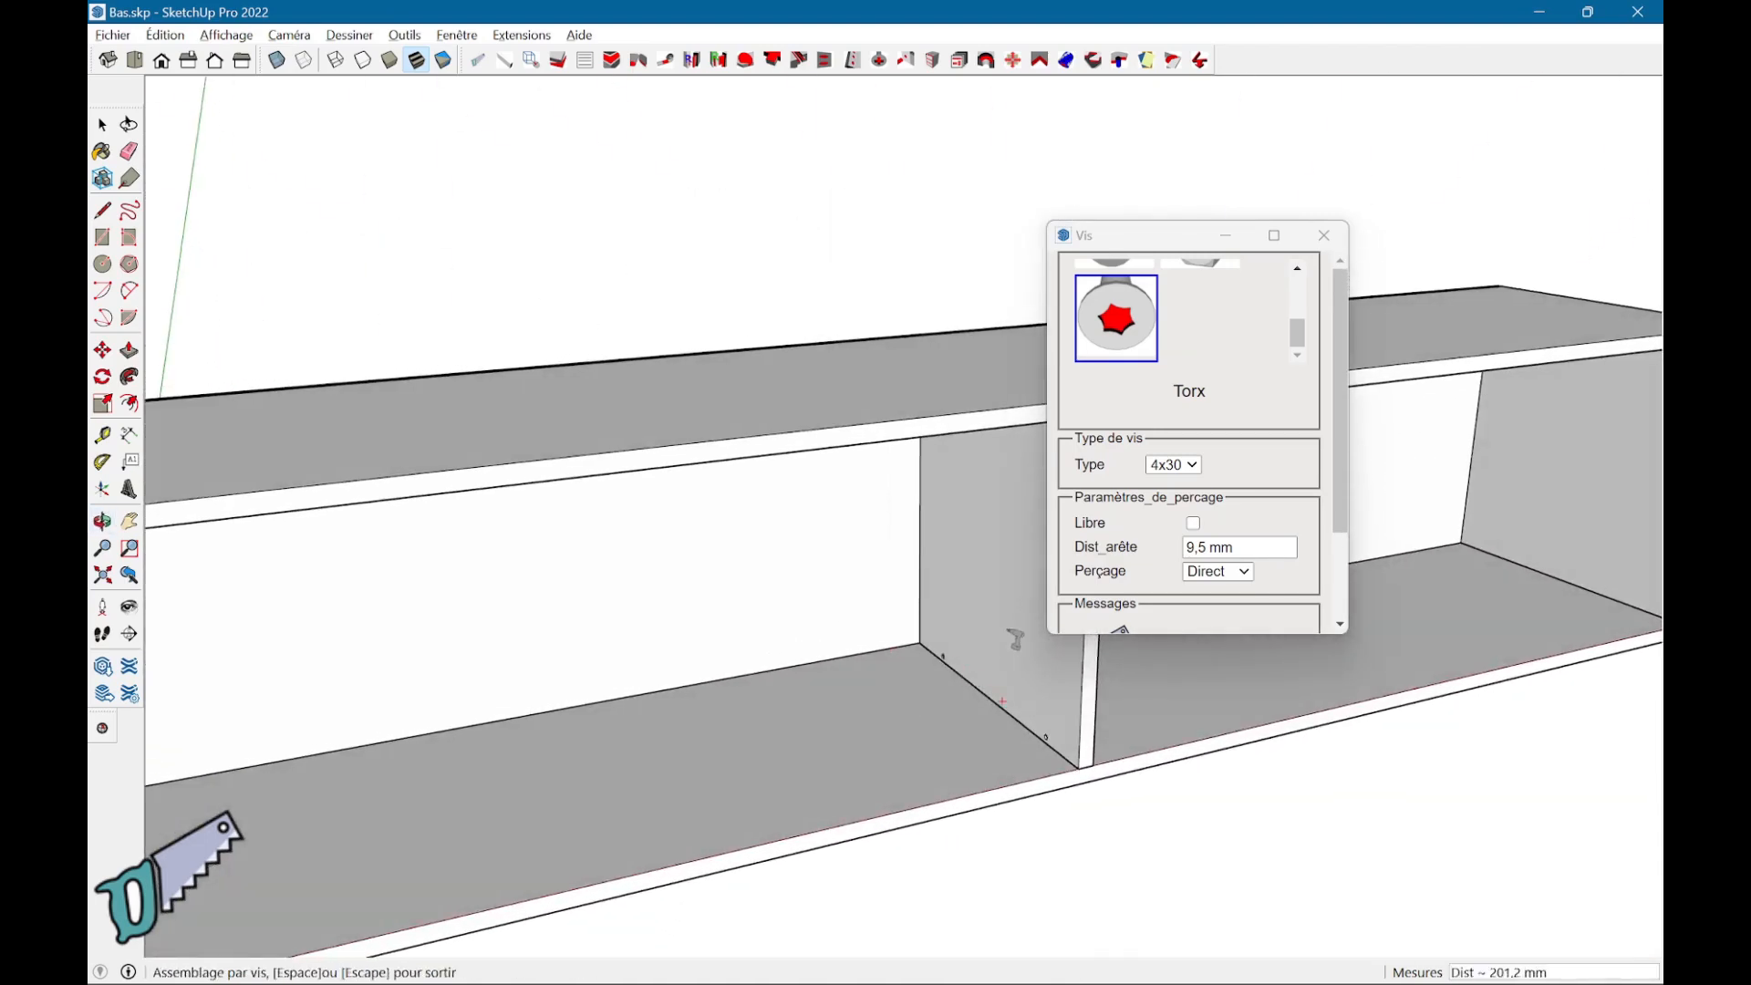
scroll(1195, 547, down, 2)
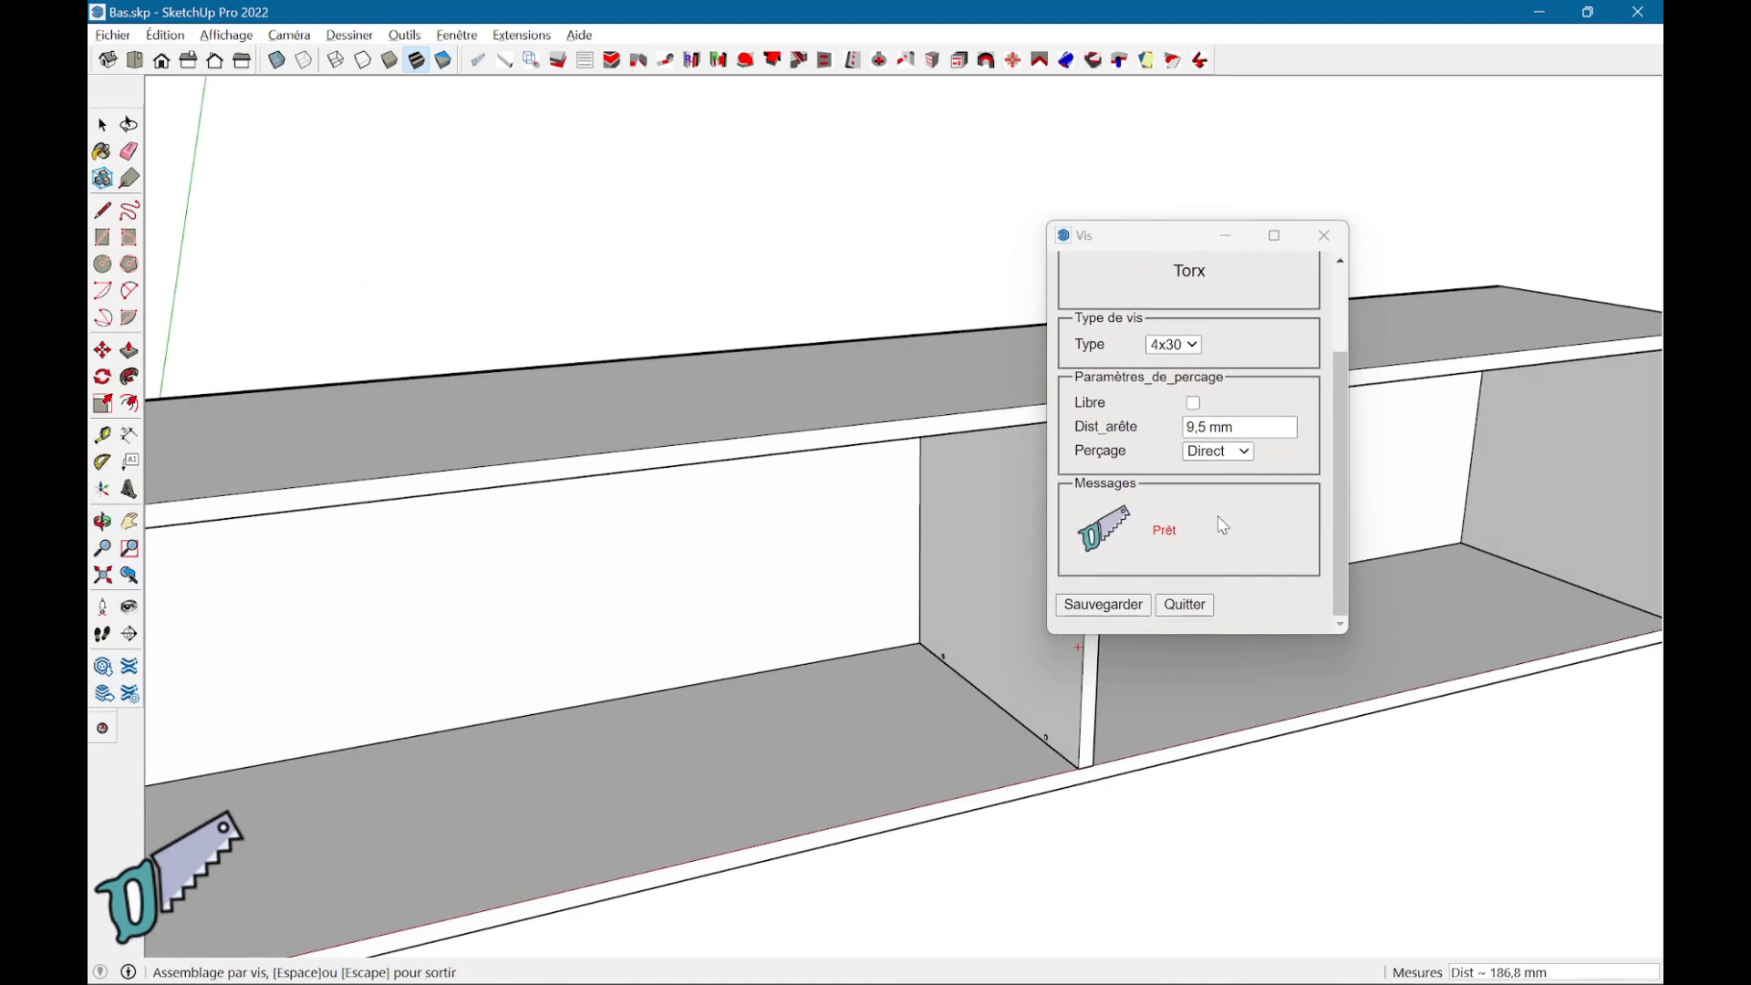
click(1188, 607)
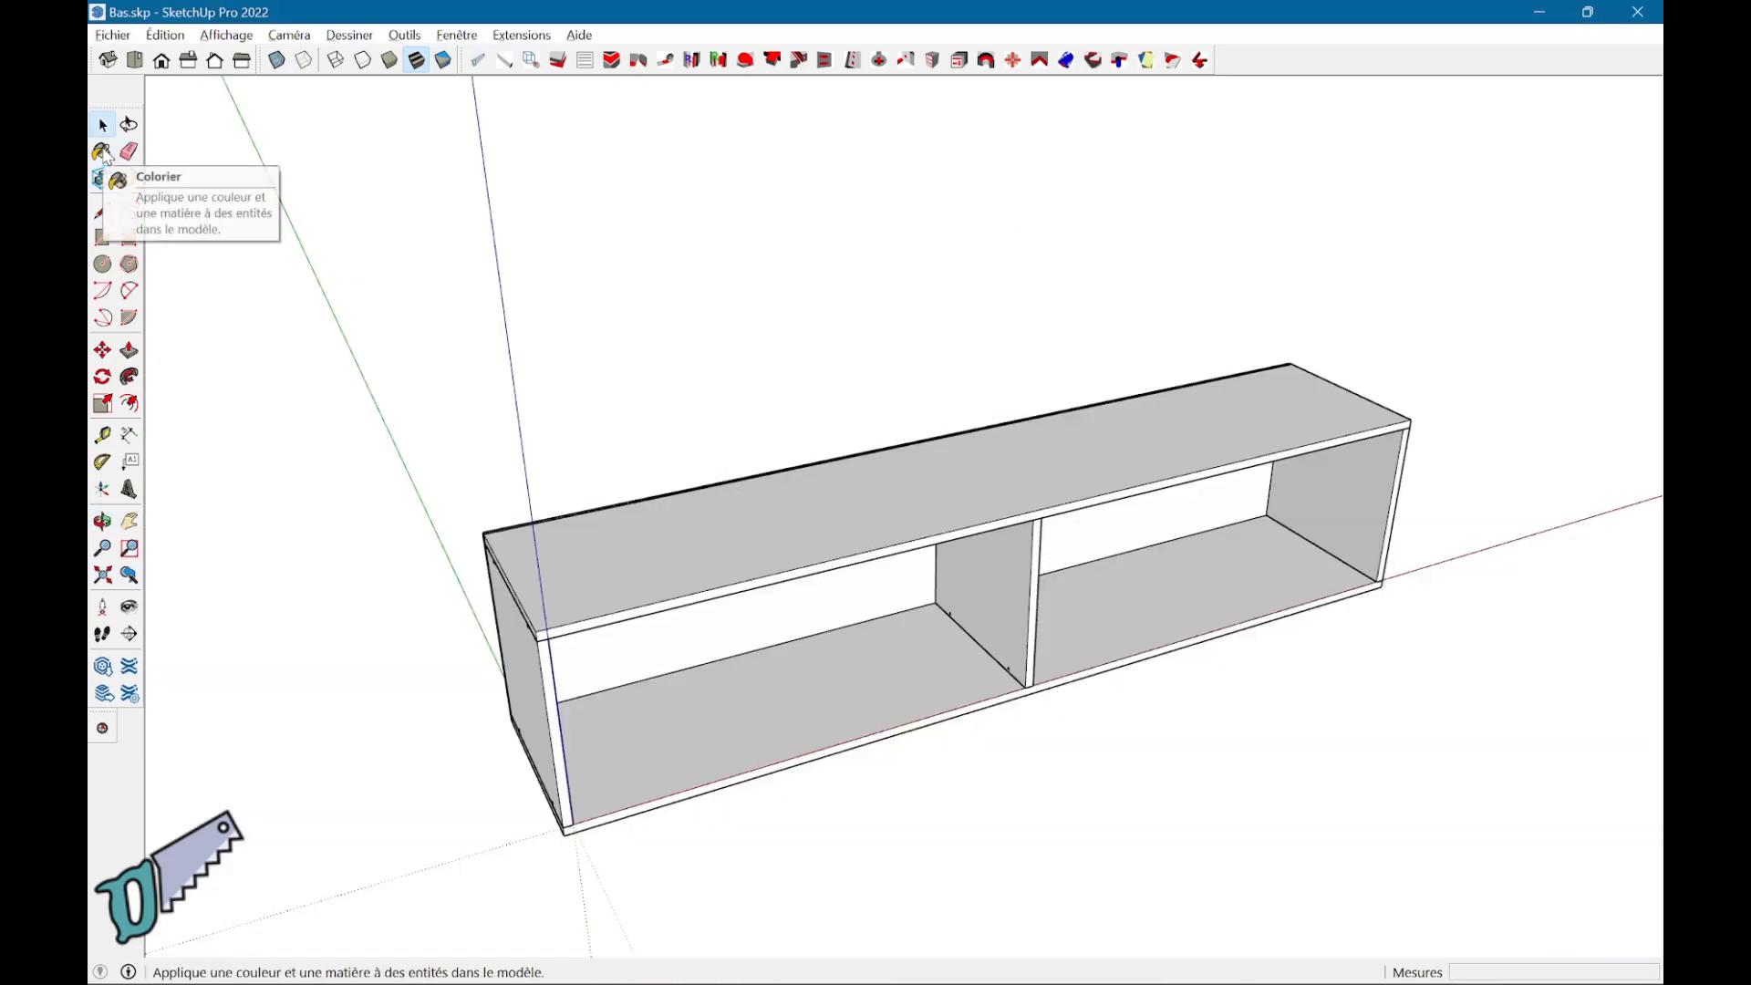
- Paint the upper Traverse with the Chene material from the Mes_materiaux collection
click(102, 152)
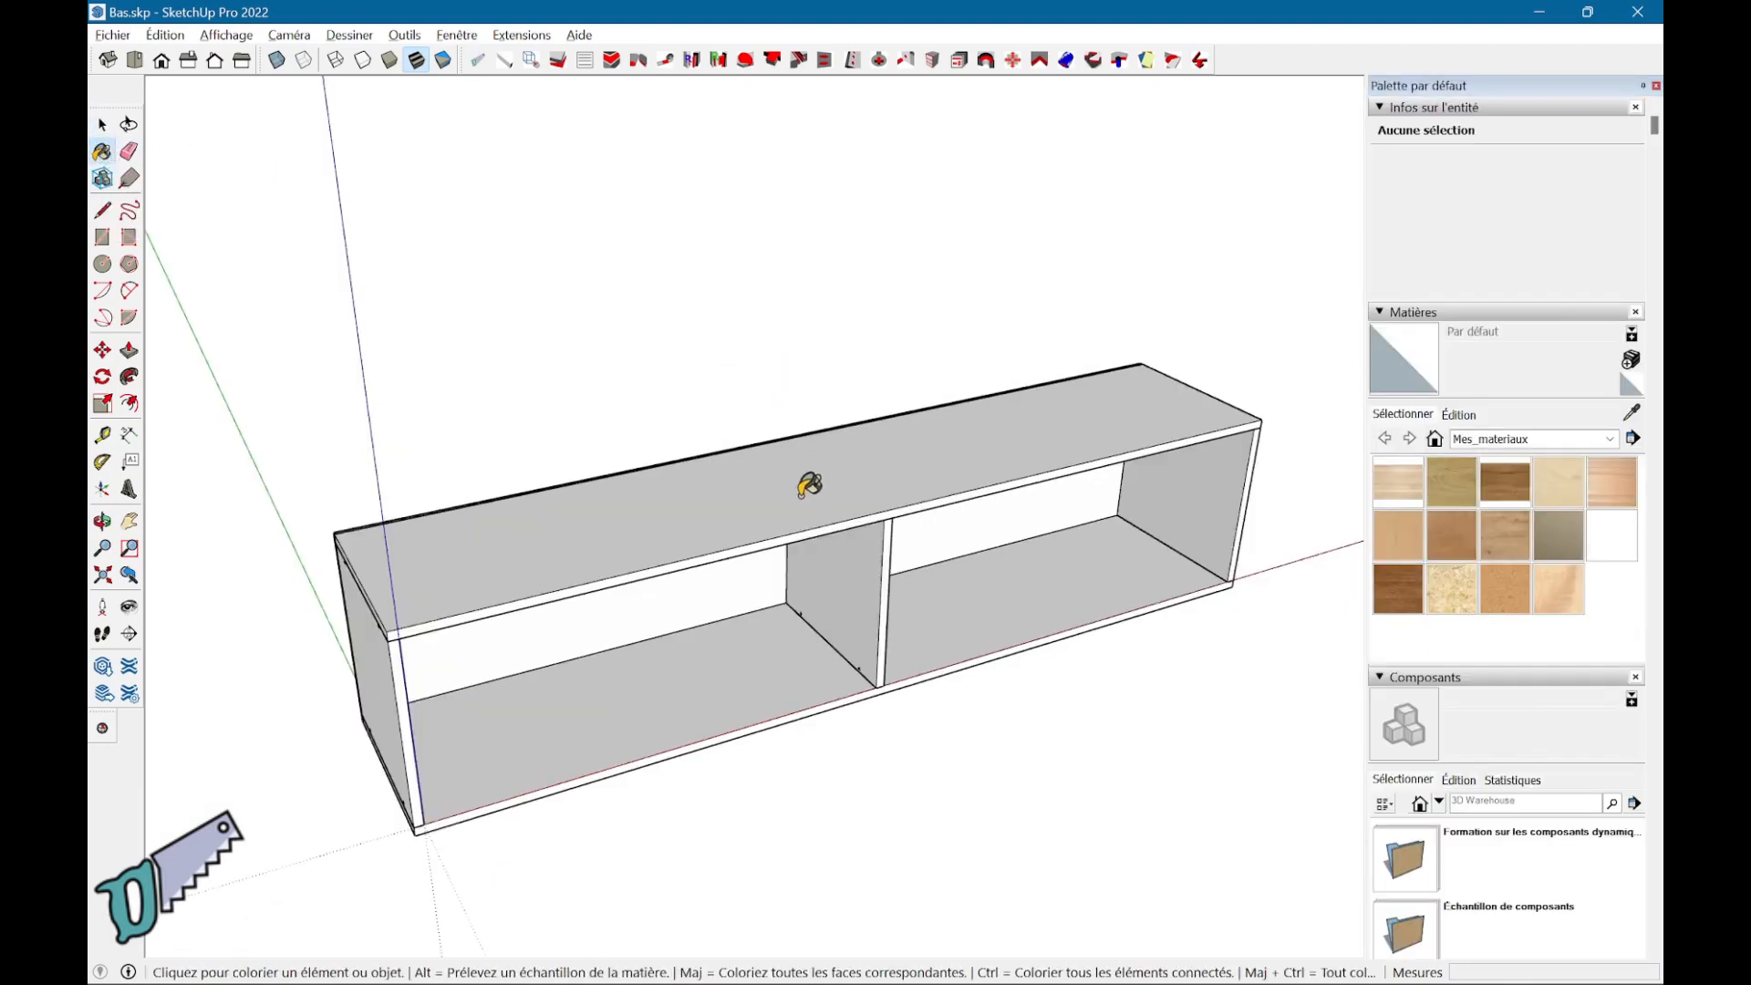
middle_drag(809, 485, 795, 511)
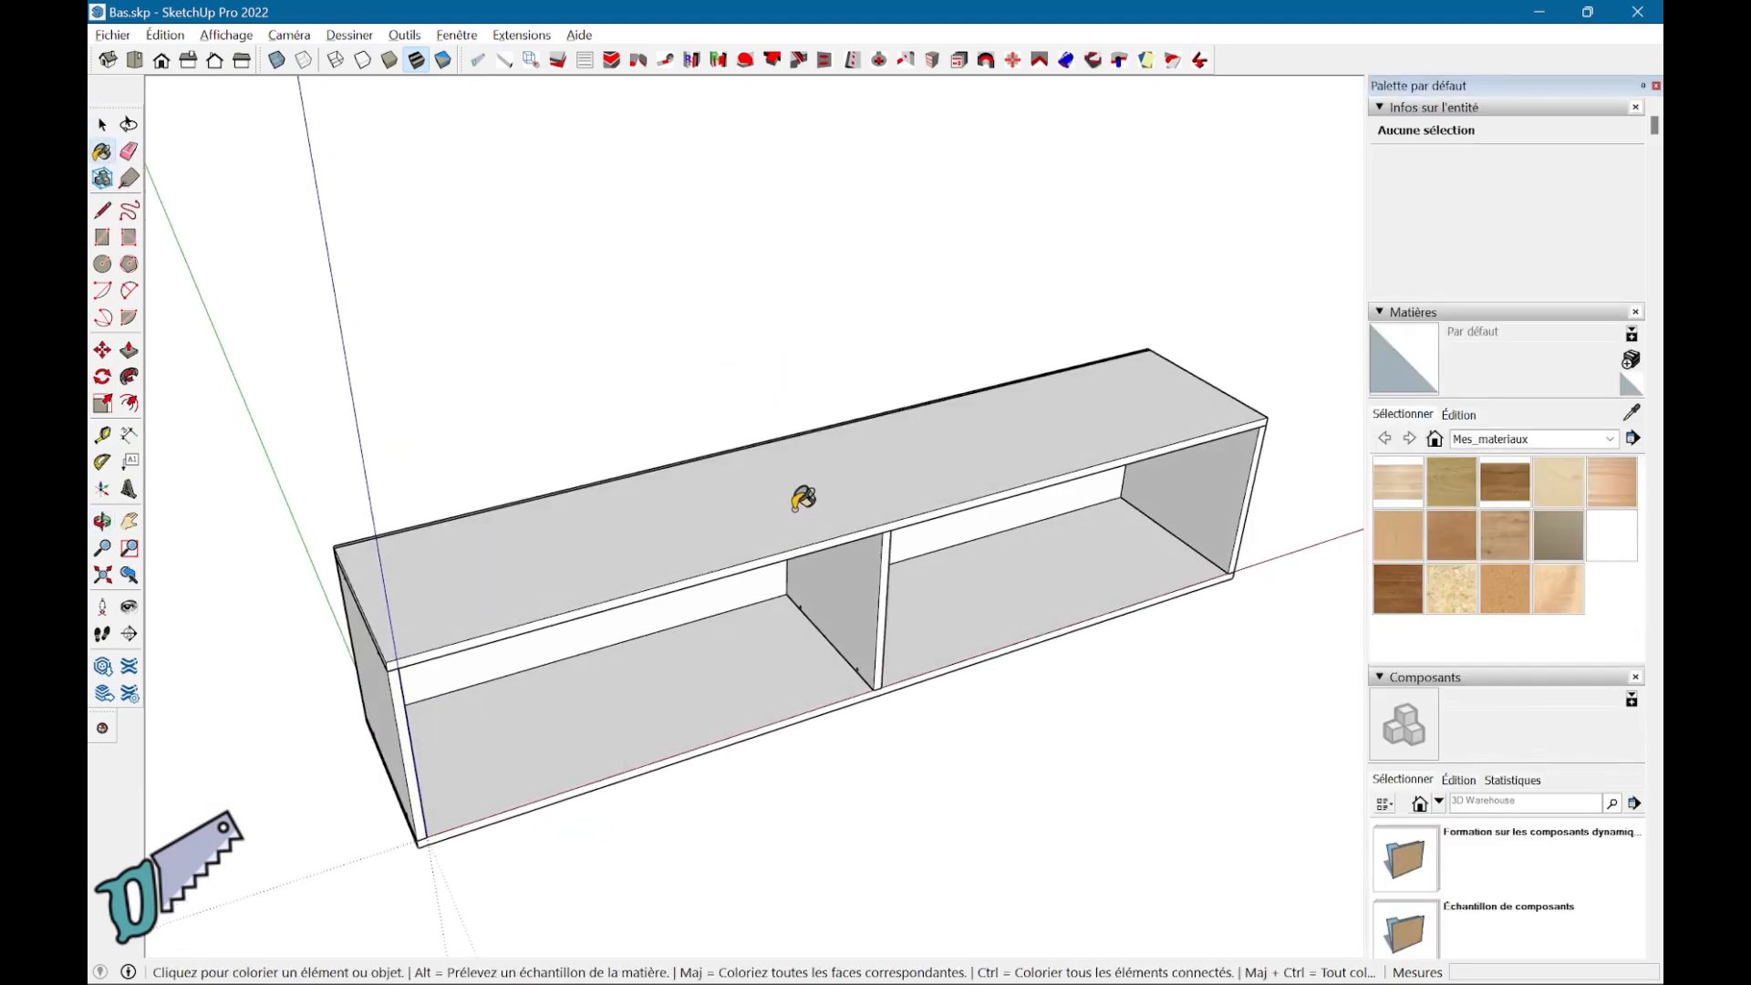
click(1472, 479)
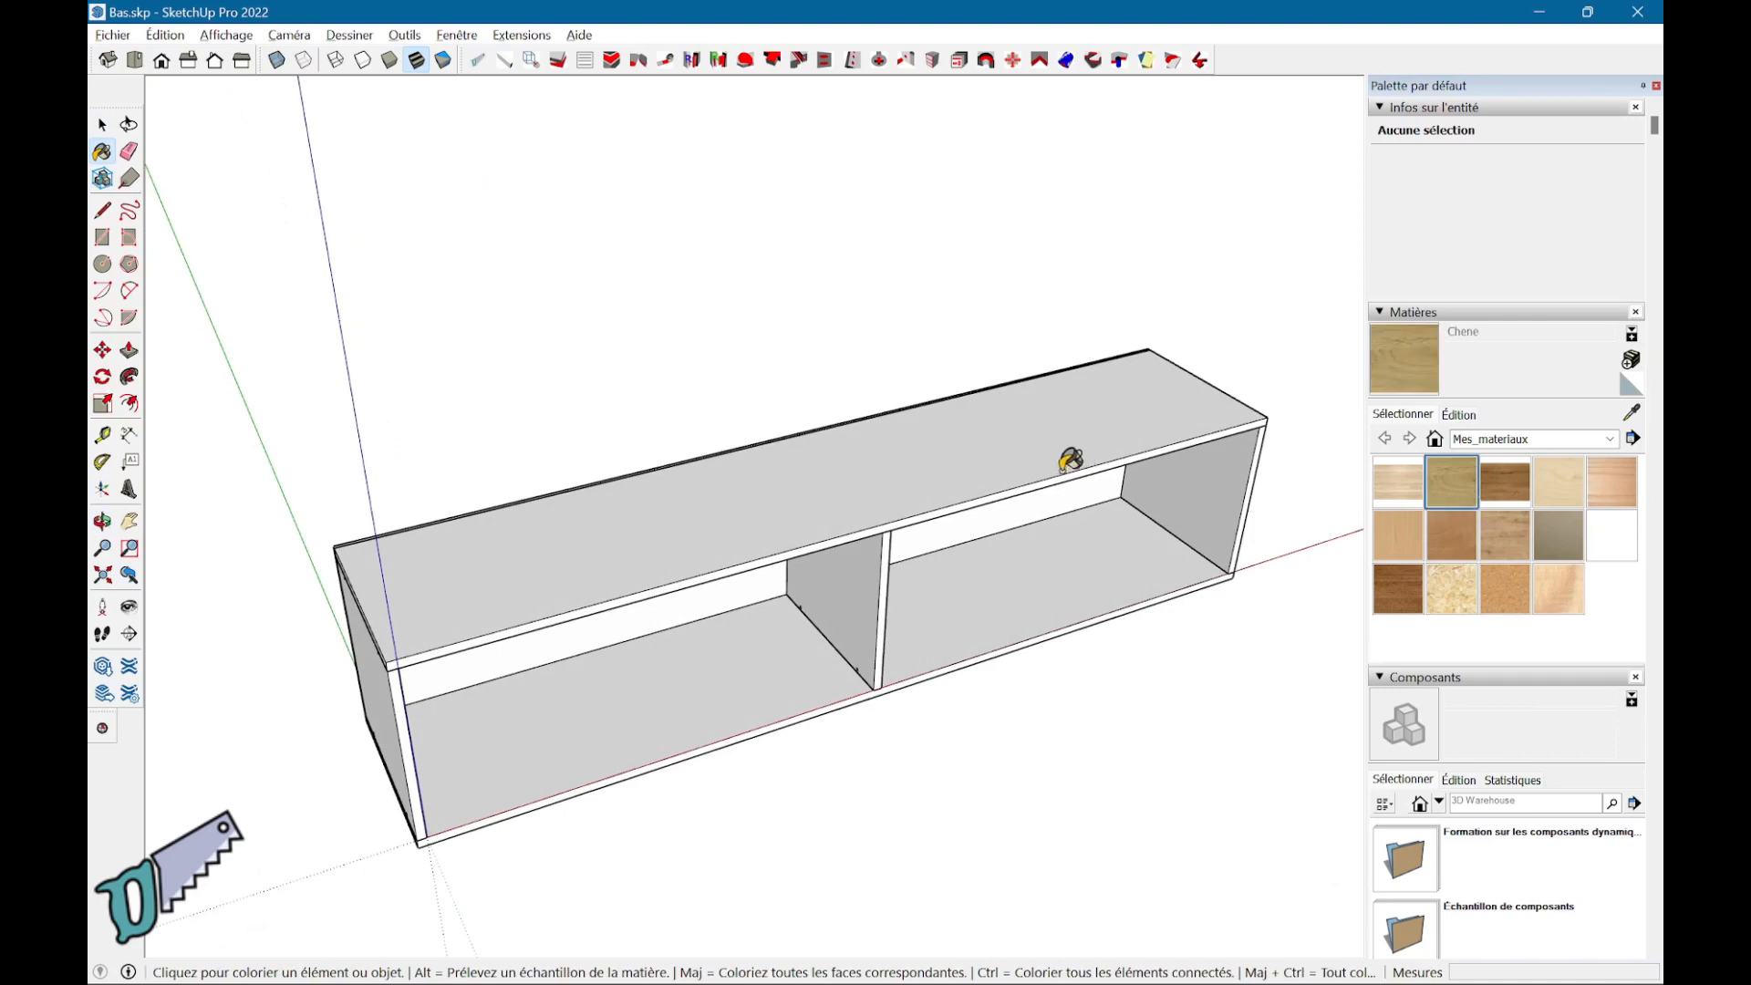
click(1030, 455)
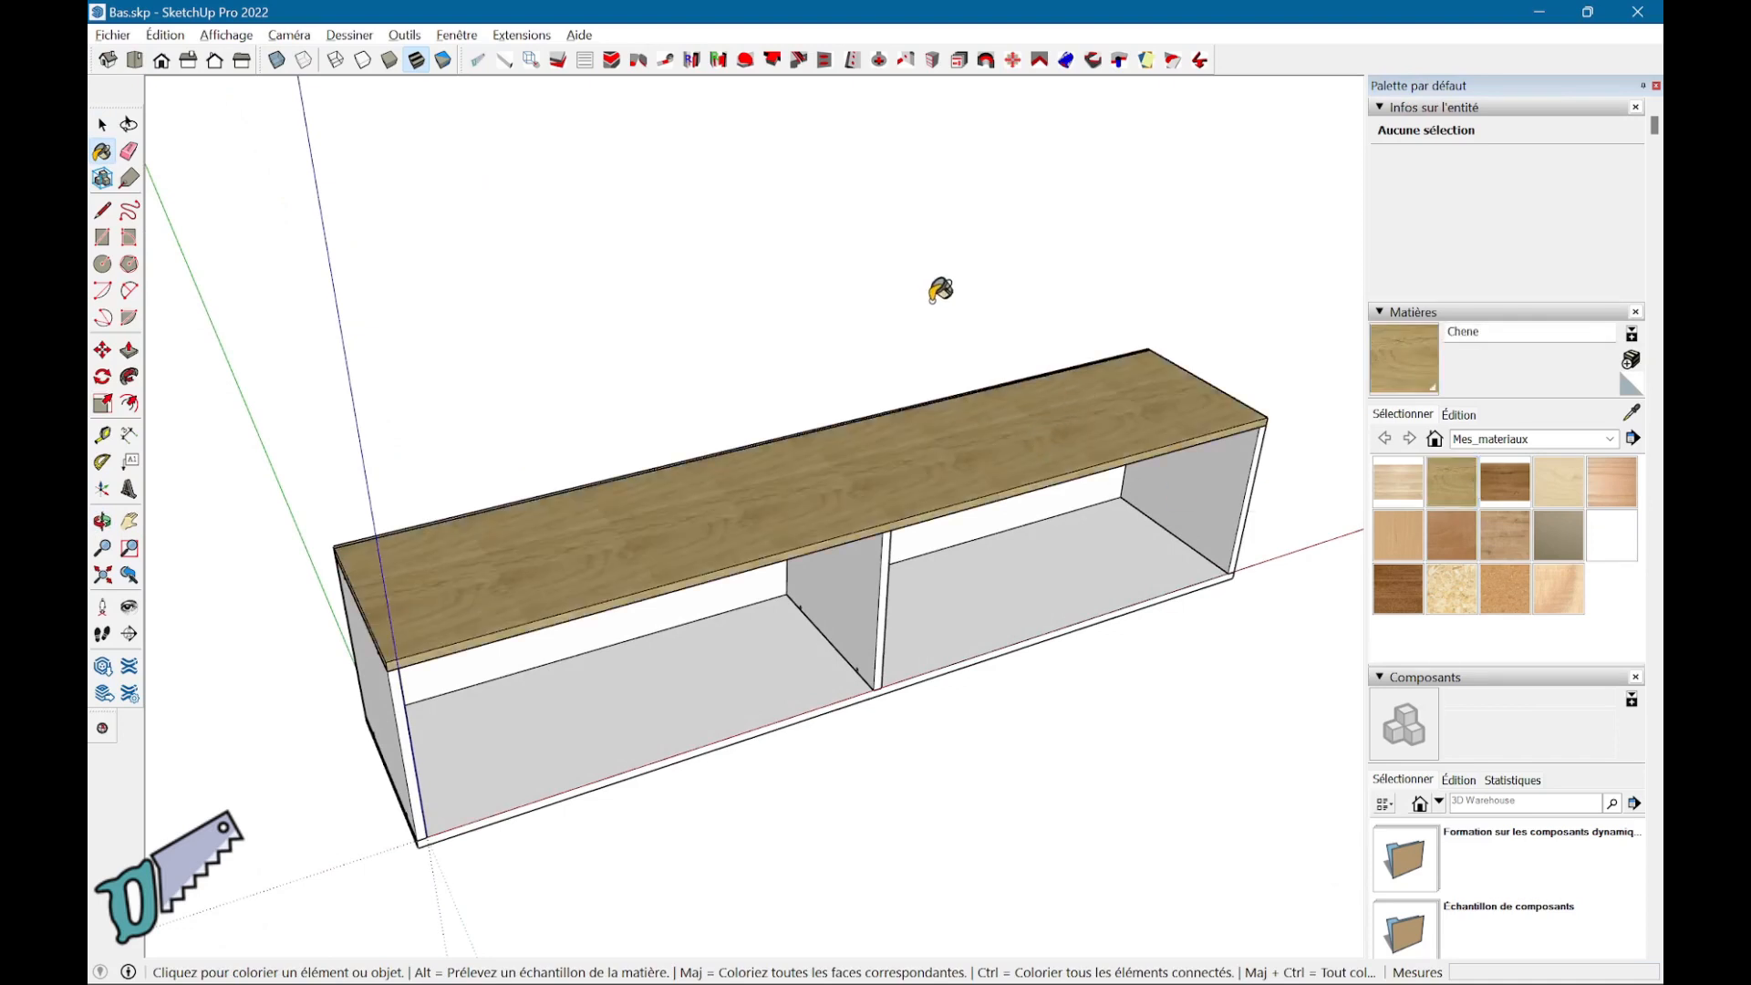
key(space)
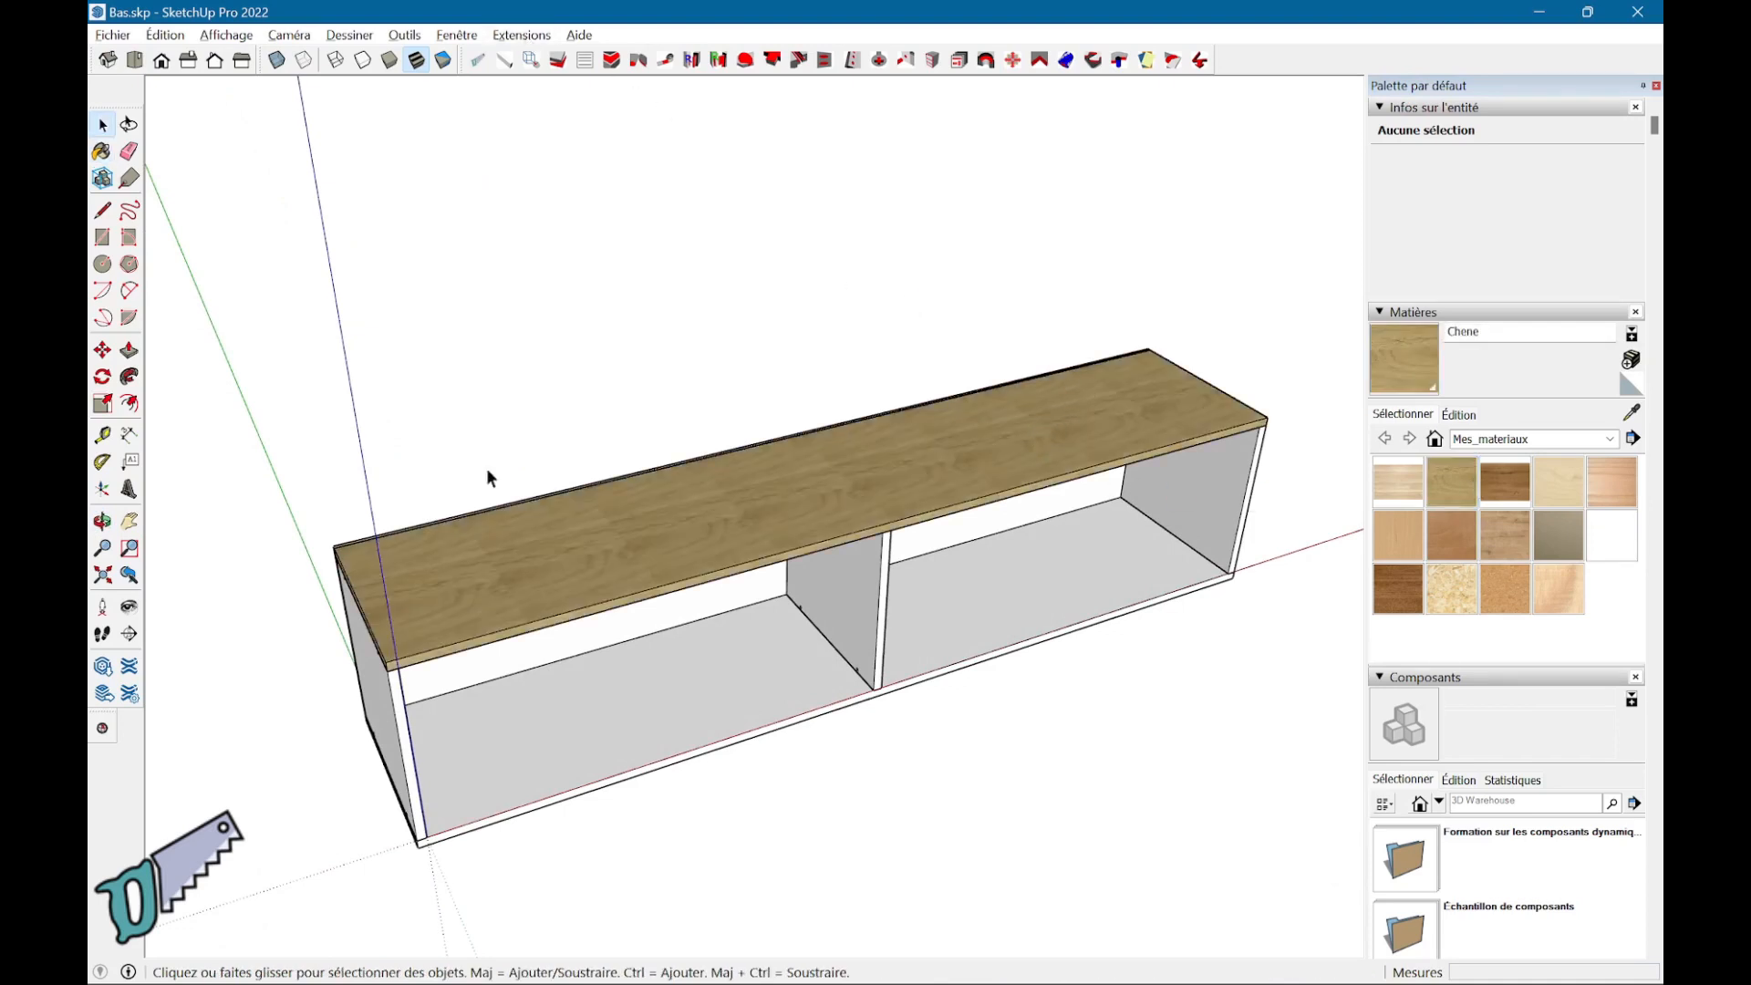
- Generate the cabinet's cutting list in csv format and widen its window to read all columns
click(524, 37)
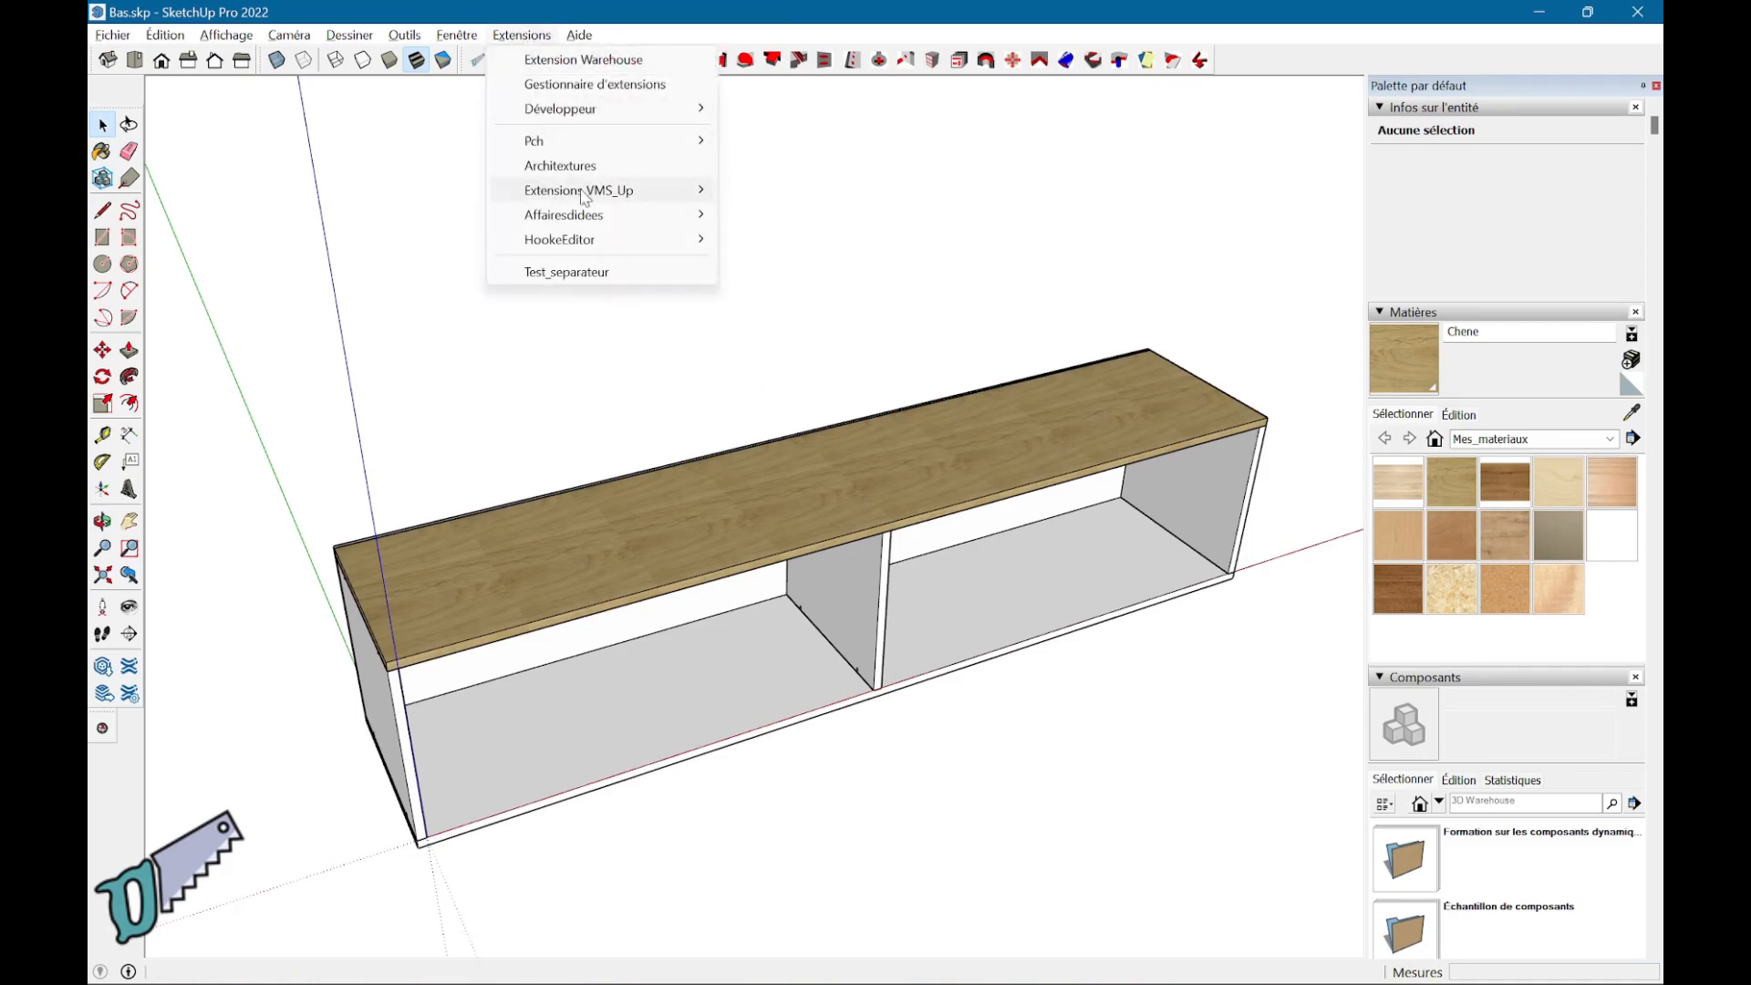
mouse_move(591, 194)
click(790, 240)
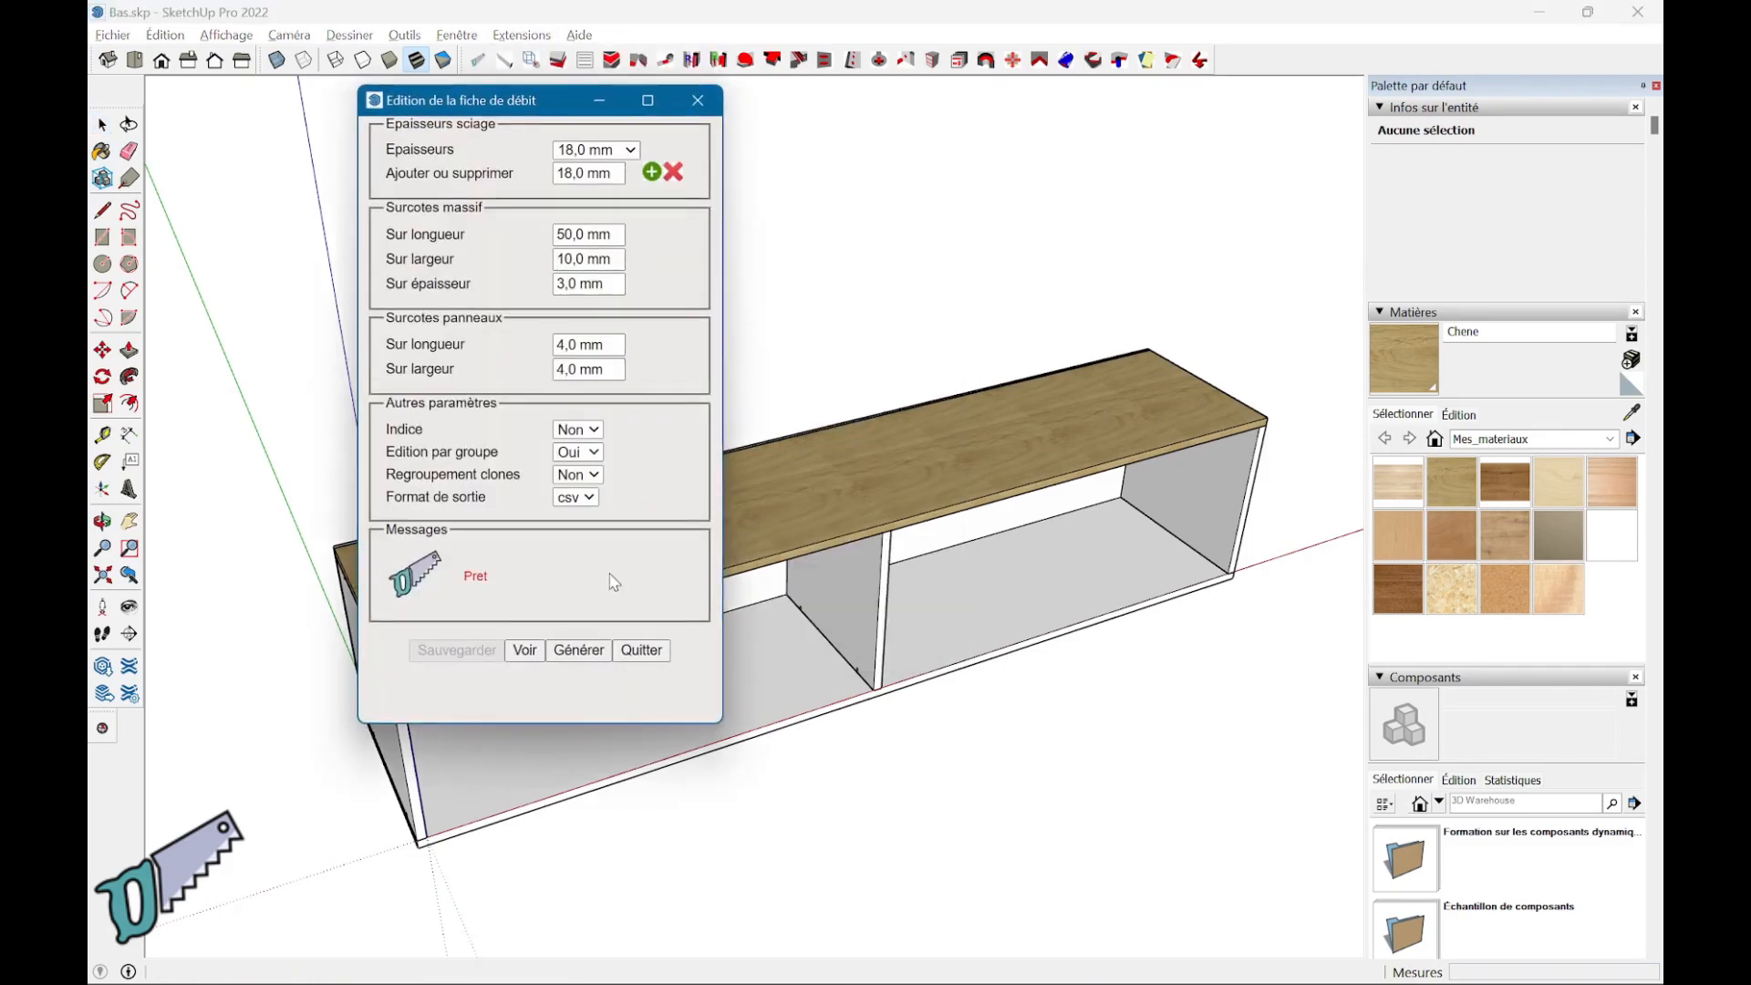
click(598, 656)
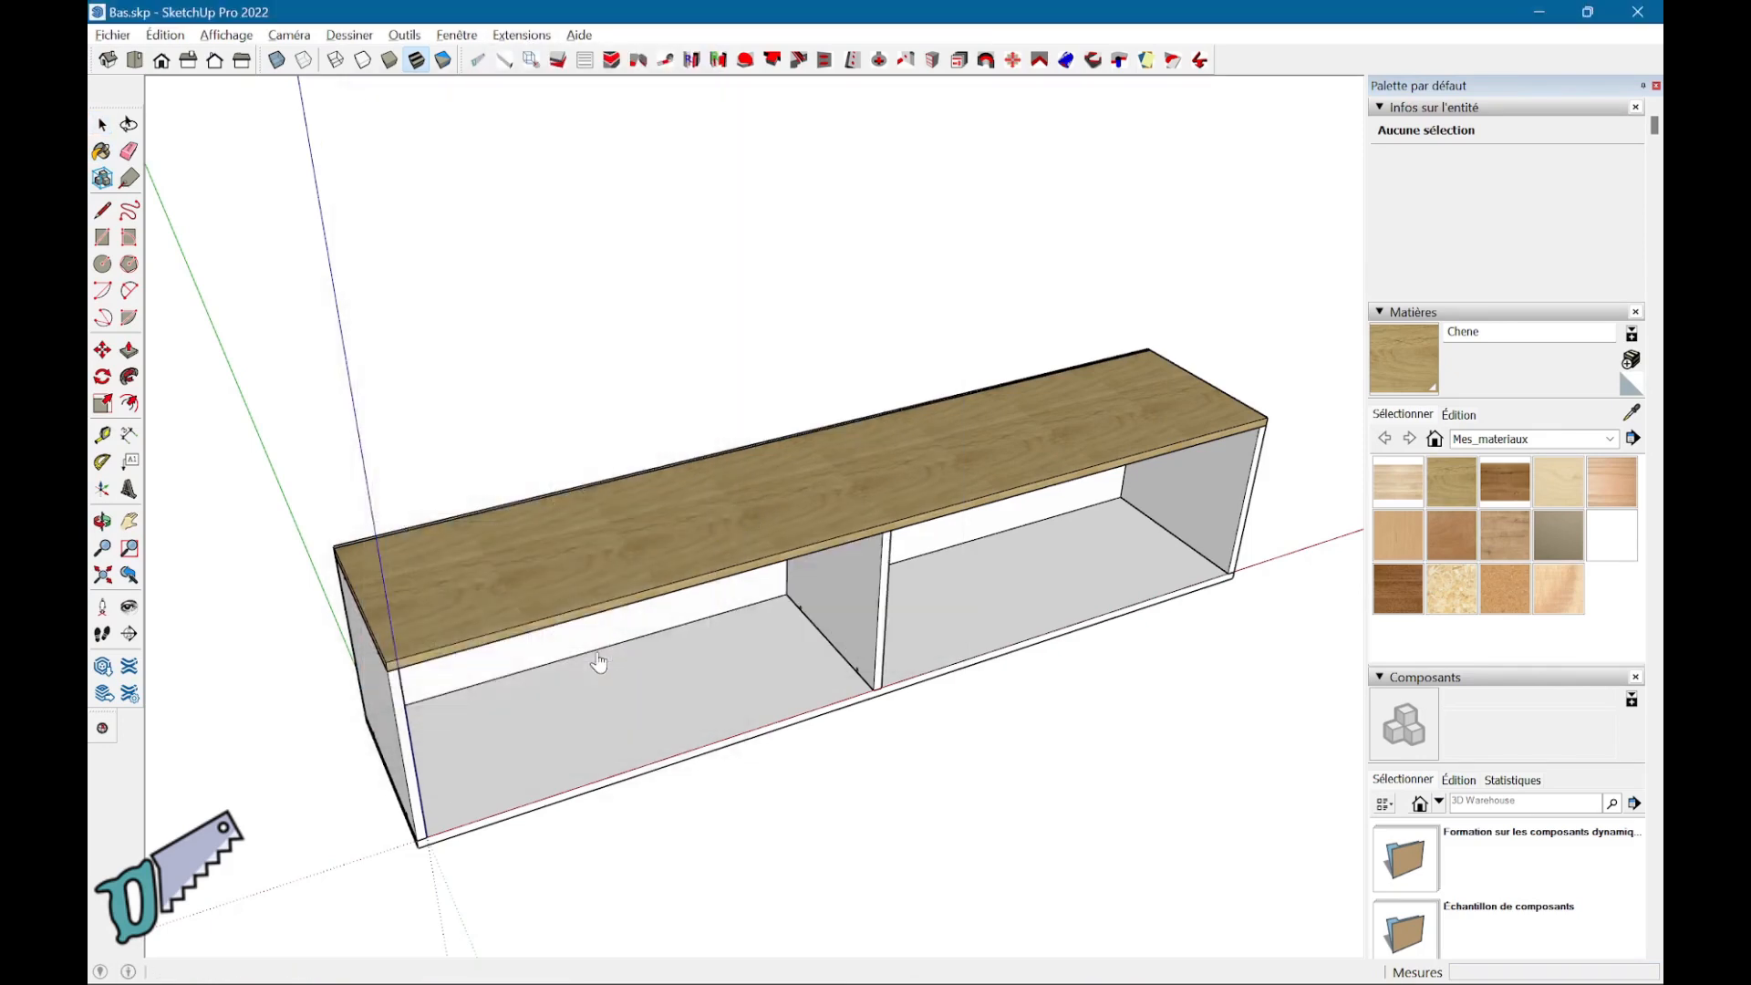
click(1024, 548)
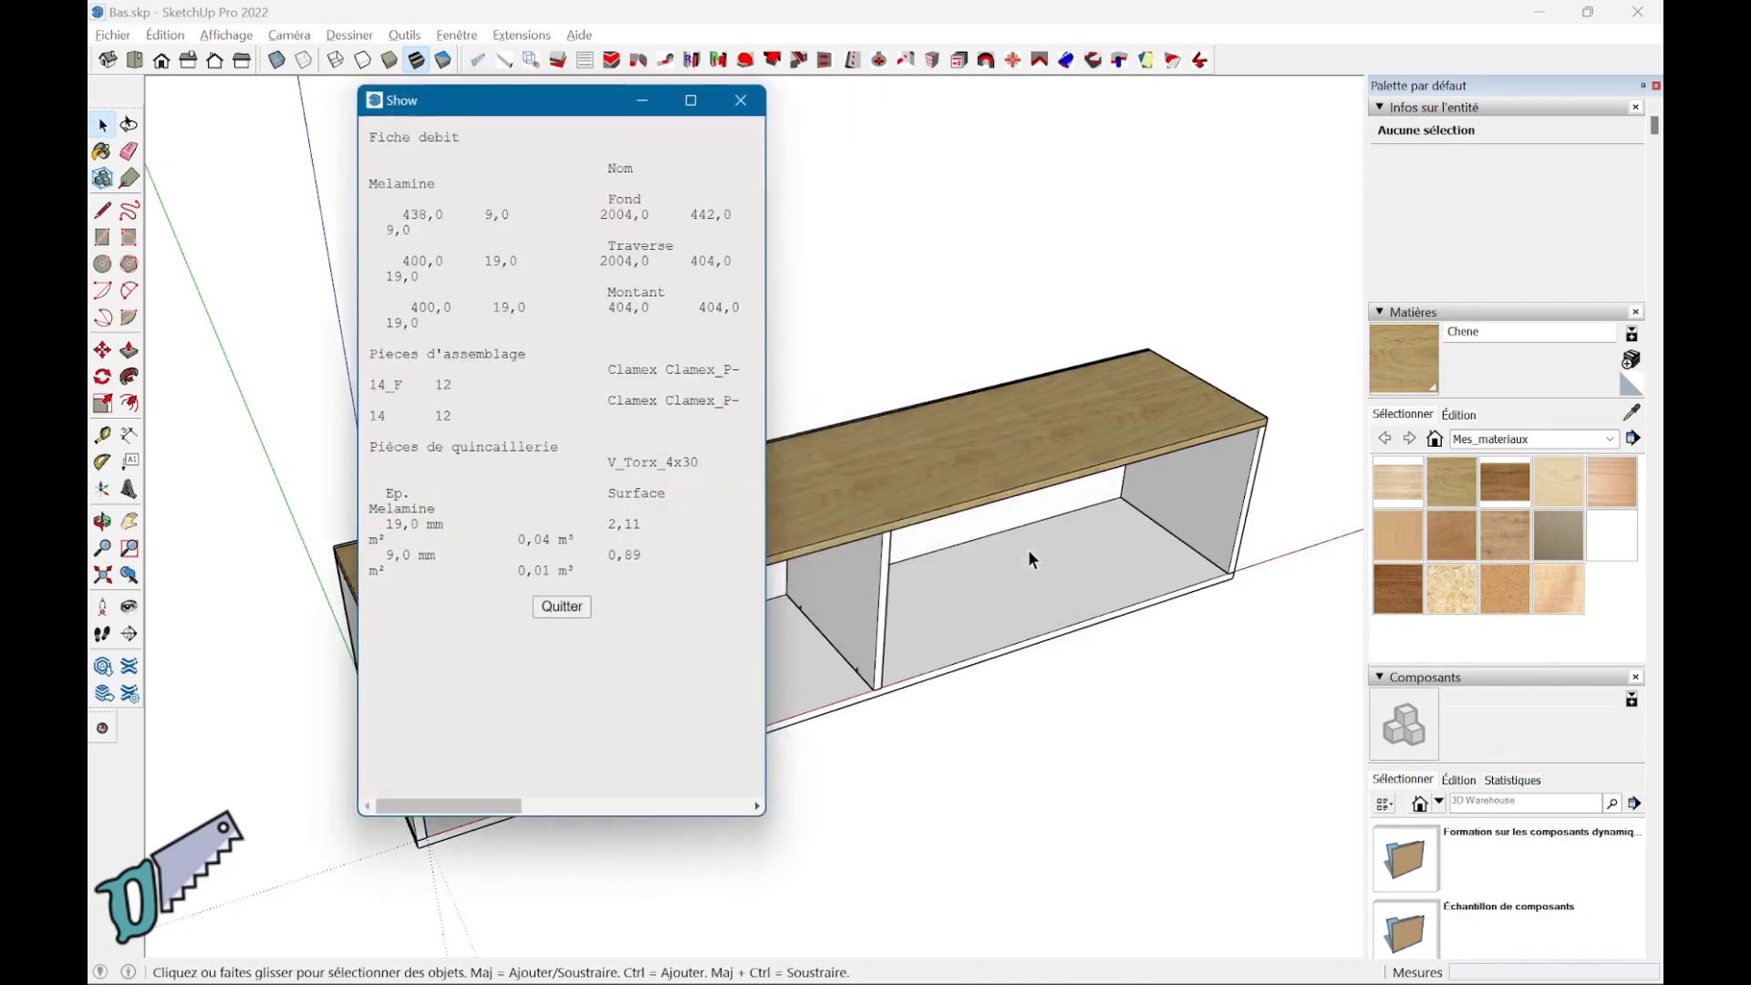
drag(780, 531, 1375, 531)
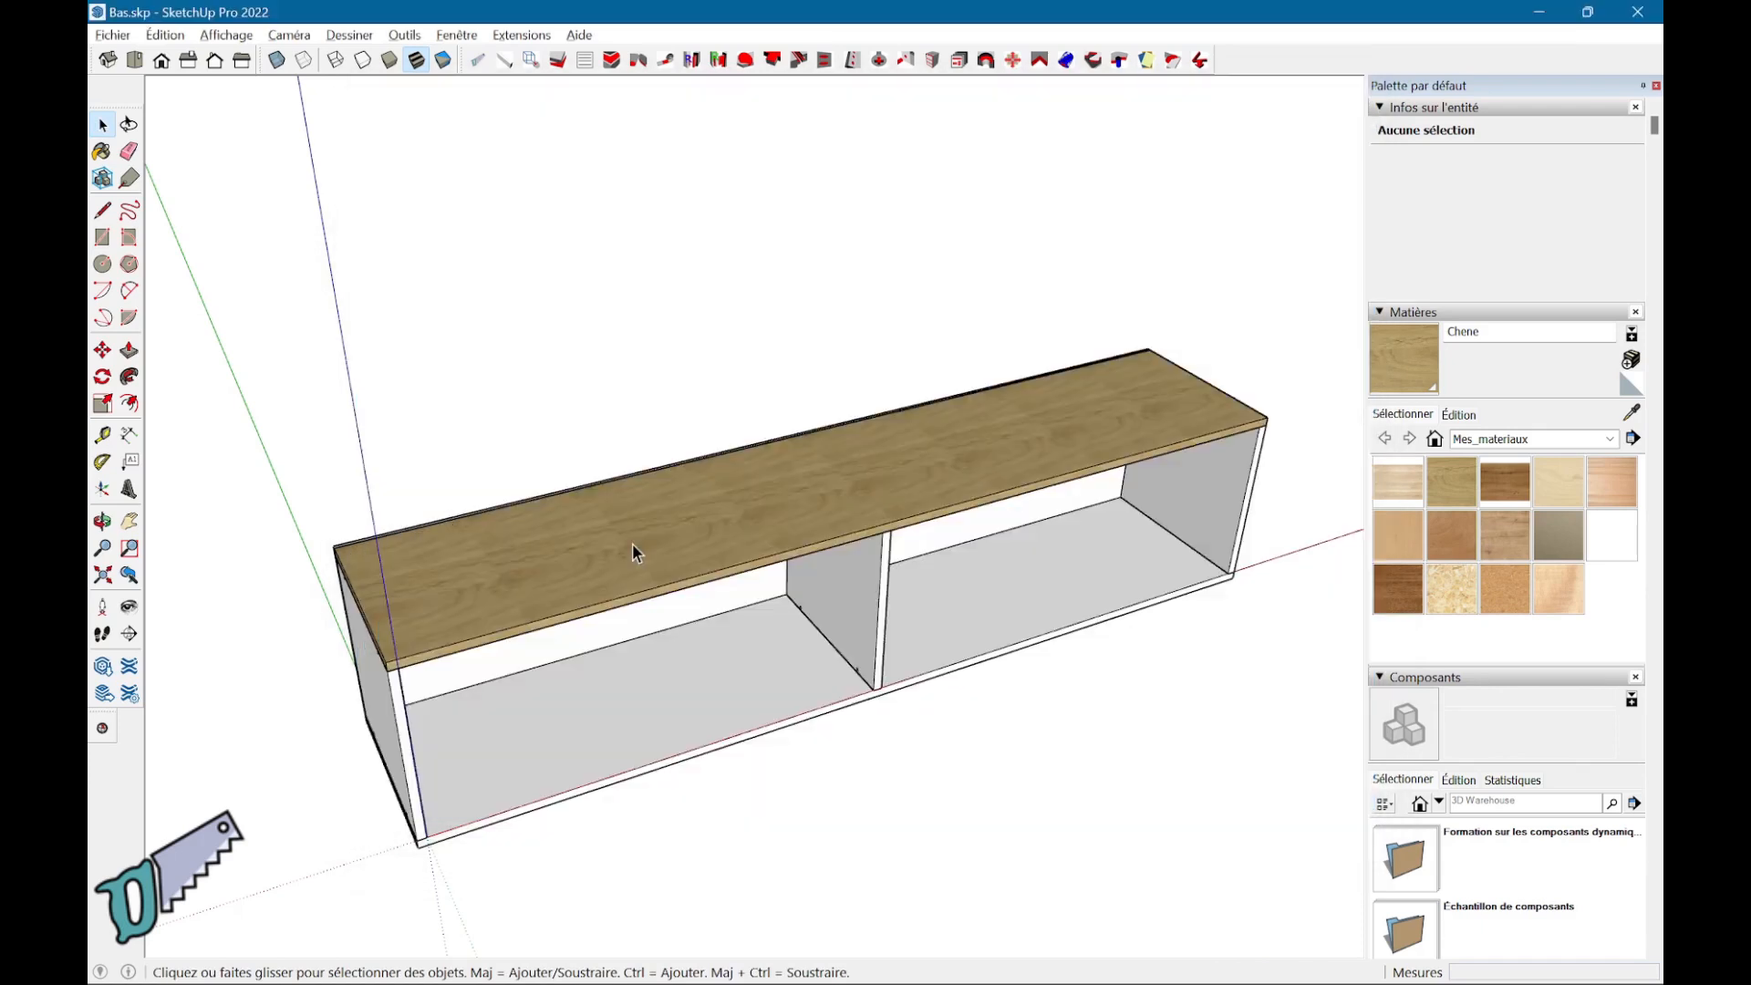
- Compare the entity information of the upper and lower Traverse, checking definition and material
right_click(633, 551)
click(720, 172)
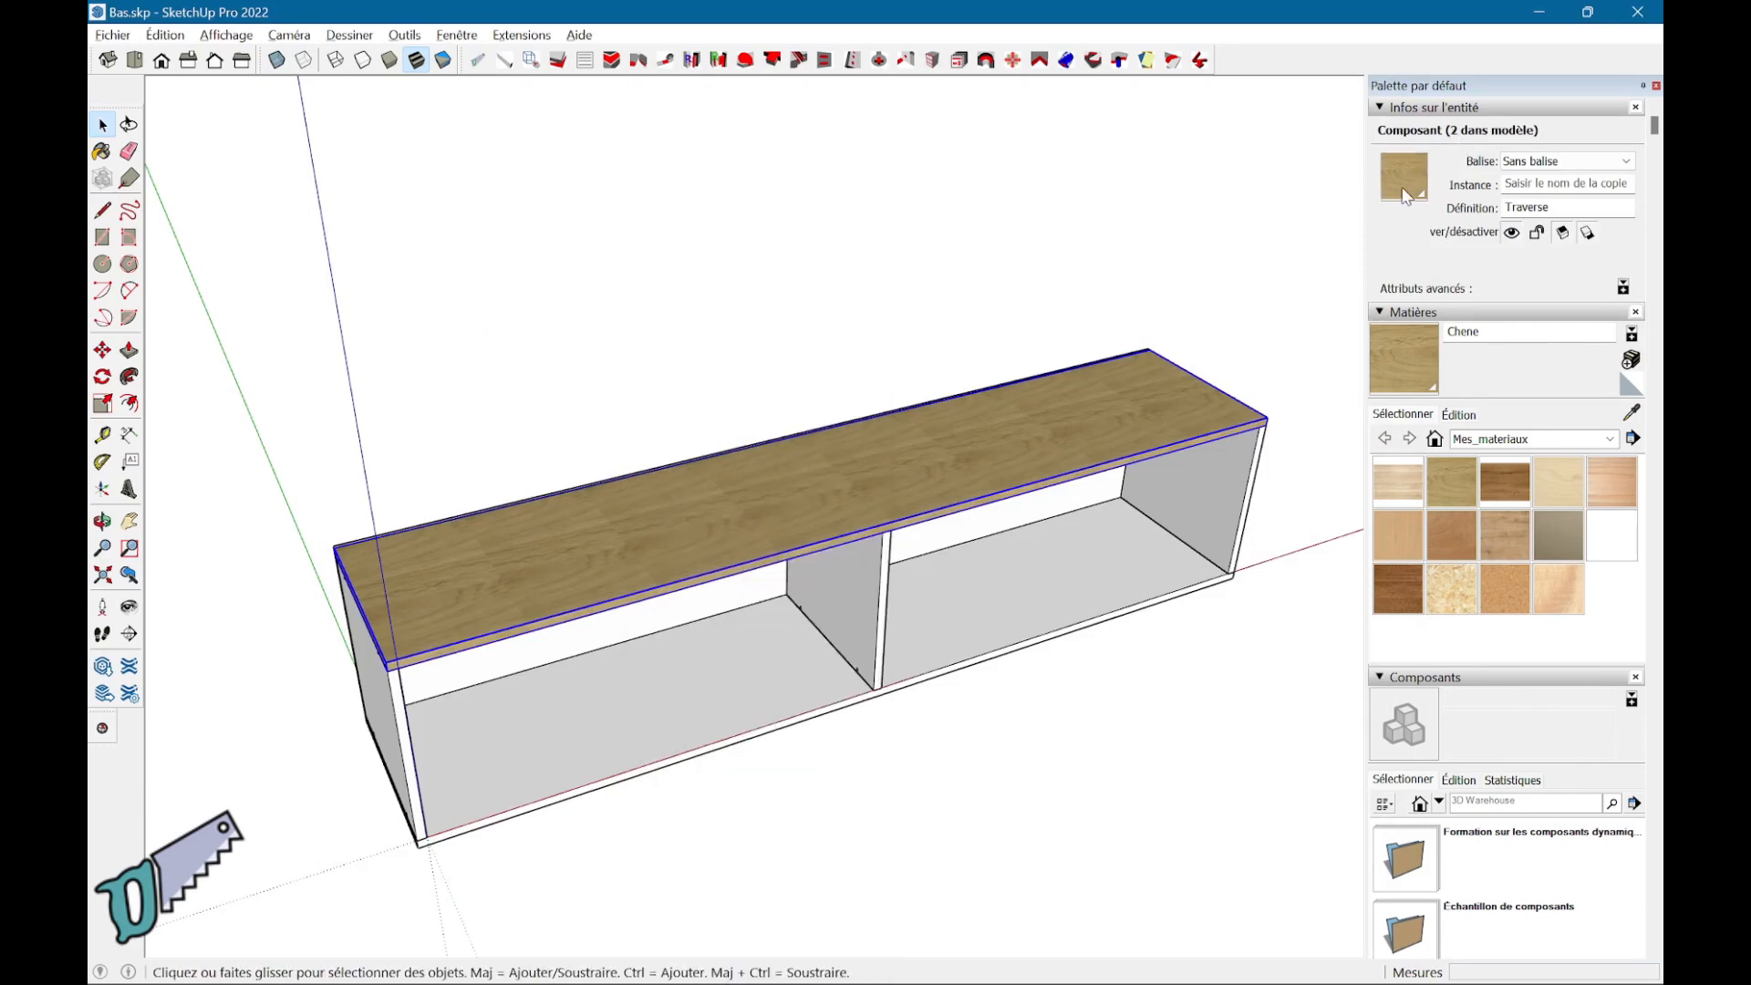
click(1097, 609)
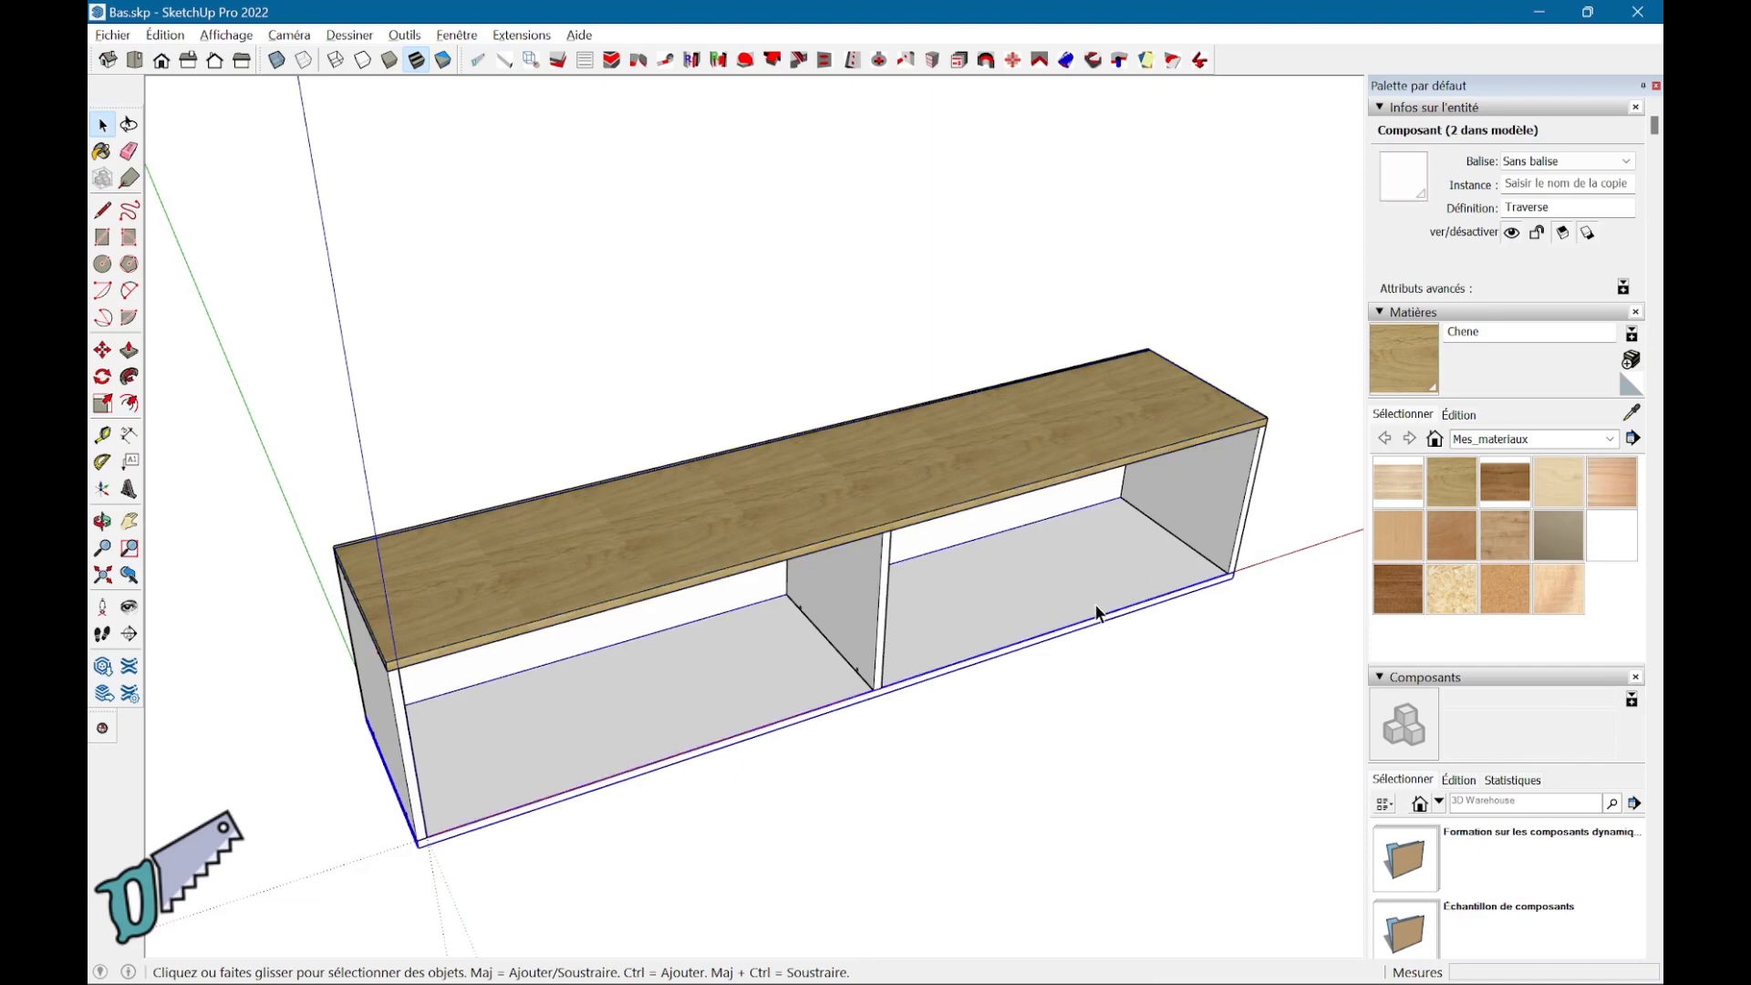
click(1096, 467)
click(1112, 552)
middle_drag(949, 808, 748, 597)
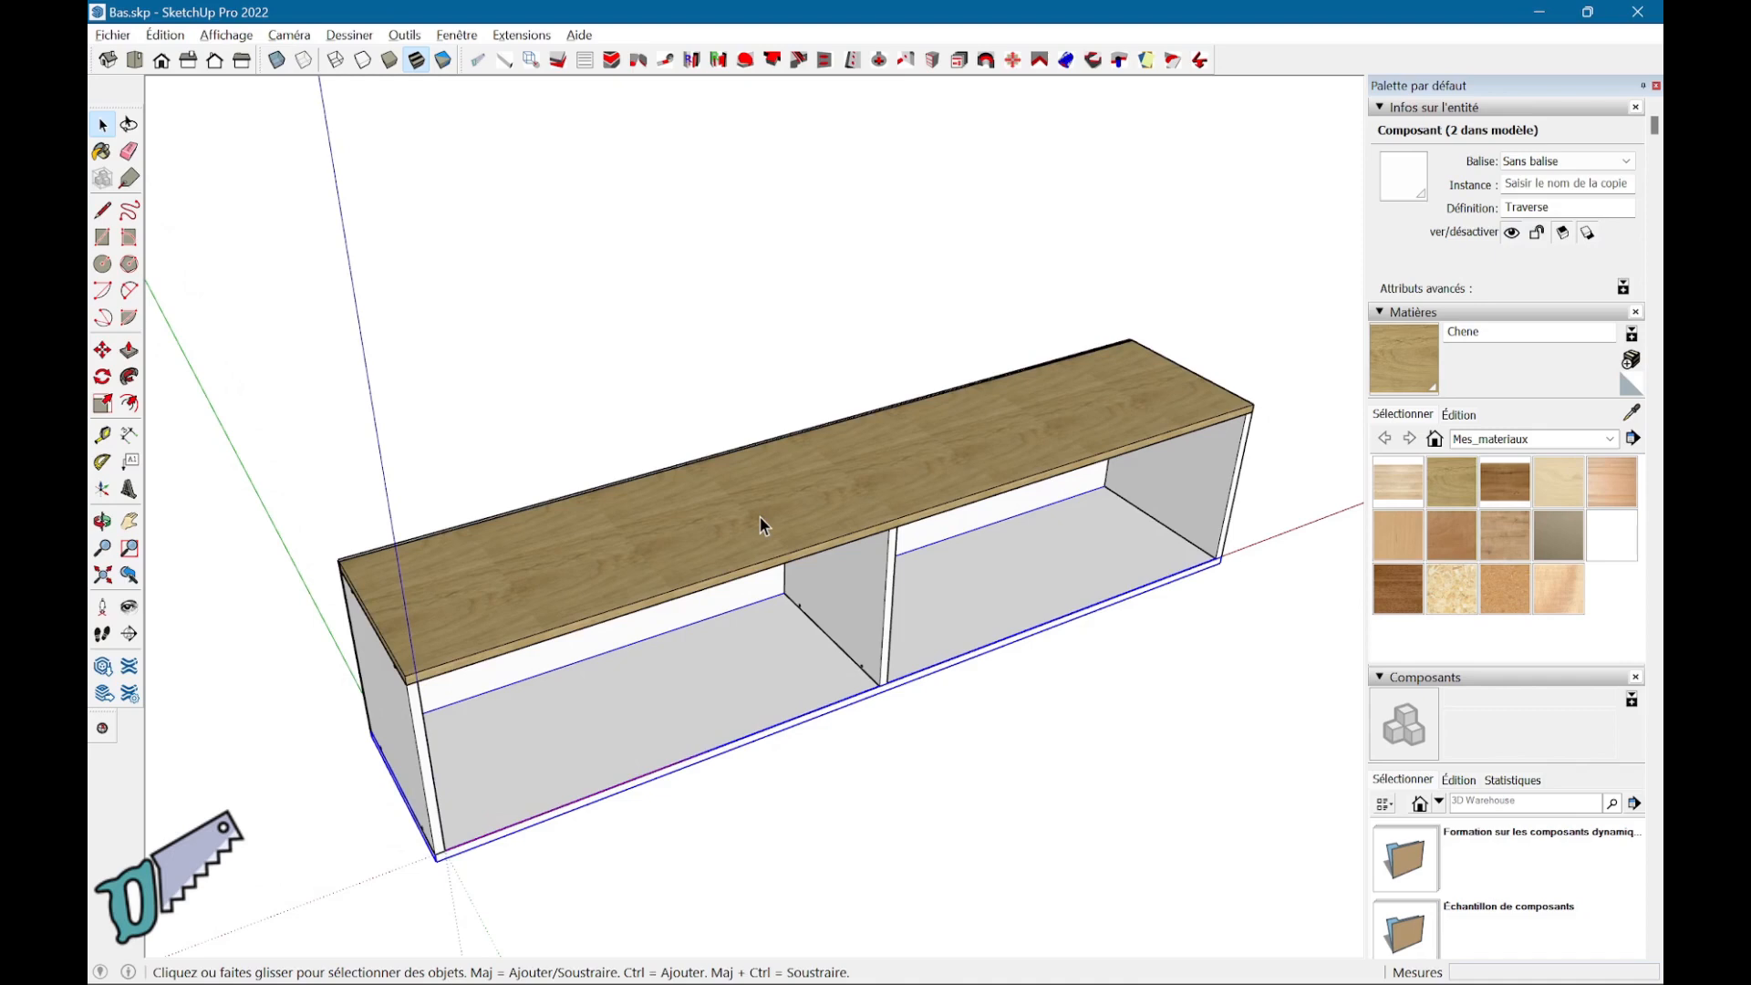
- Make the upper Traverse a unique component and clear the selection
right_click(687, 532)
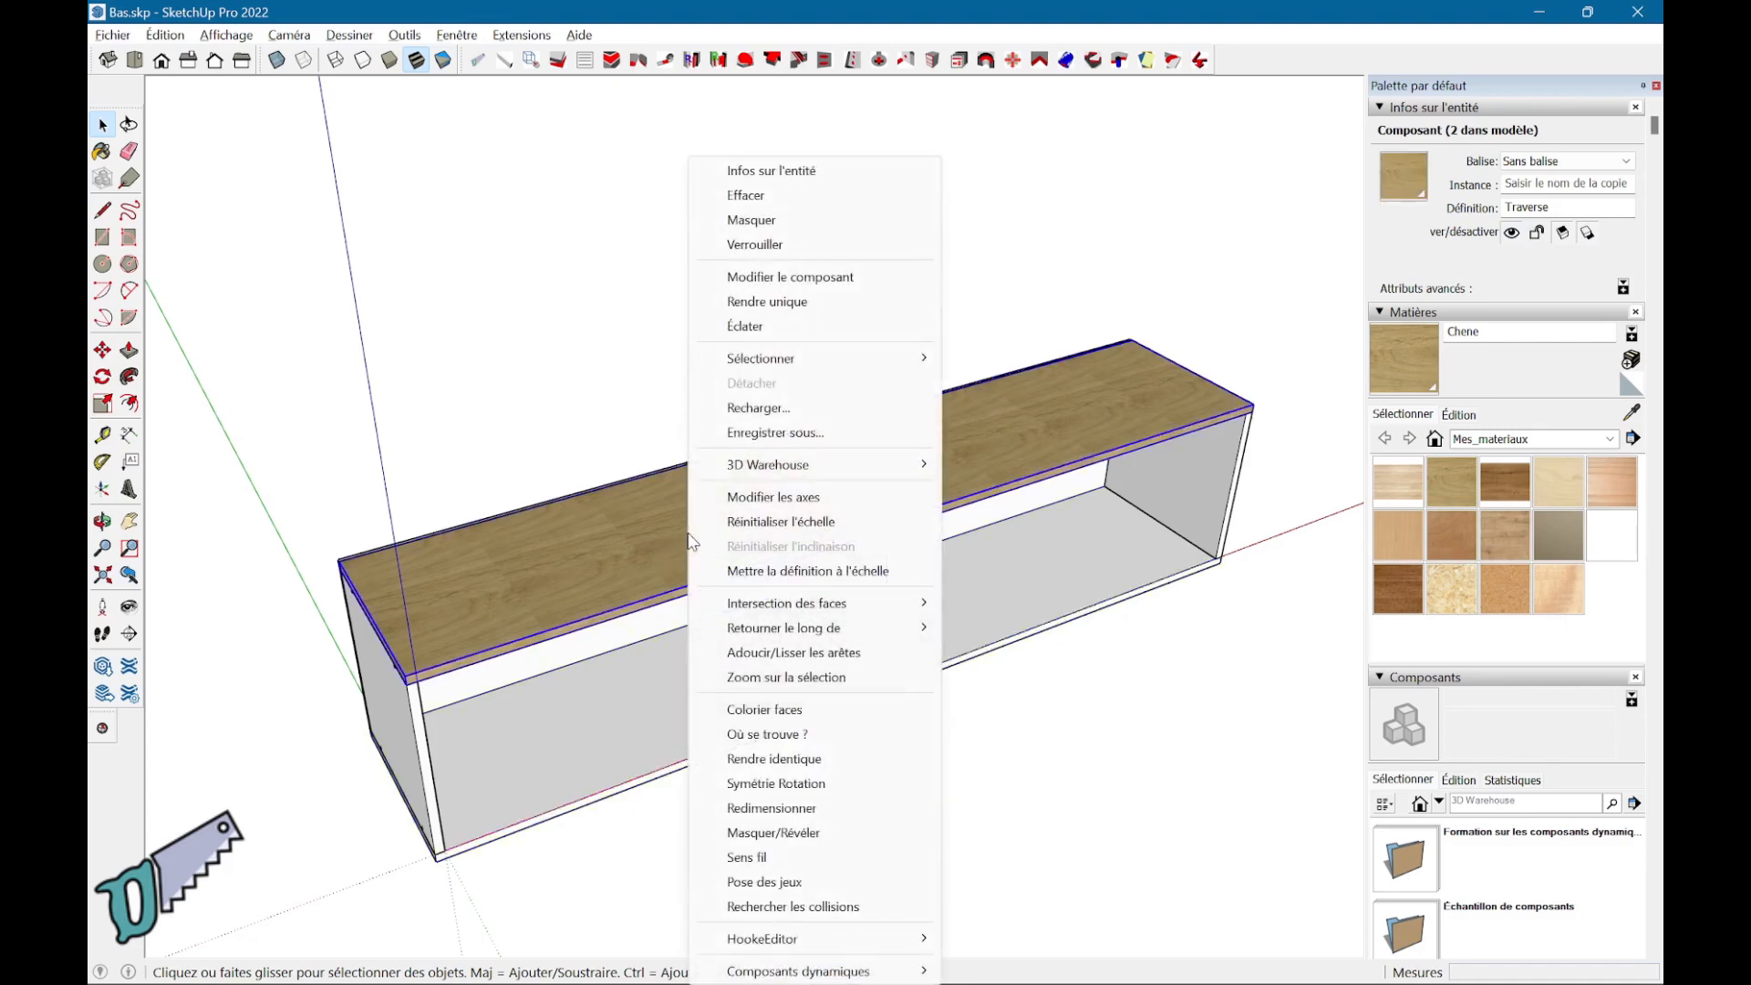
click(770, 301)
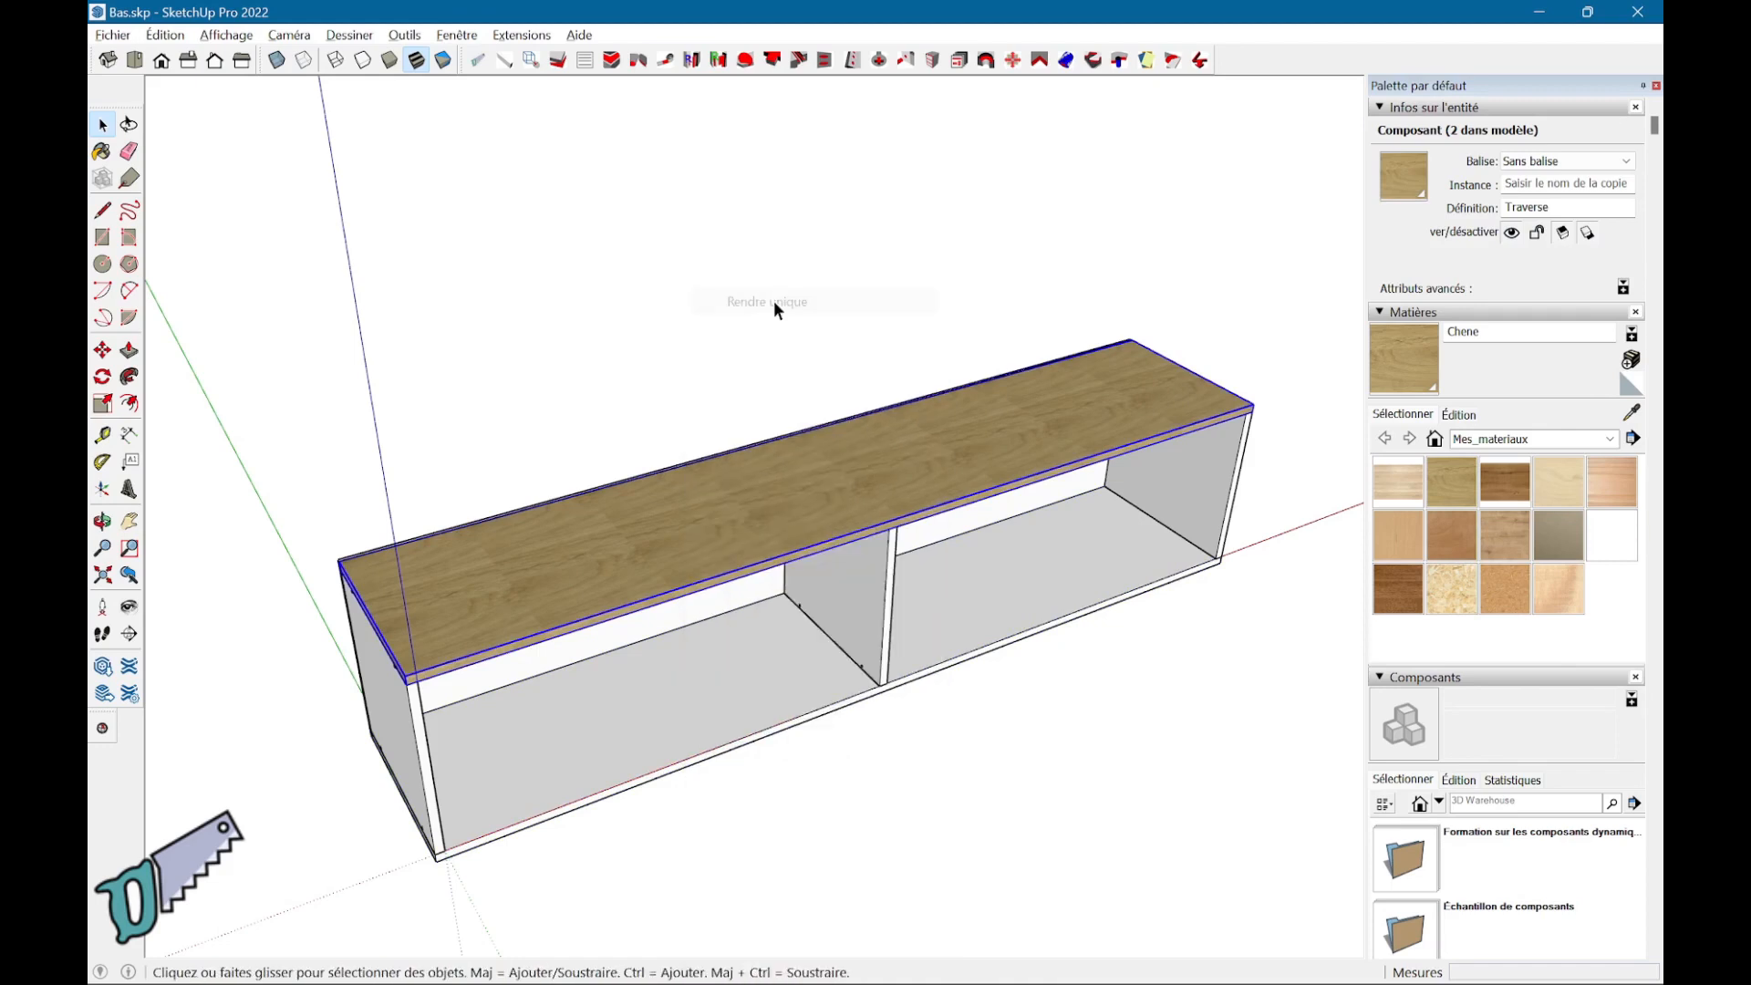
click(675, 283)
- Regenerate the csv cutting list with the unique upper Traverse, widen the window to read all columns, and close it
click(522, 34)
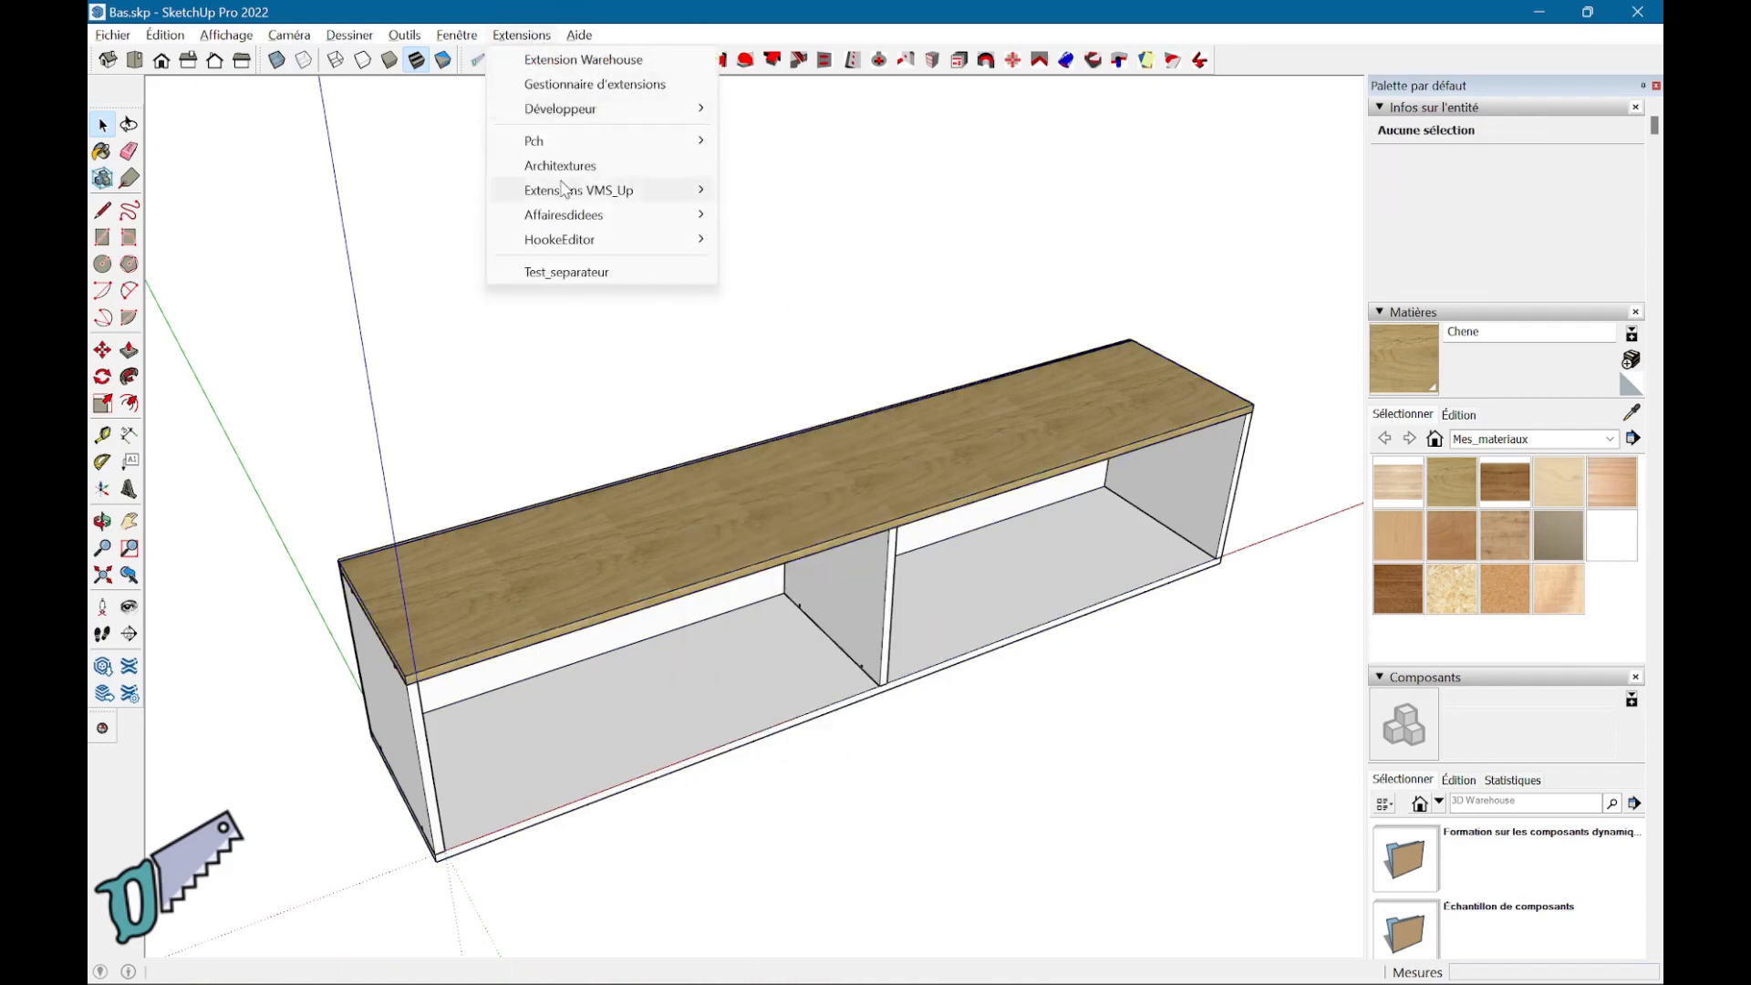
mouse_move(598, 190)
click(768, 240)
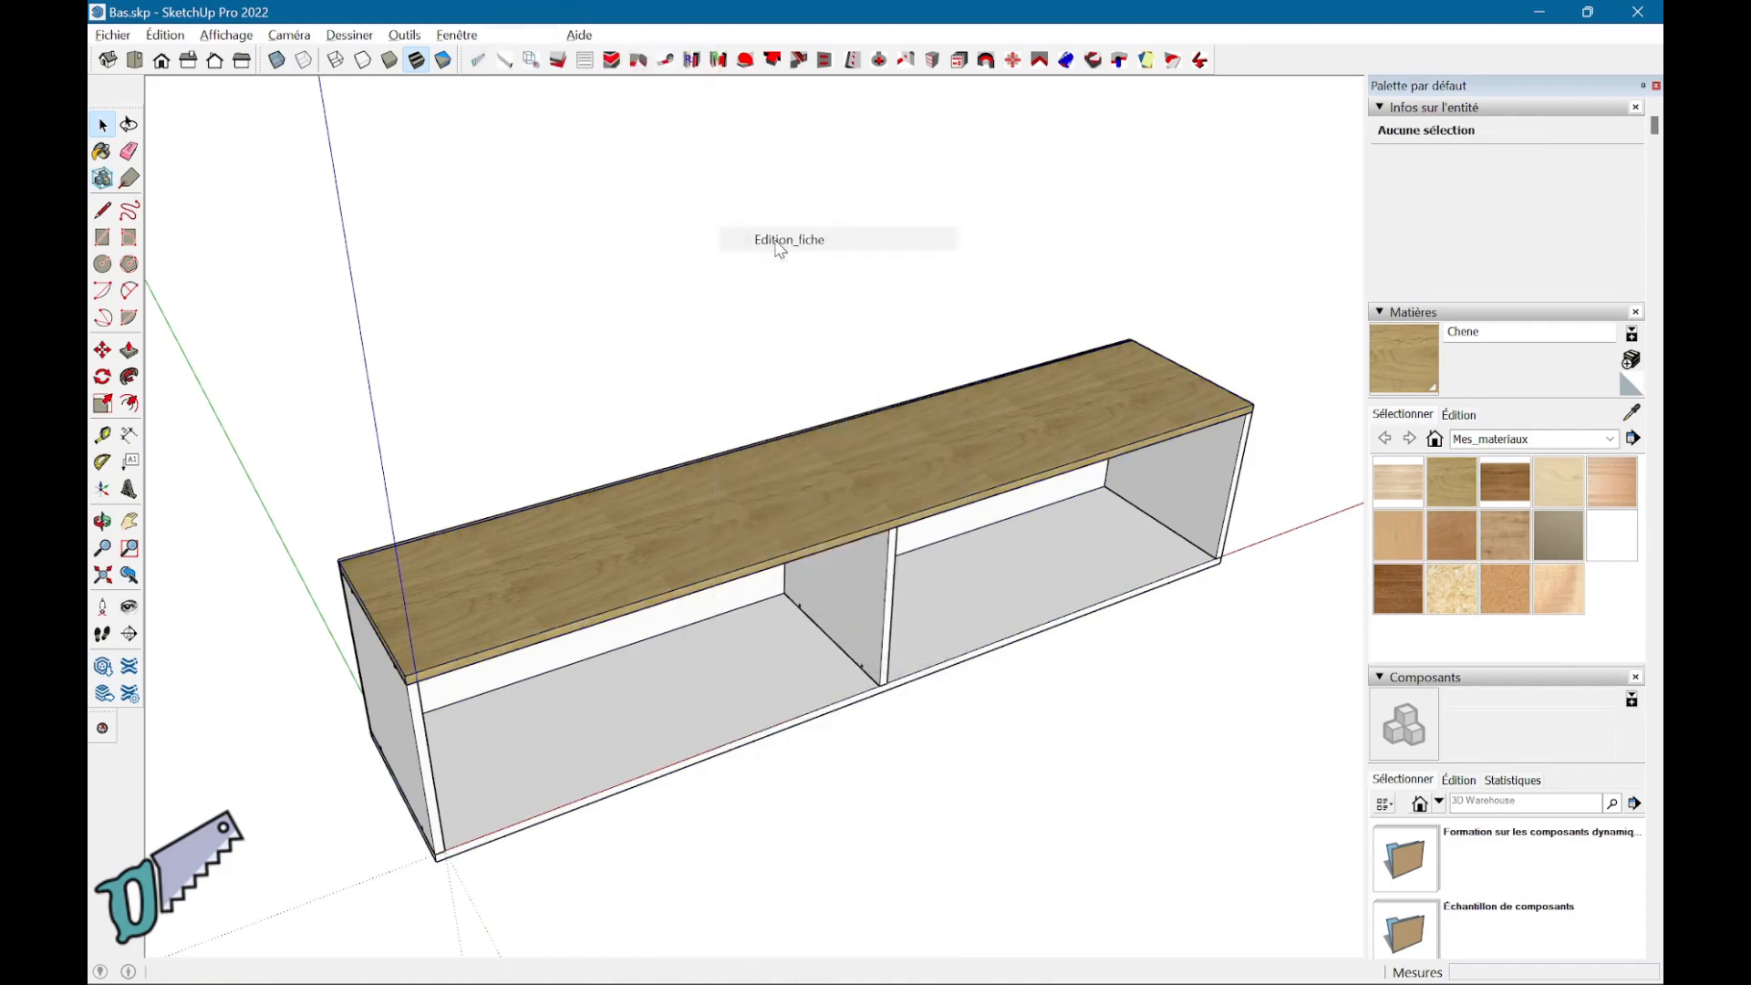
click(579, 651)
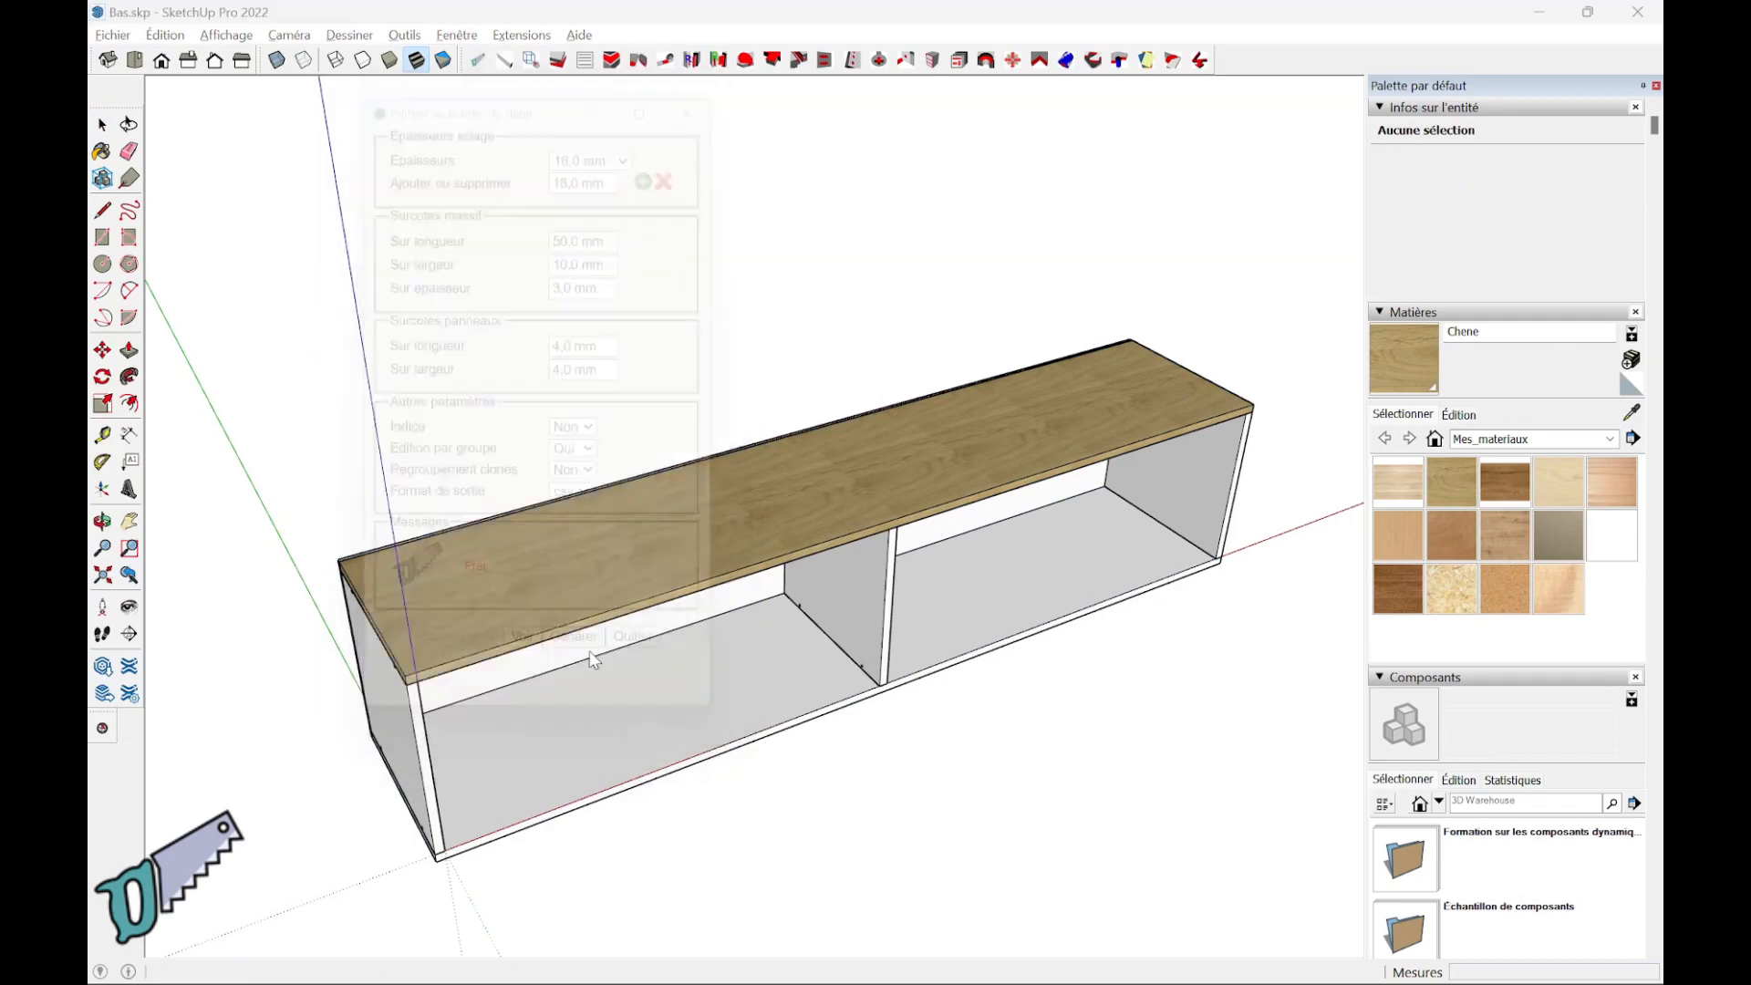
click(930, 558)
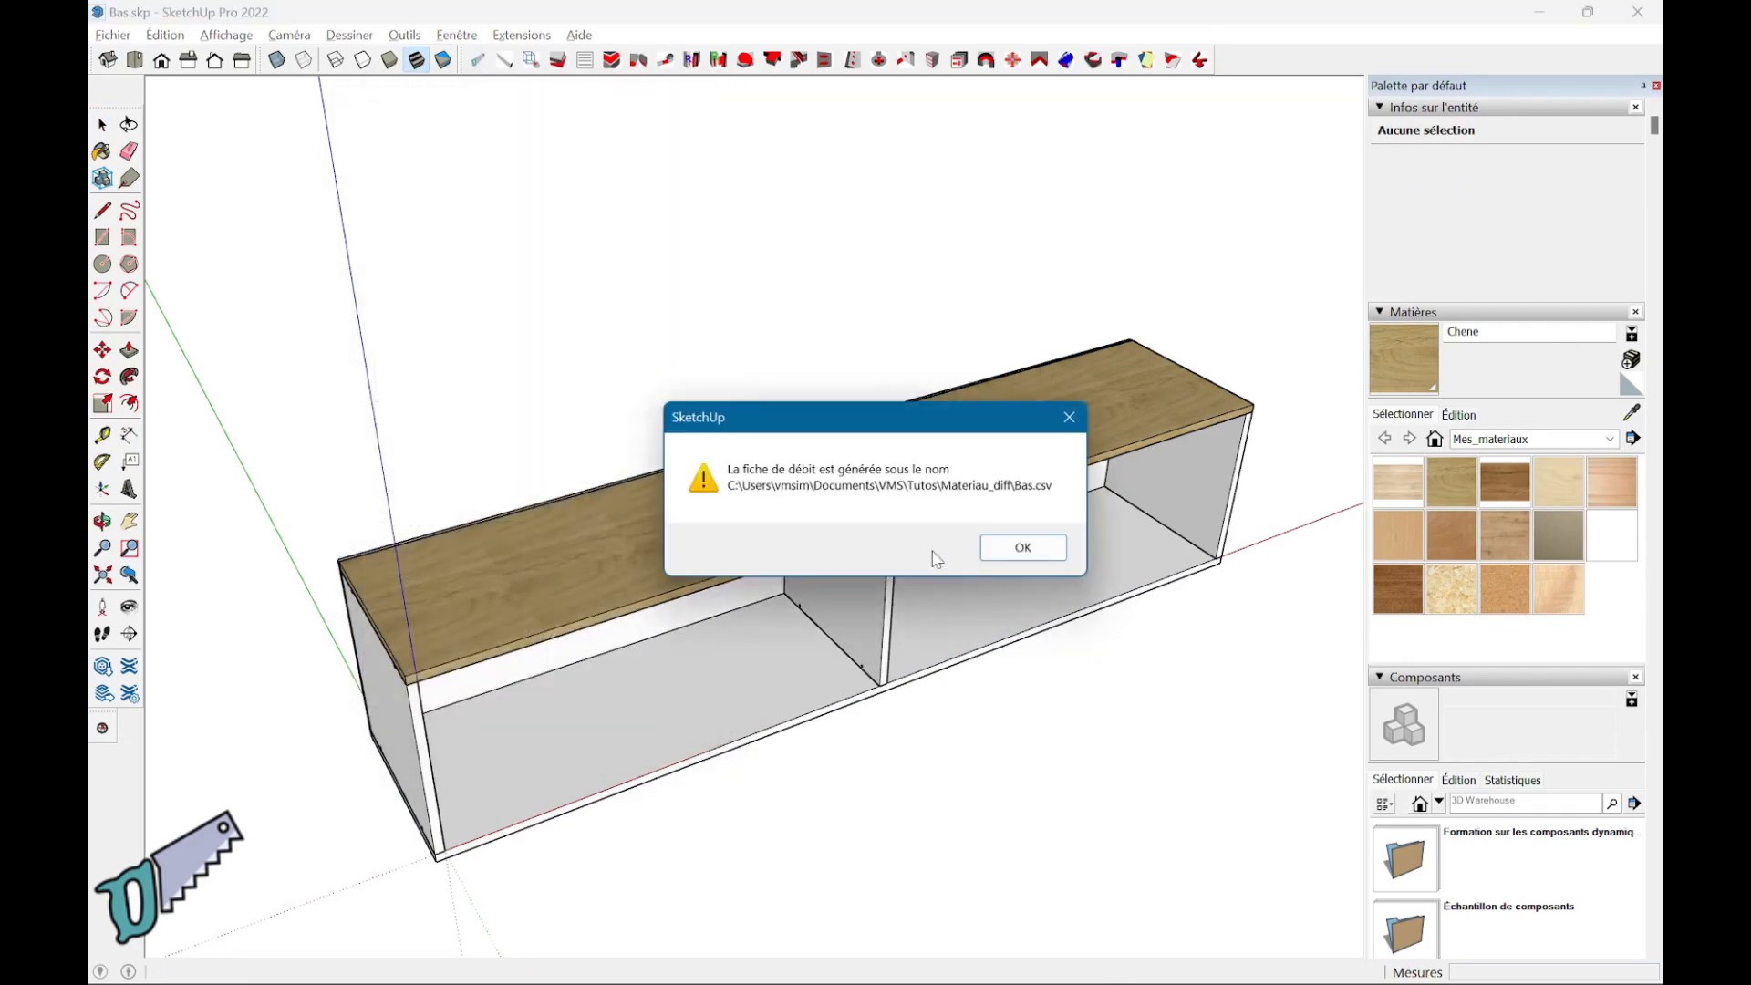
click(1012, 547)
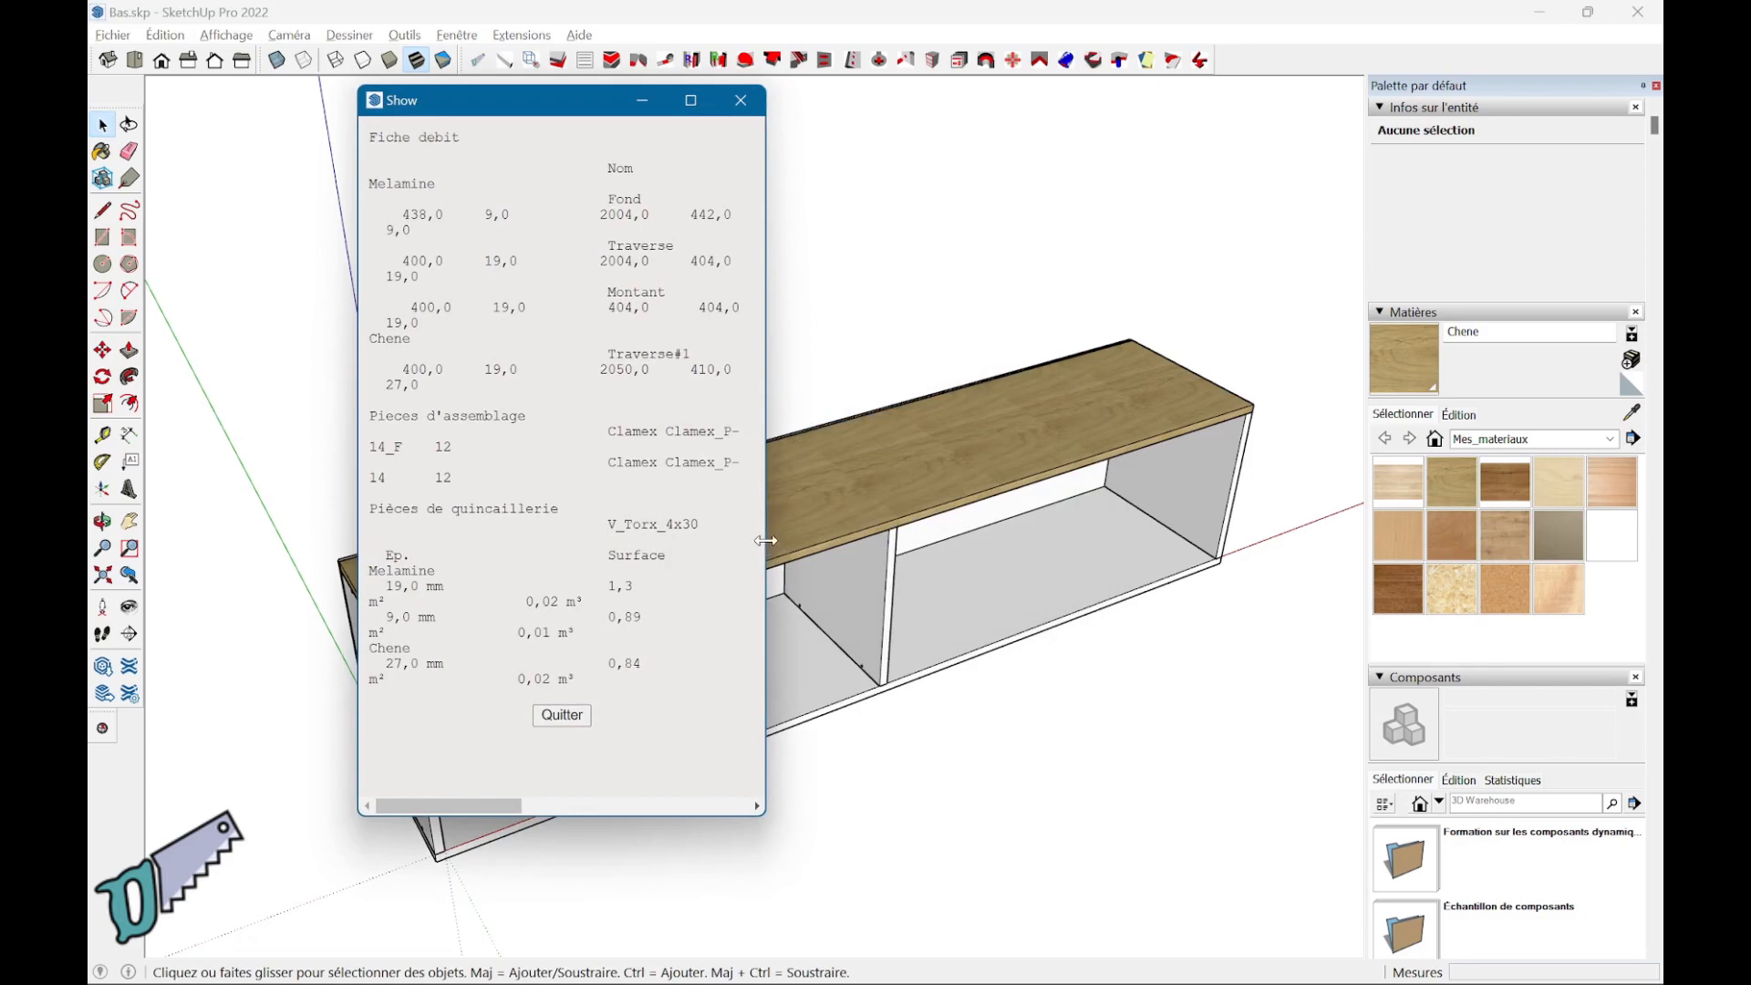
drag(766, 547, 1405, 547)
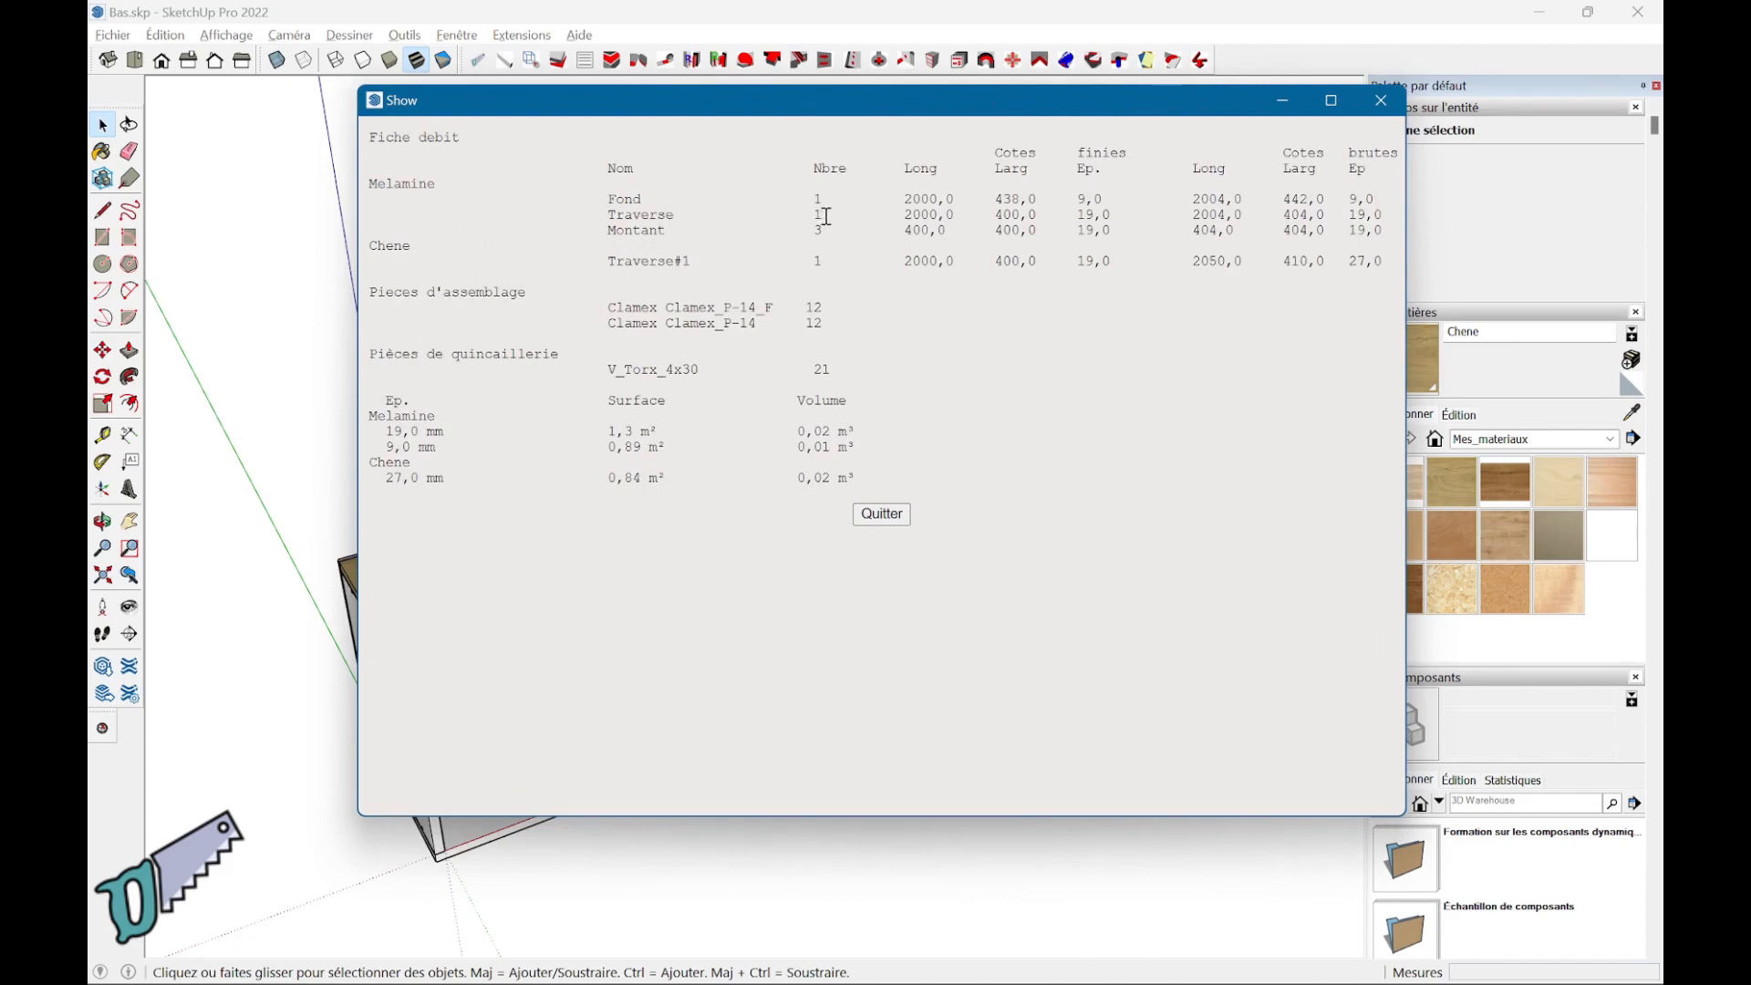
click(881, 513)
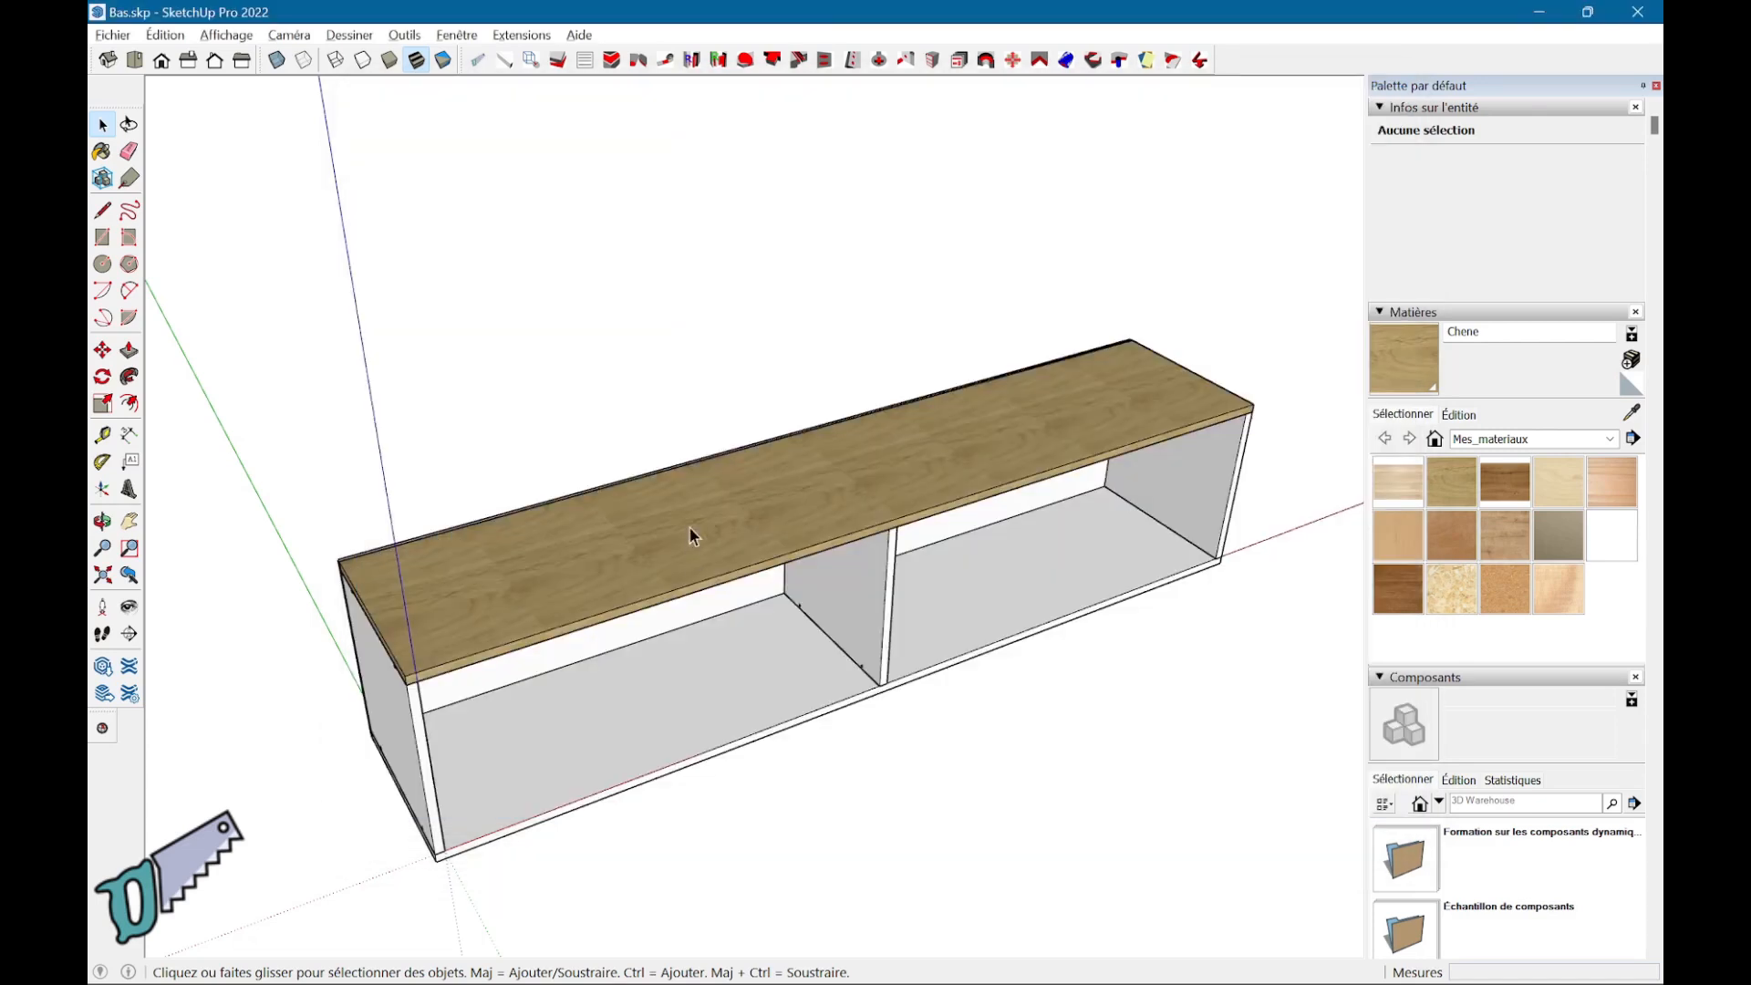
- Make the oak upper Traverse identical to the lower Traverse again with Rendre identique, and dismiss the message
right_click(689, 505)
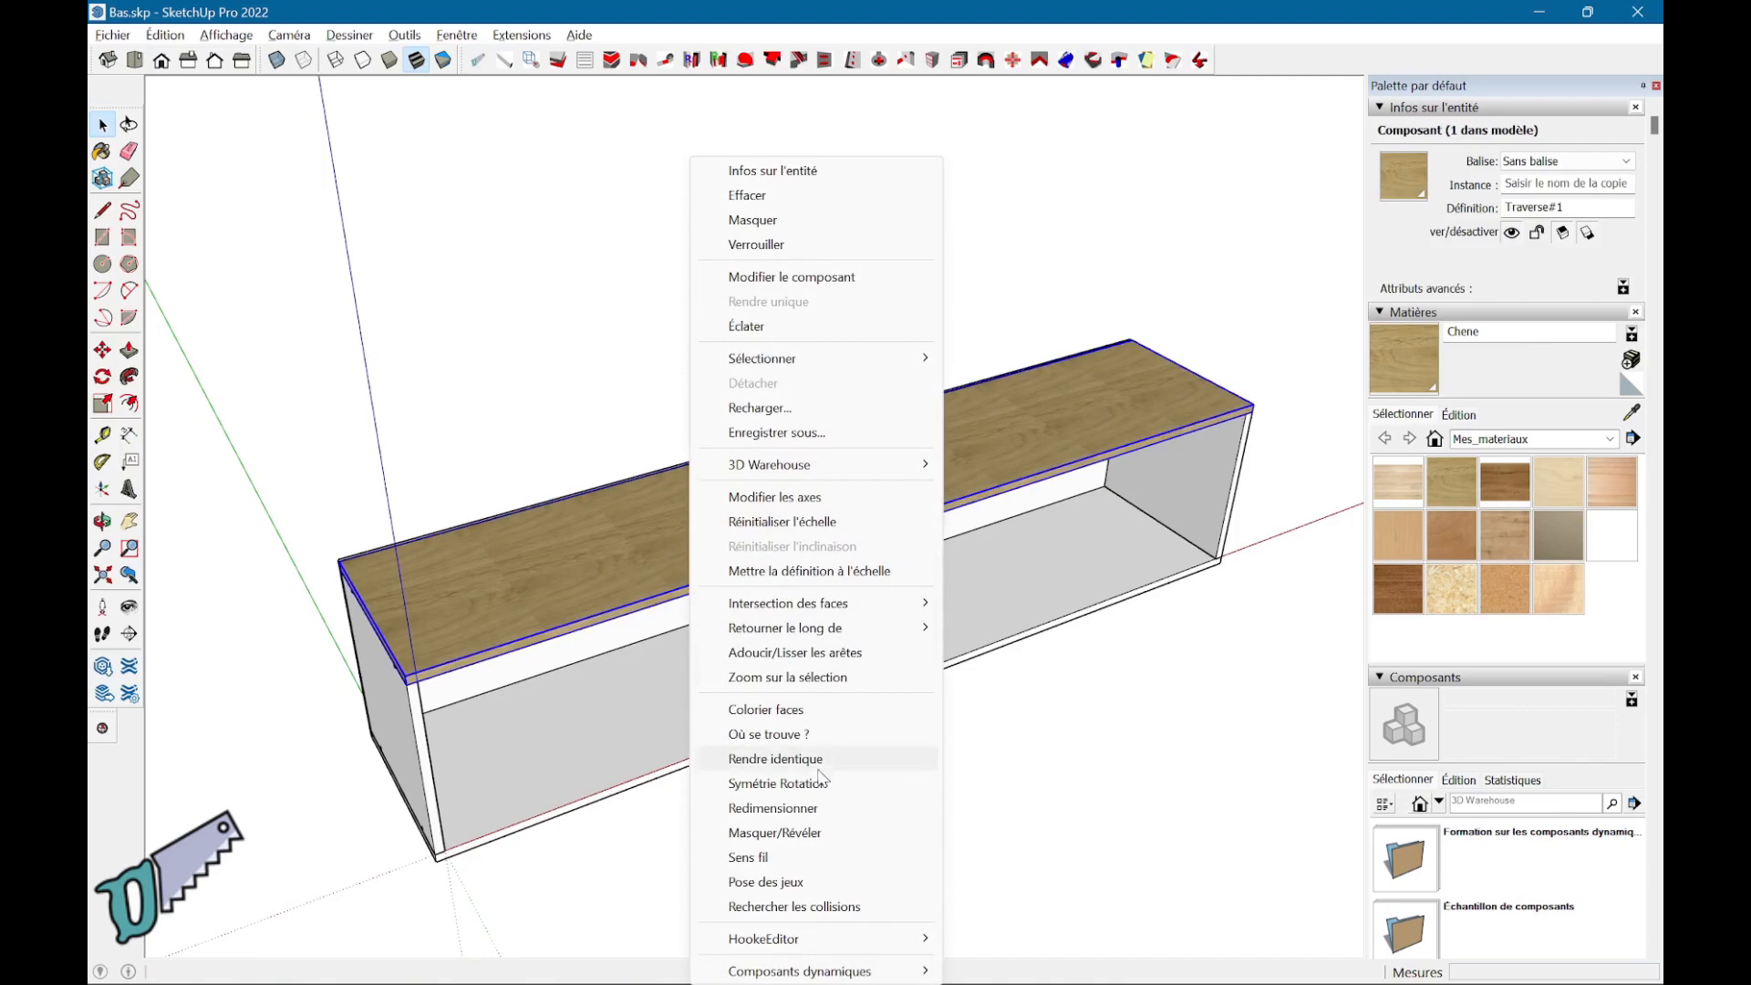
click(777, 759)
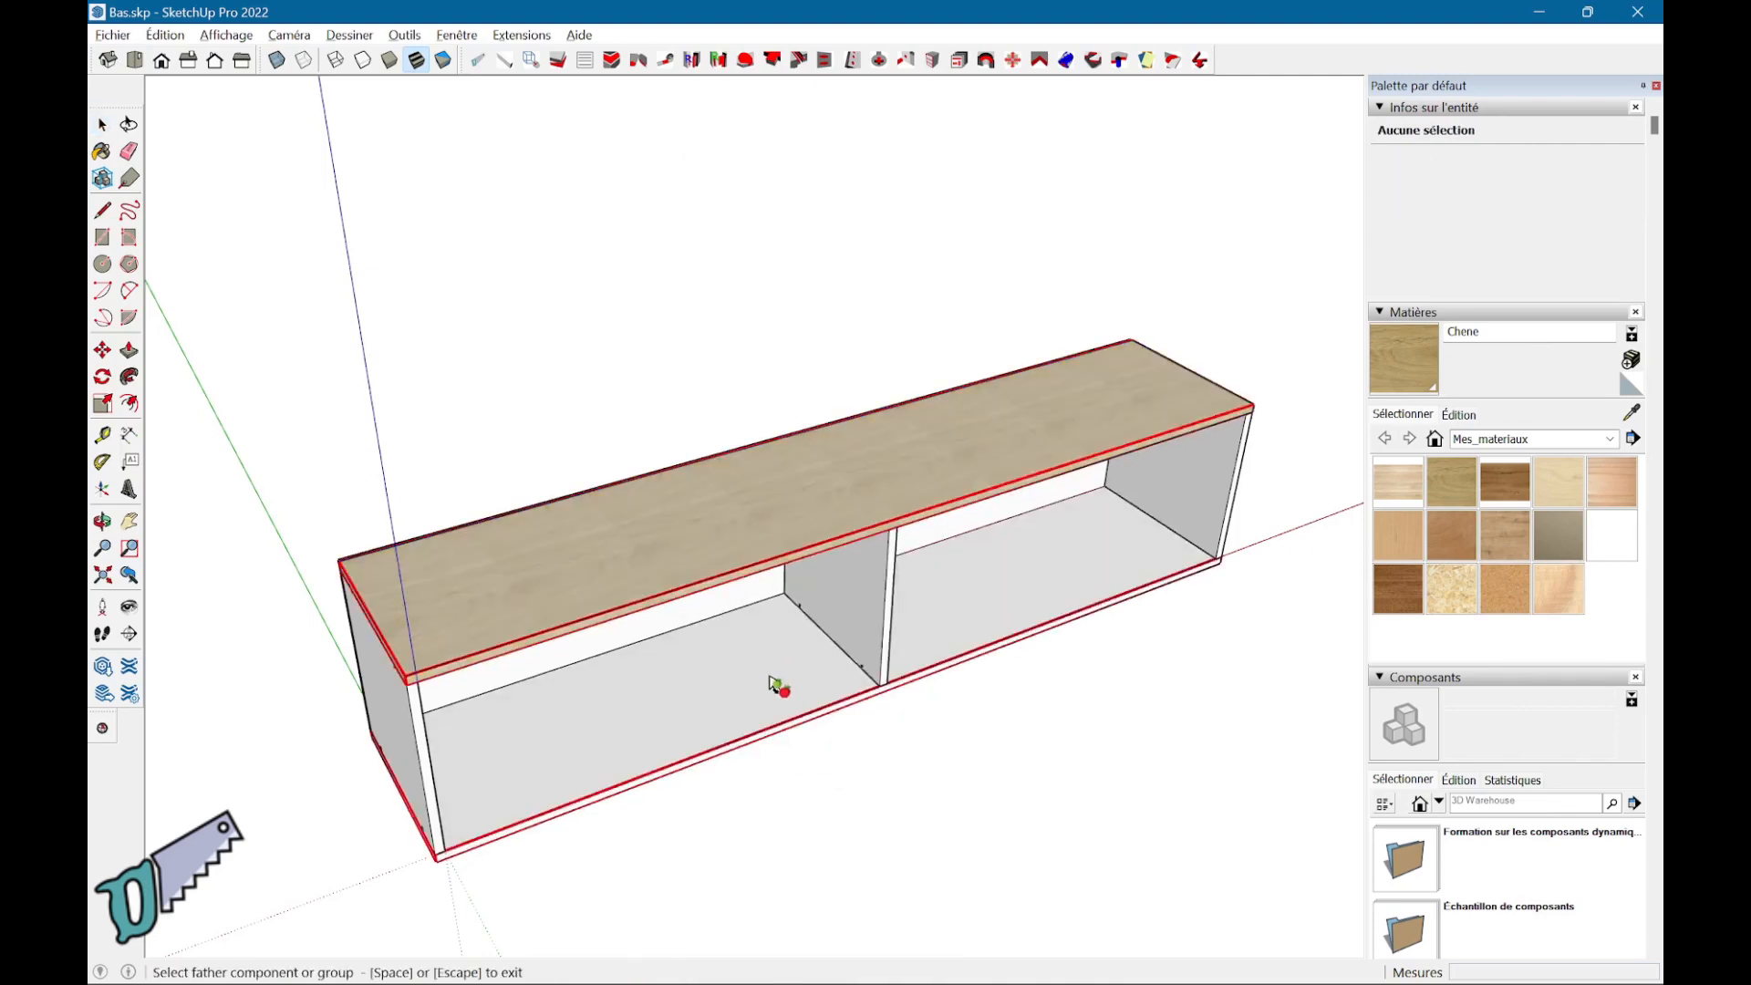
click(775, 684)
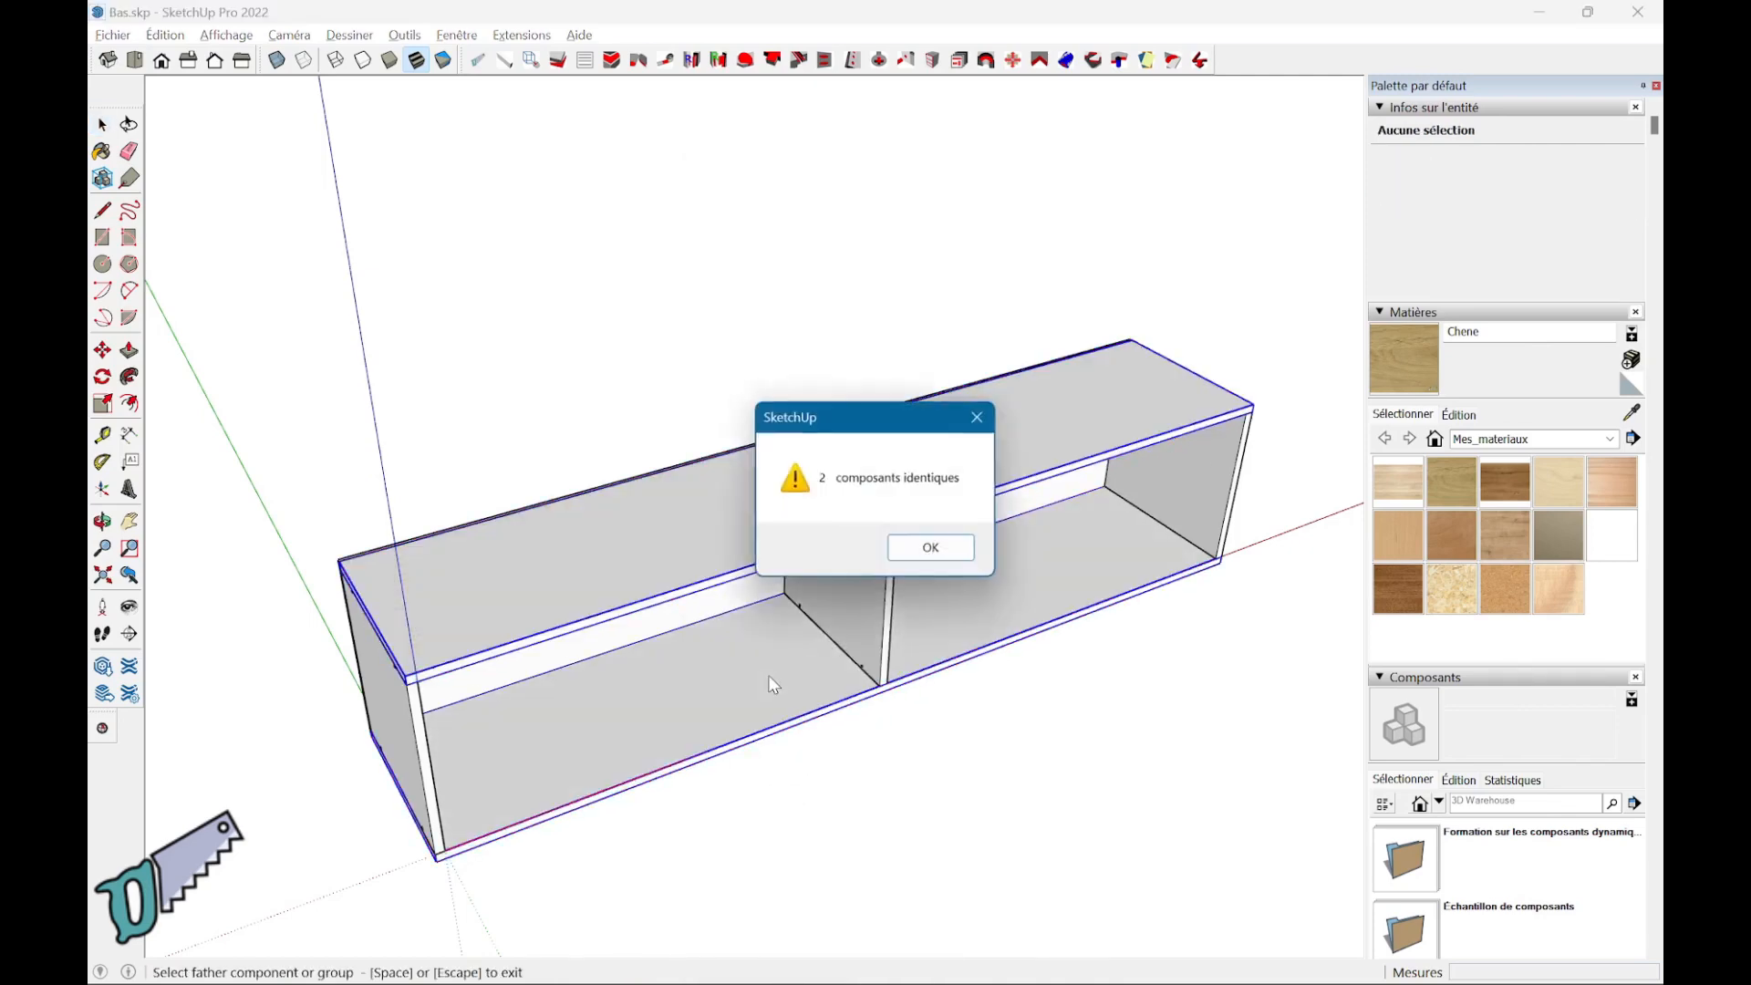
click(928, 558)
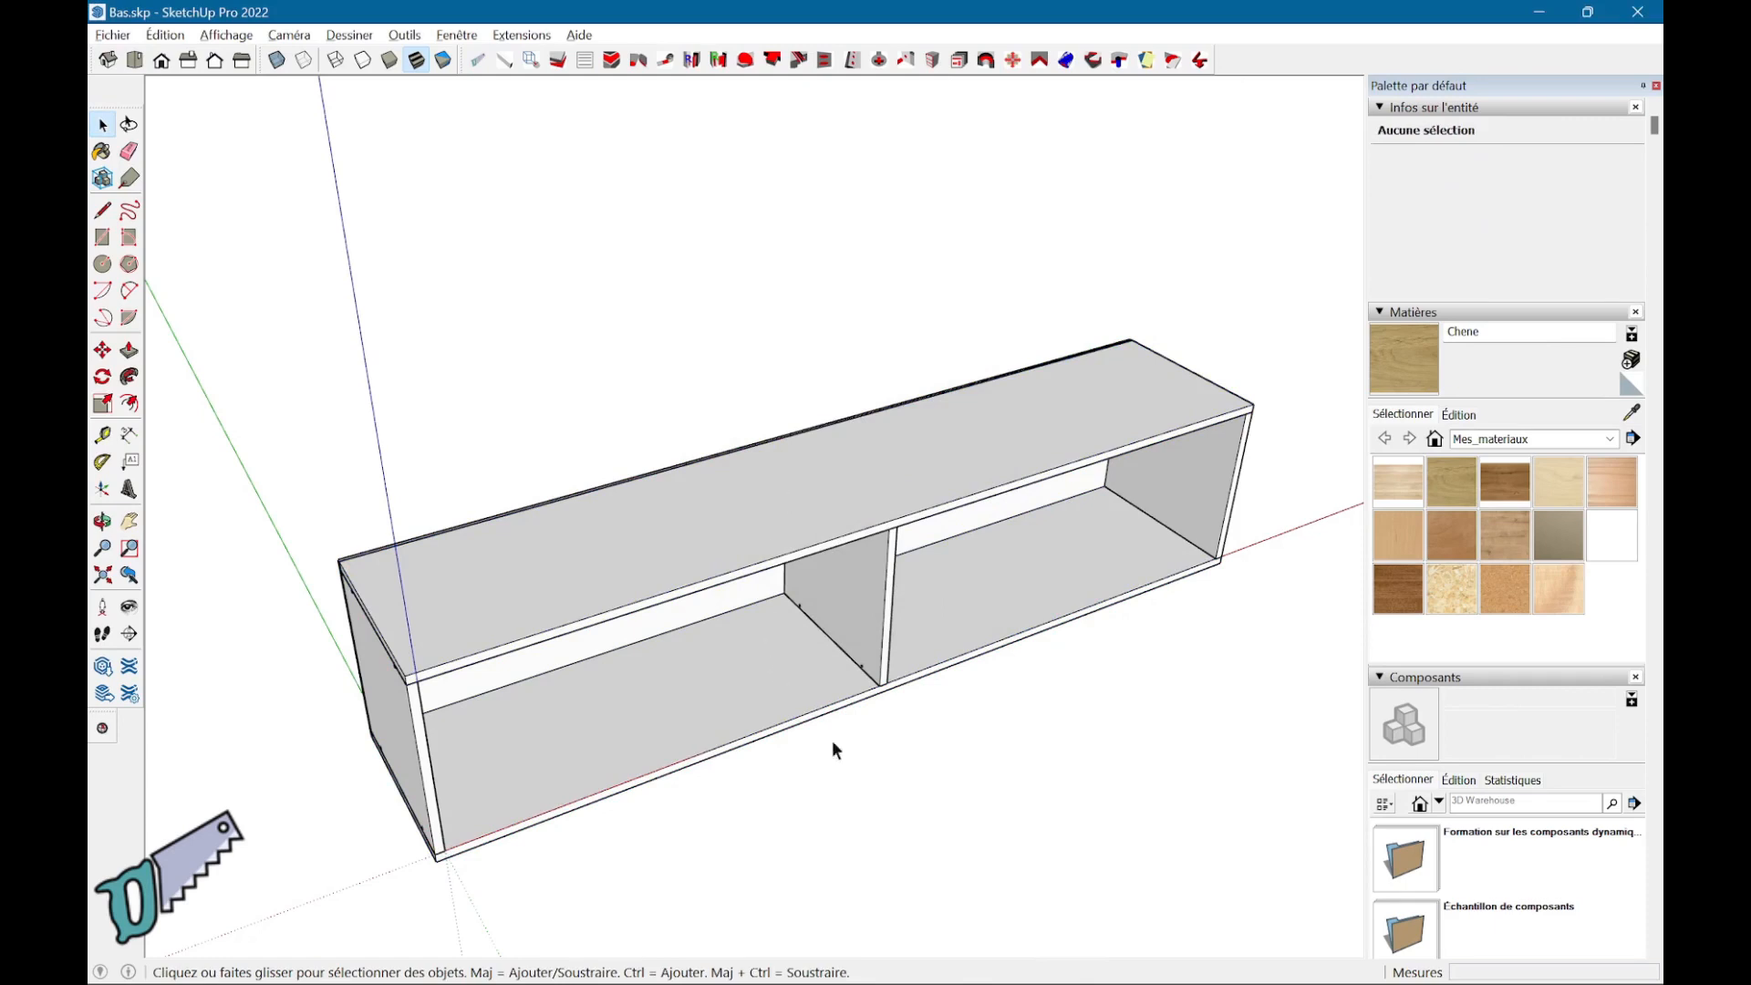
middle_drag(879, 773, 937, 785)
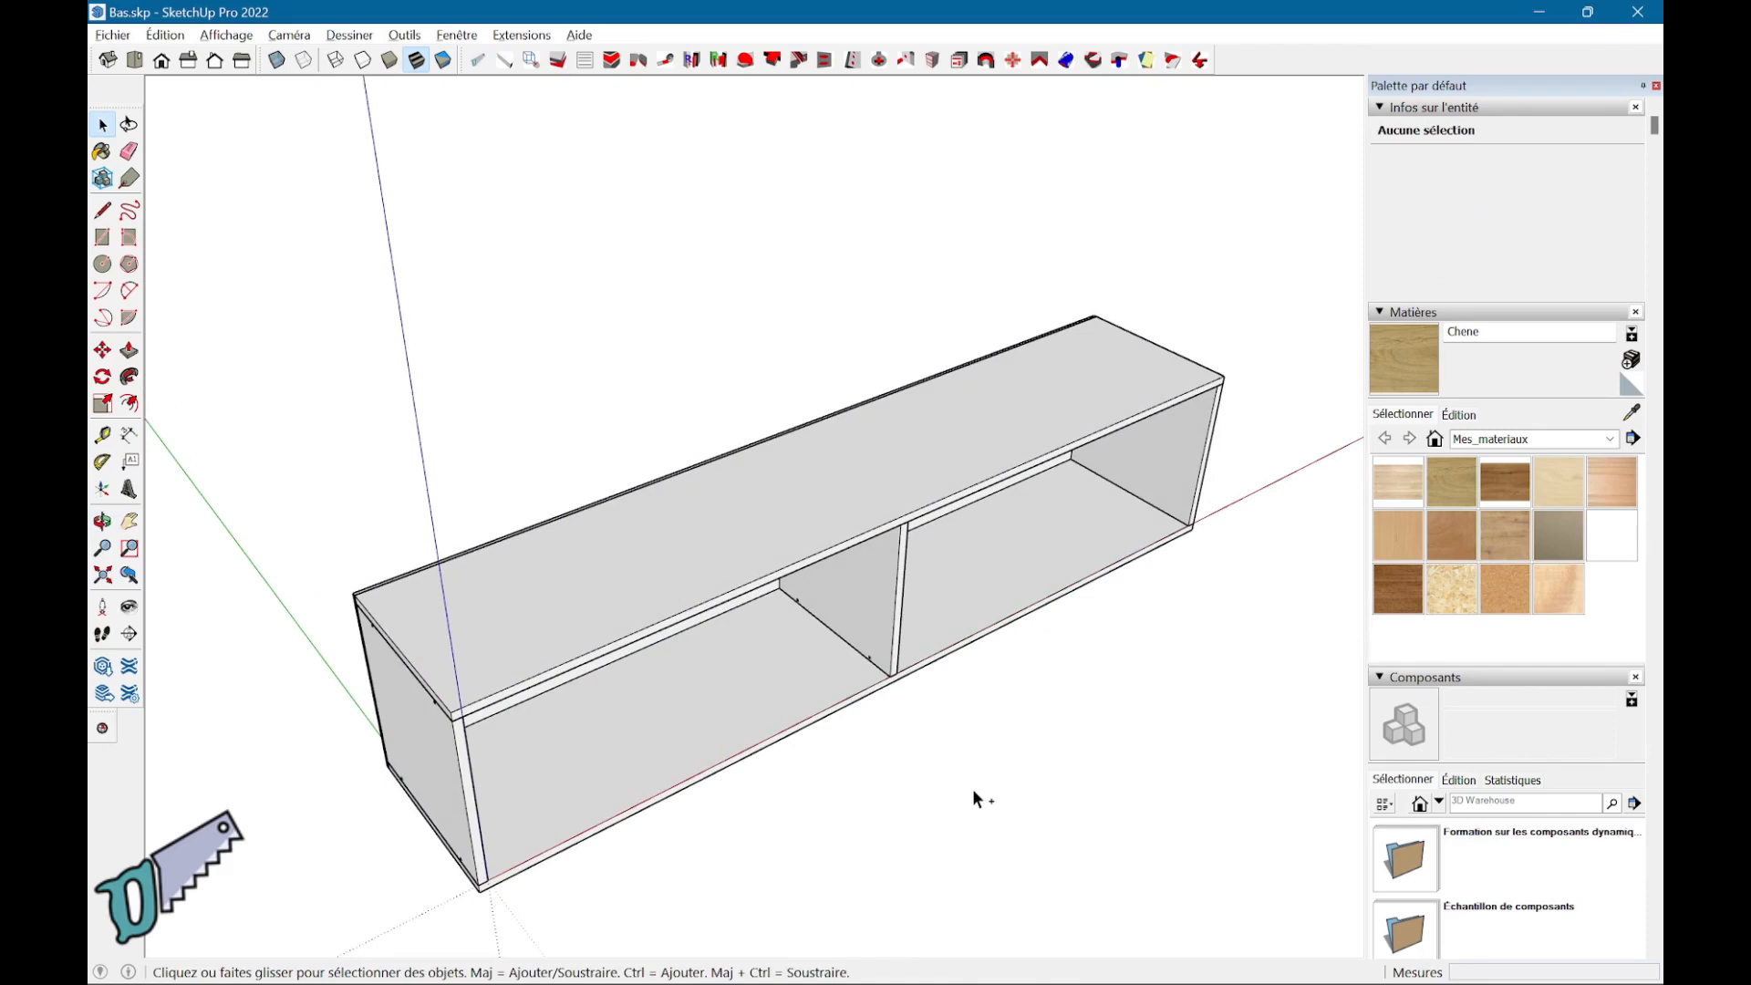
right_click(586, 484)
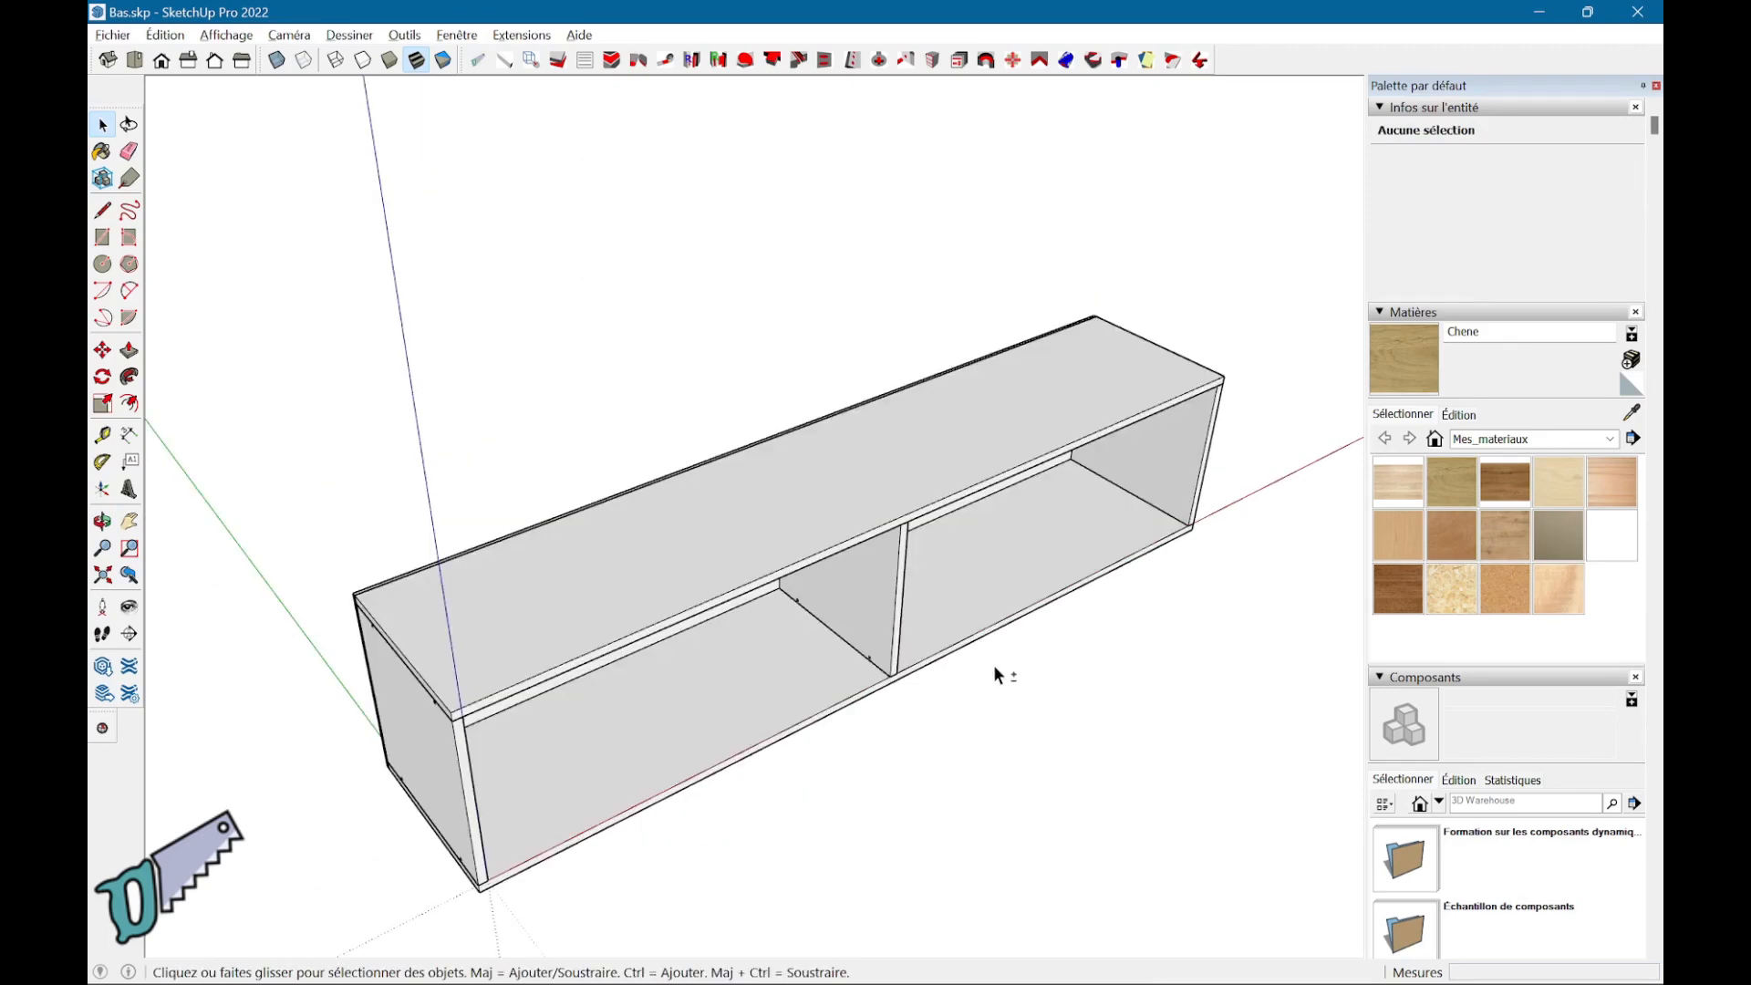
shift+middle_drag(1016, 695, 1039, 474)
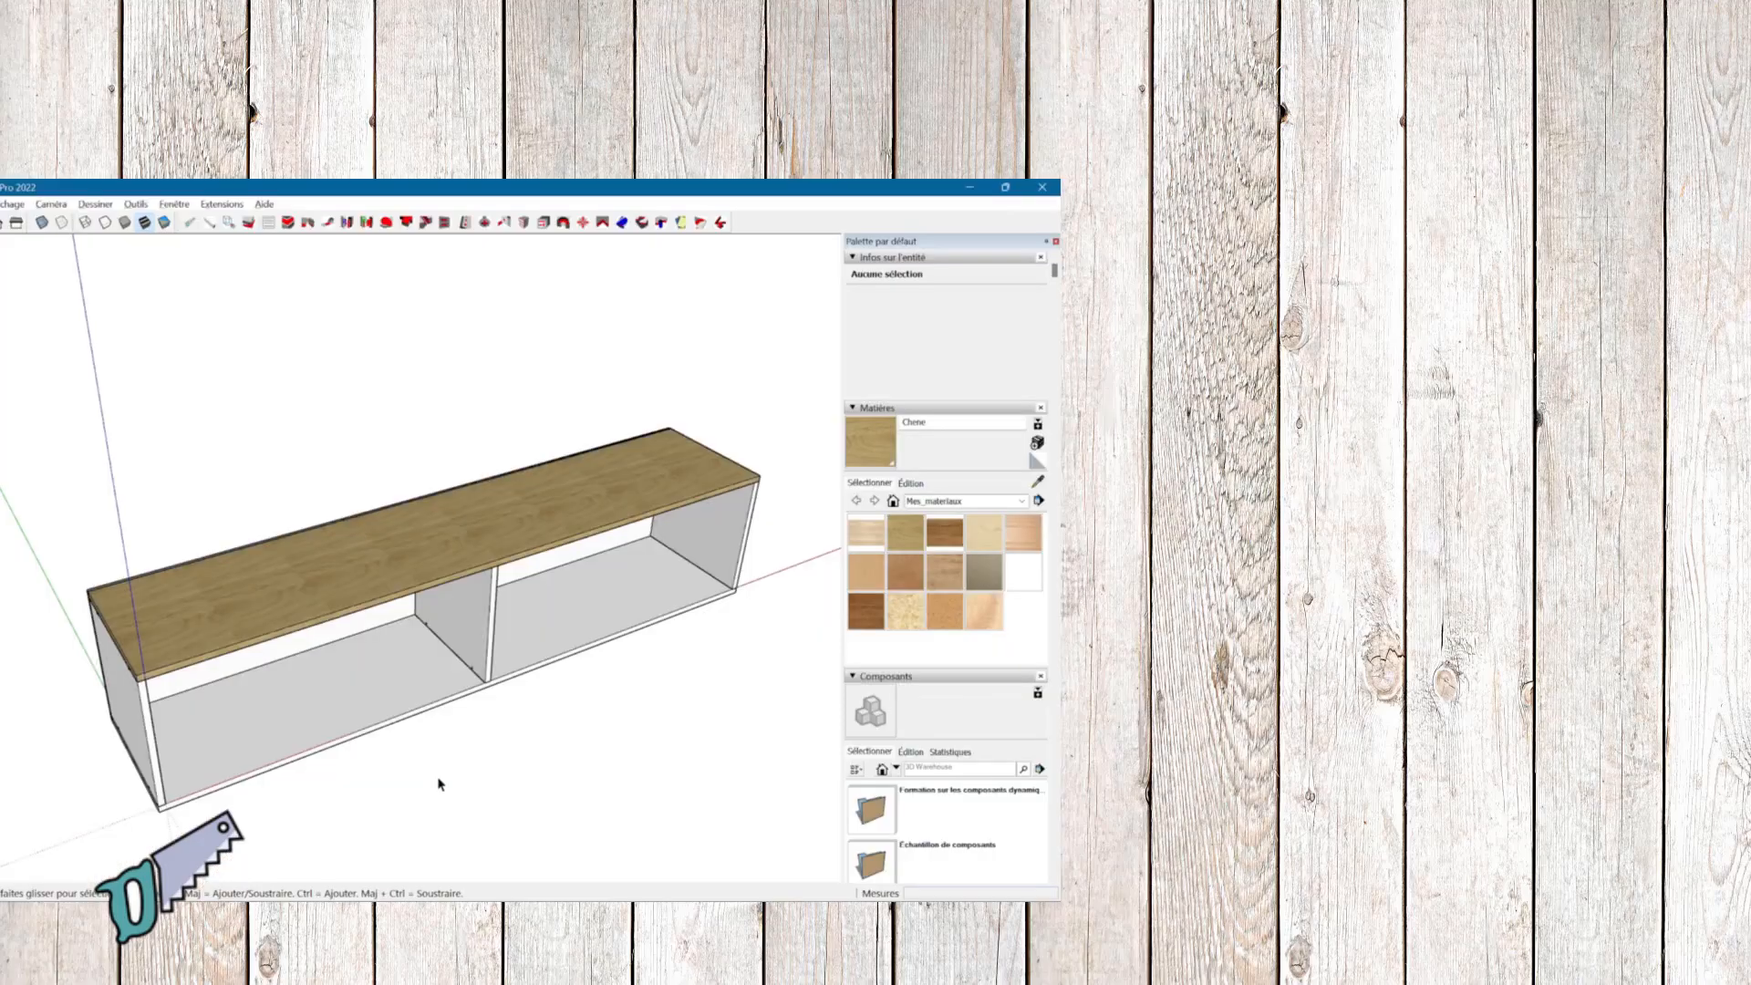
- Apply Rendre identique to the oak-covered upper Traverse, using the lower Traverse as the parent component
right_click(338, 540)
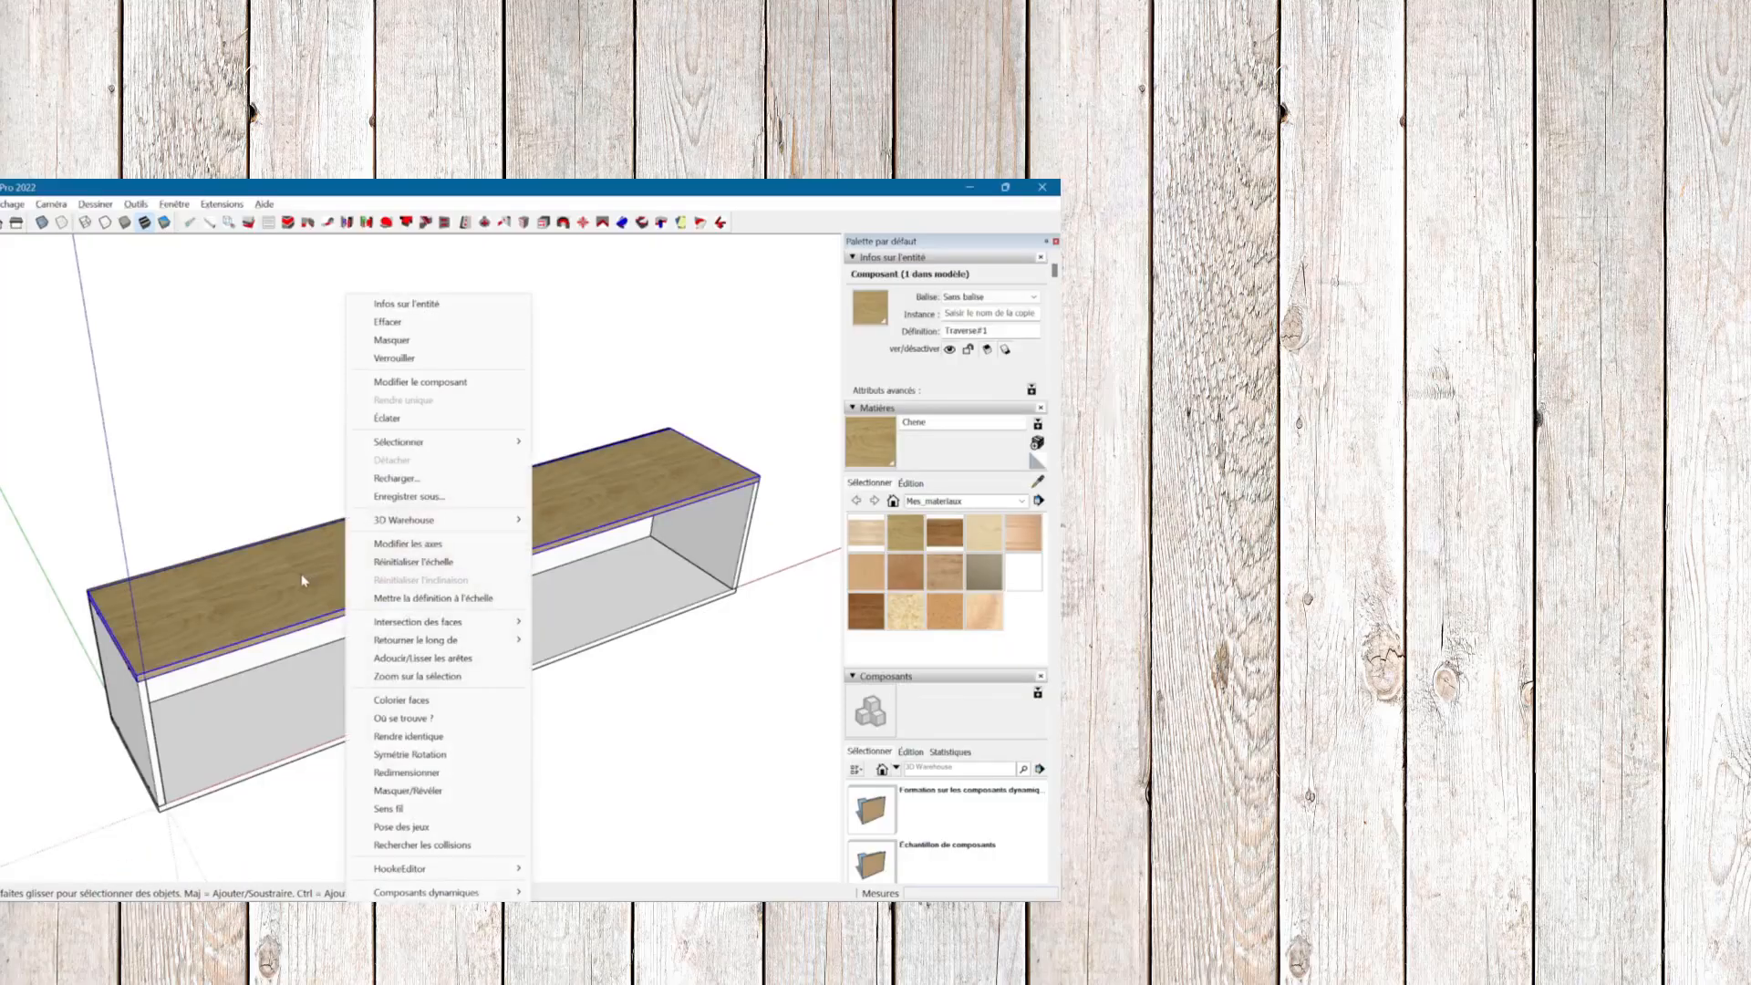
click(427, 755)
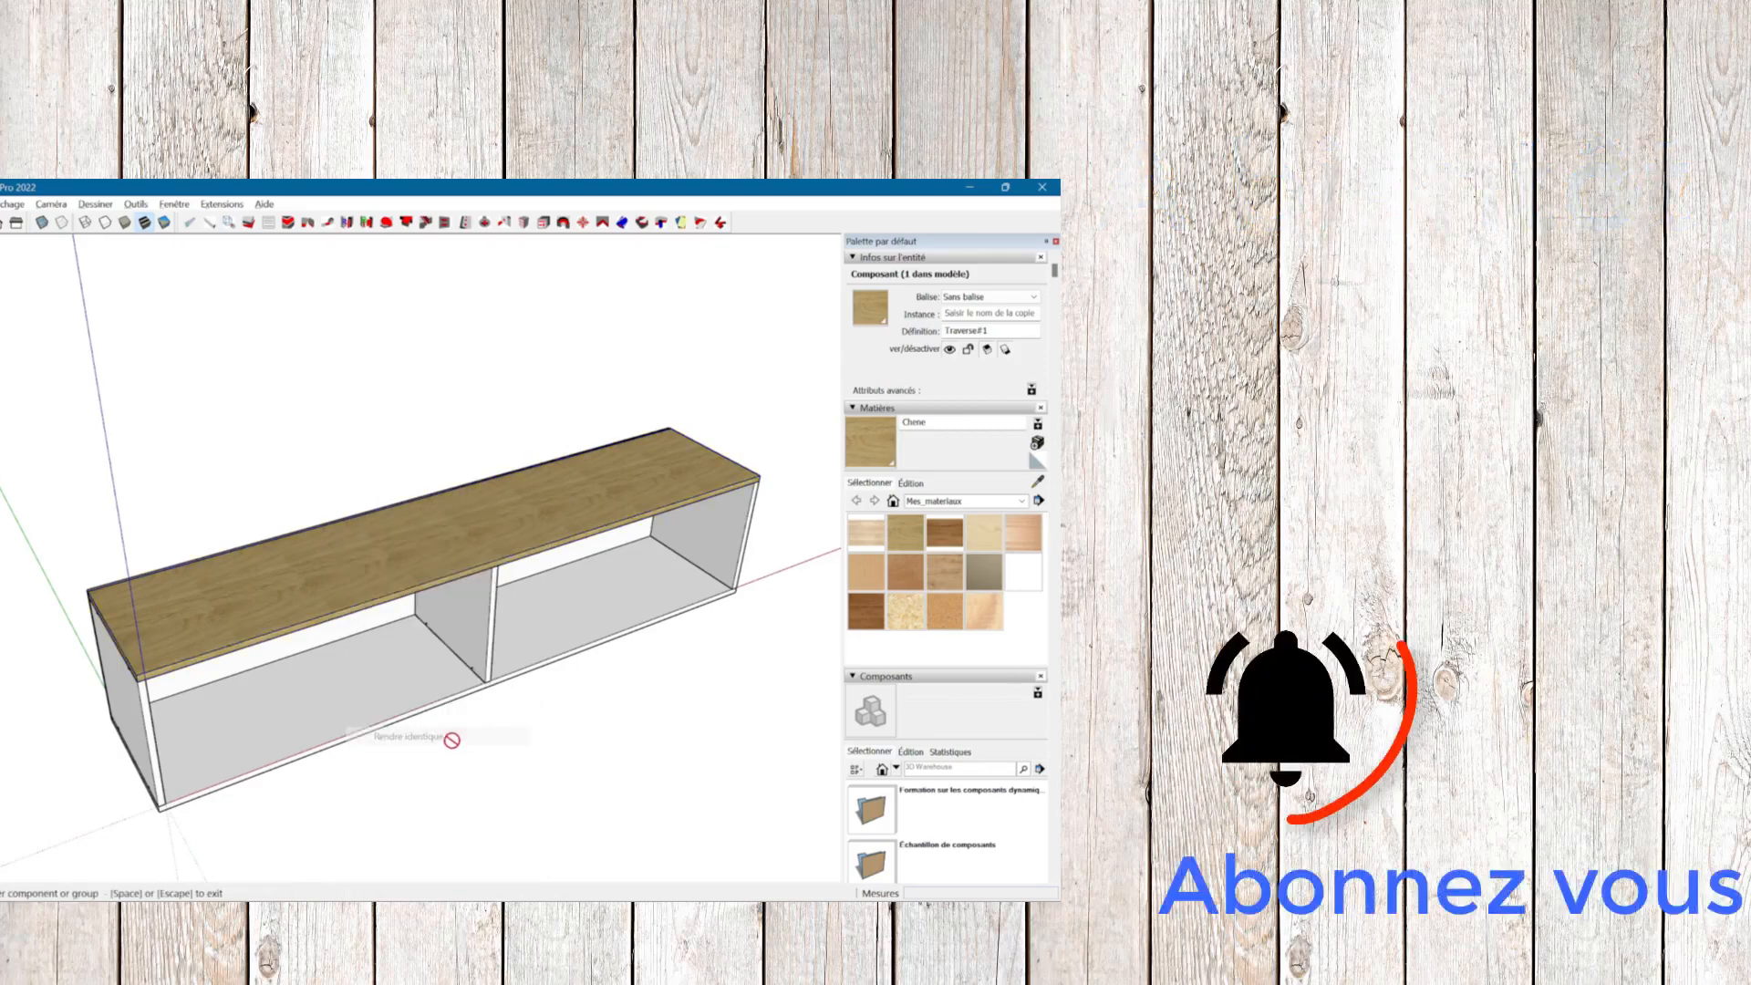
click(407, 677)
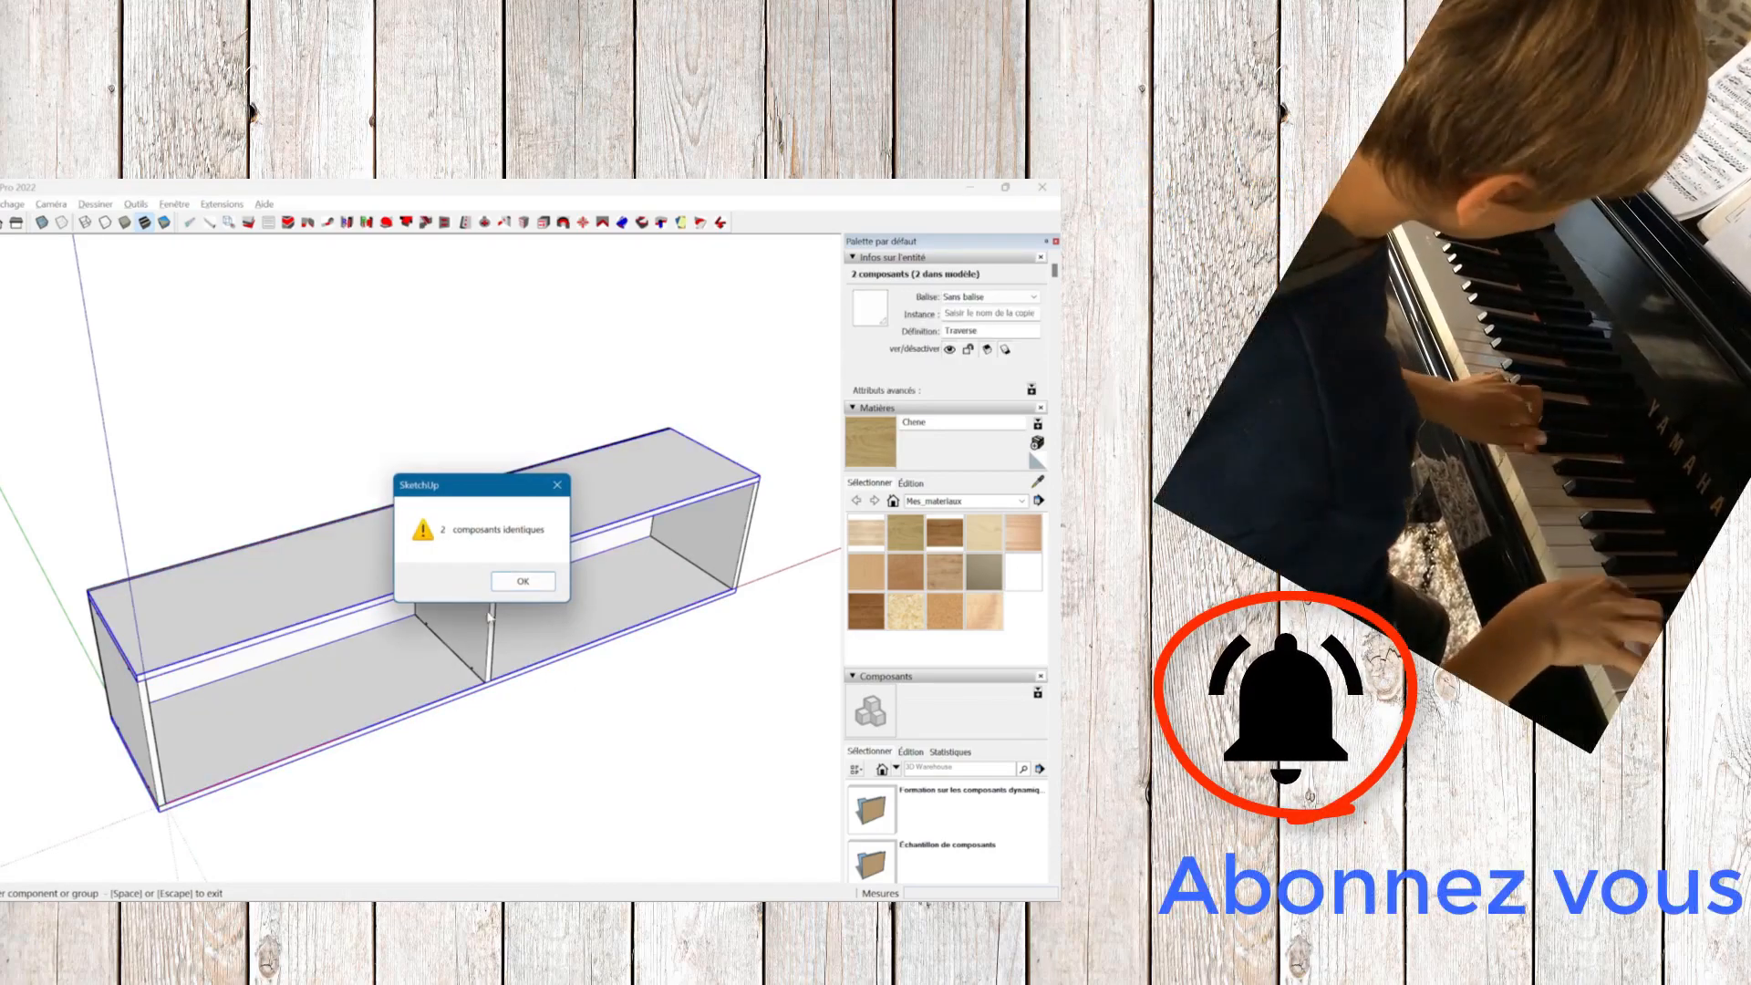